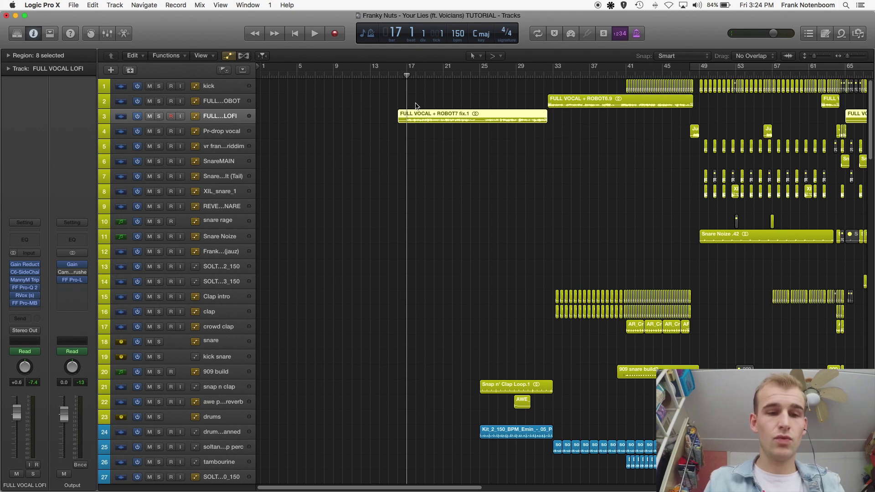
Step: Examine the whole arrangement from the kick track to the Output track, in both compact and enlarged track views
key(z)
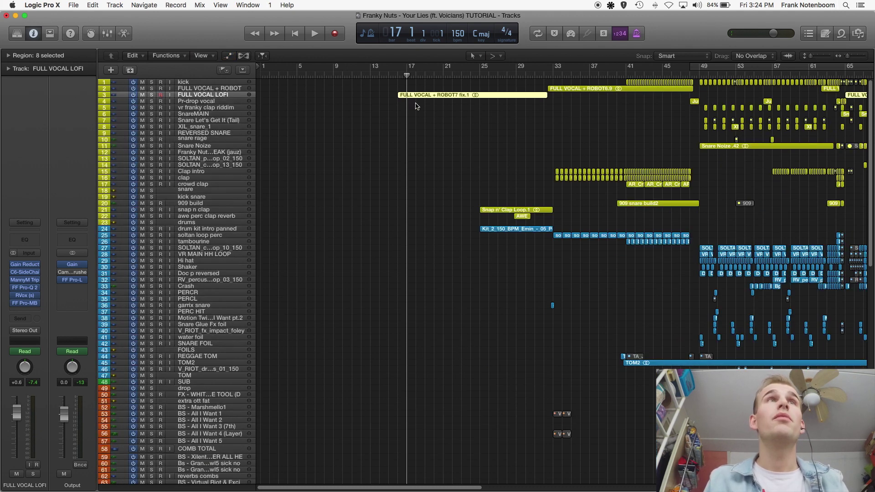
key(z)
scroll(411, 98, up, 3)
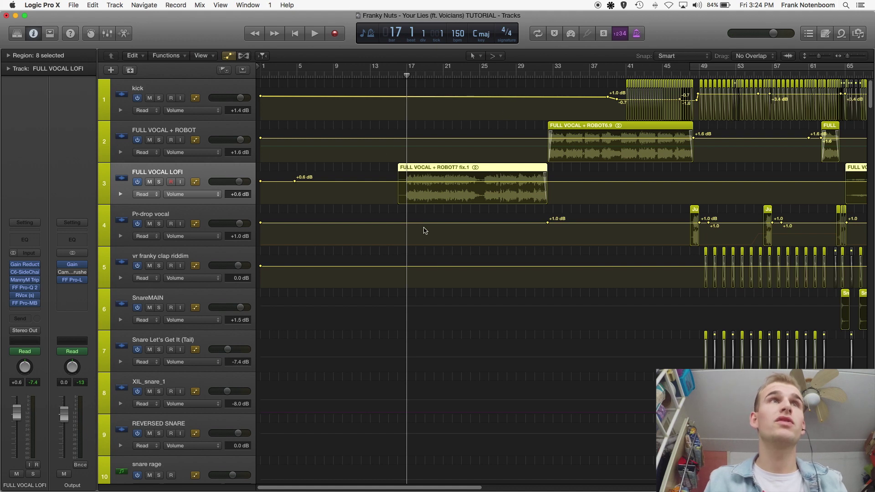
key(z)
scroll(365, 212, down, 8)
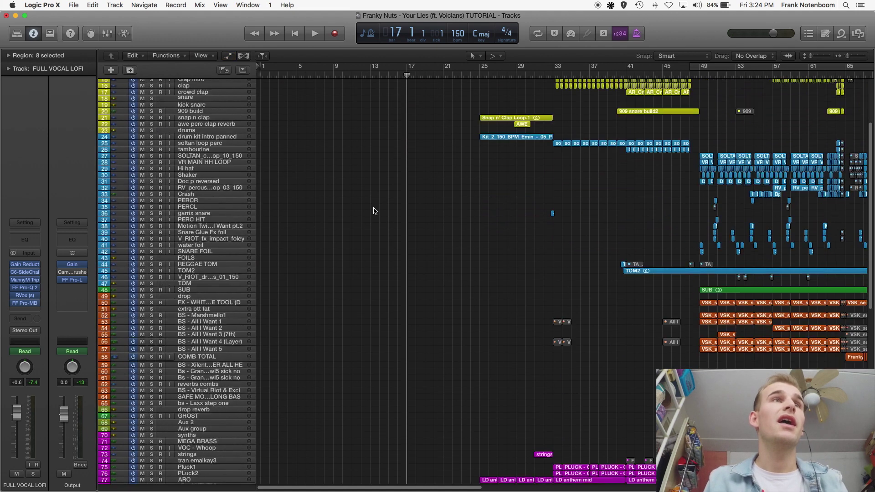
scroll(373, 214, down, 10)
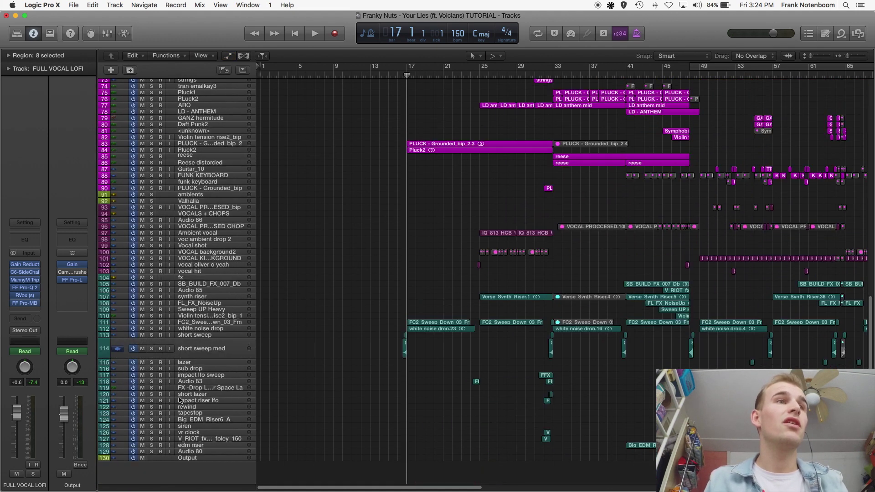
scroll(395, 371, up, 15)
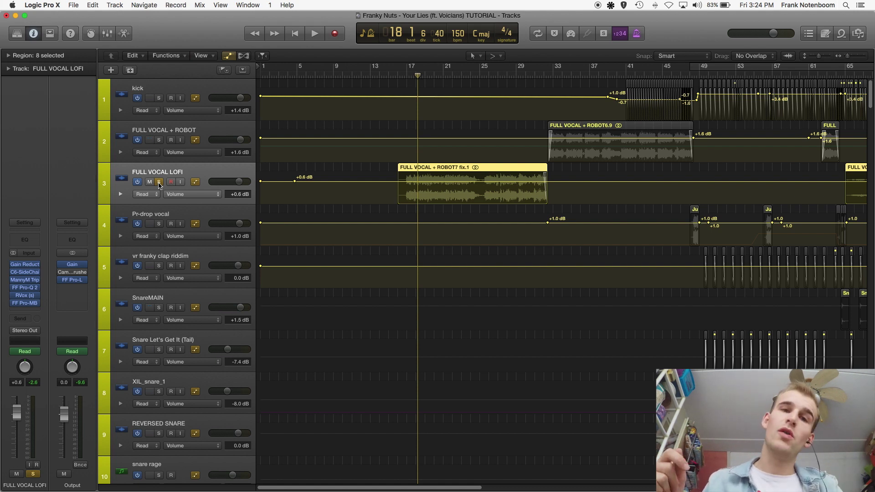
Step: Turn off solo on the FULL VOCAL LOFI track and play the full mix from about bar 20, skipping ahead to bar 27
click(445, 80)
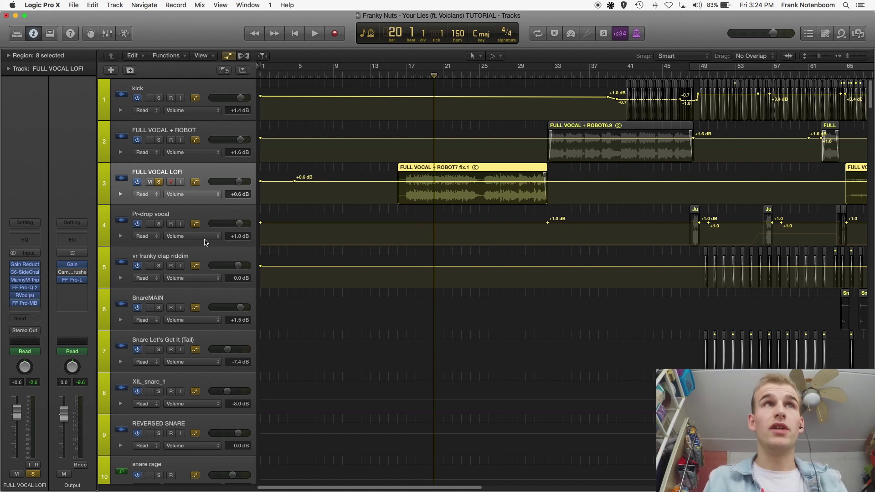
click(159, 182)
key(space)
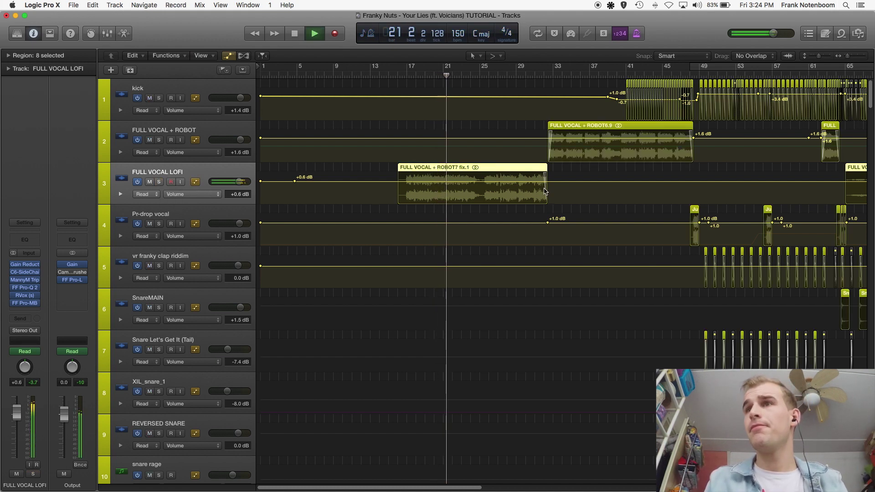
click(503, 70)
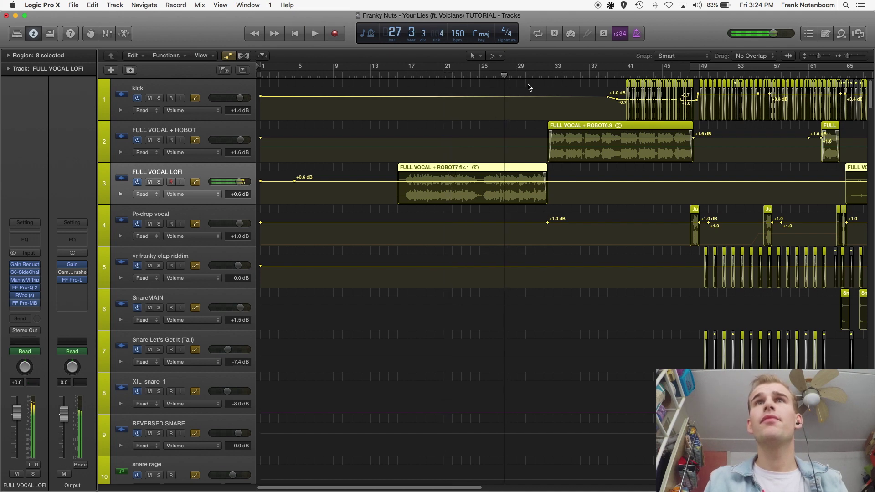
key(space)
Step: Place the playhead at bar 33 and examine the clap, snare, percussion and bass tracks further down the project
click(553, 70)
scroll(502, 105, right, 5)
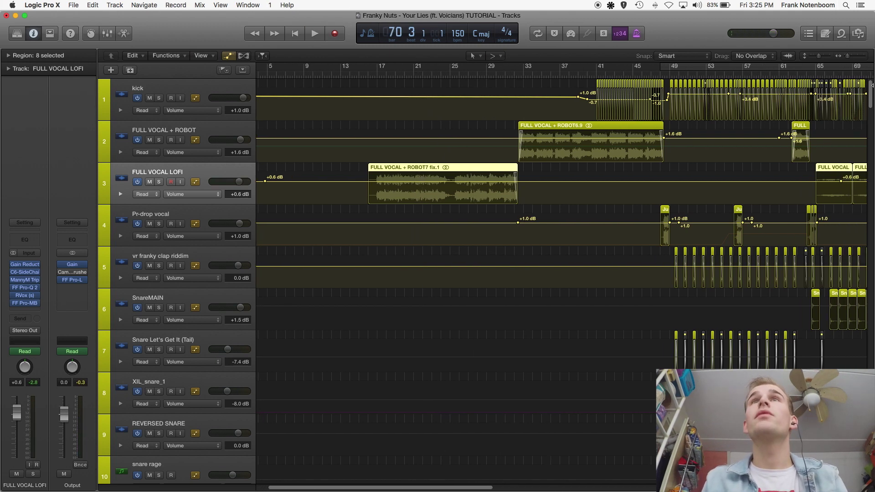
scroll(482, 120, down, 10)
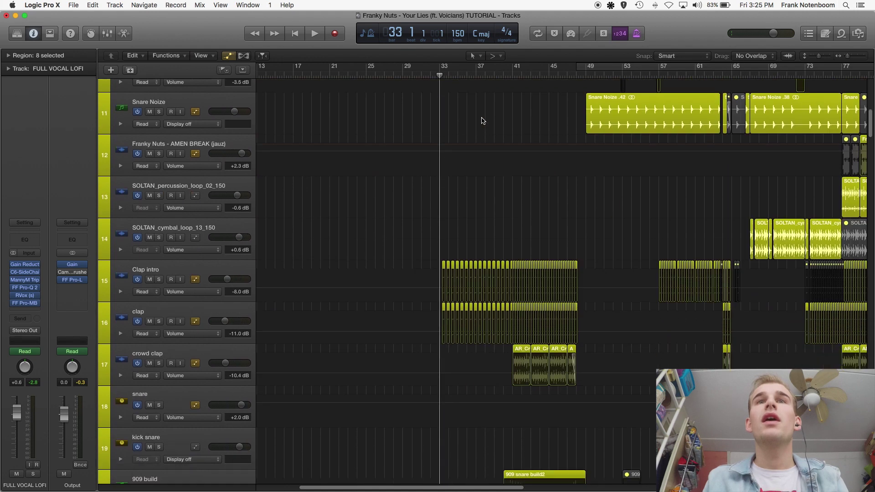
scroll(352, 203, down, 5)
scroll(351, 203, up, 2)
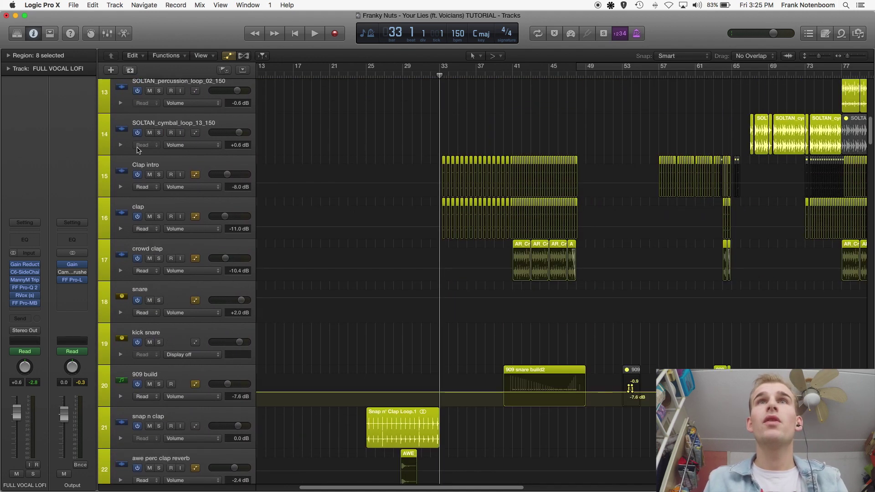
click(356, 182)
click(358, 219)
scroll(358, 271, down, 7)
click(347, 283)
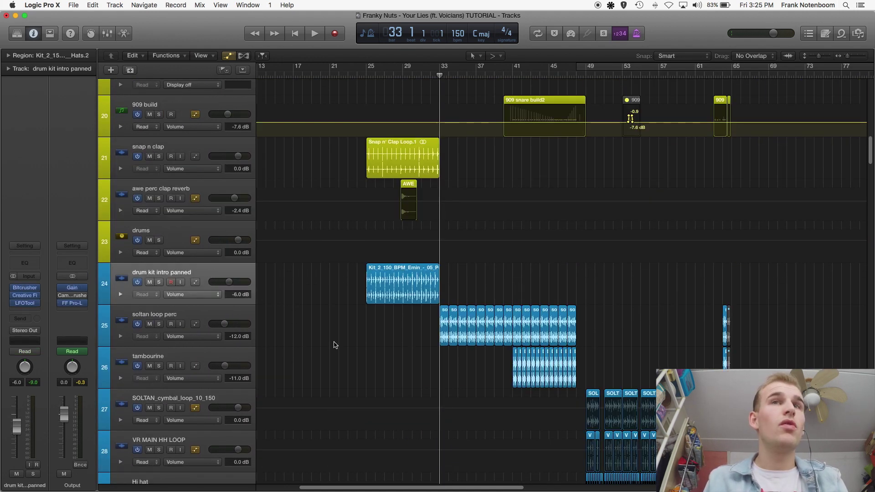
scroll(315, 319, down, 1)
click(379, 261)
scroll(379, 261, down, 20)
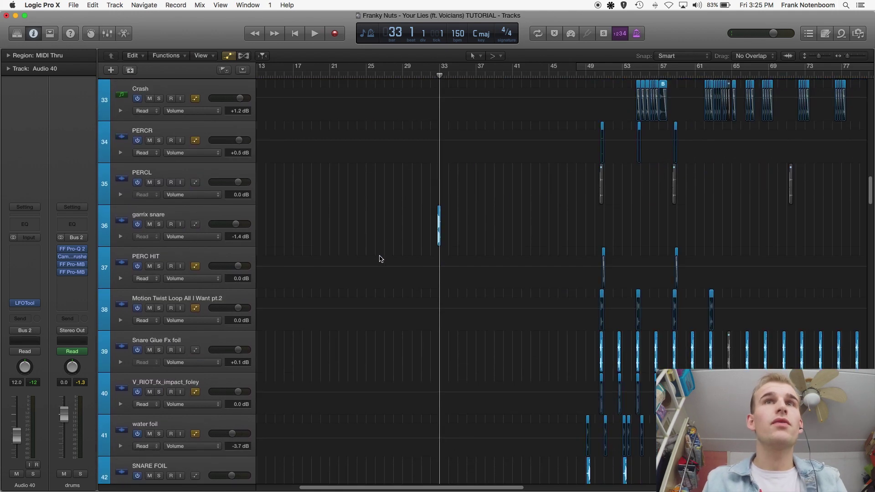
scroll(381, 258, down, 8)
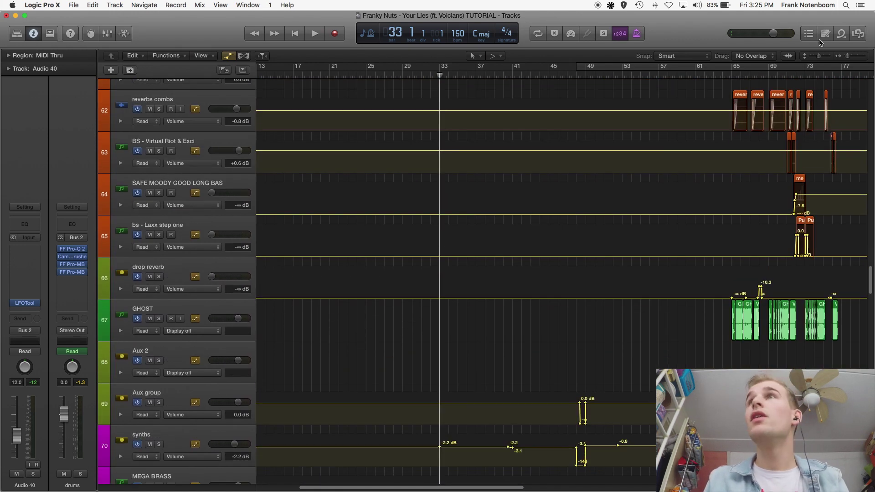
Step: Reduce the track height, play the Pluck1 track in solo from bar 33 and view its Serum oscillators
drag(819, 58, 818, 58)
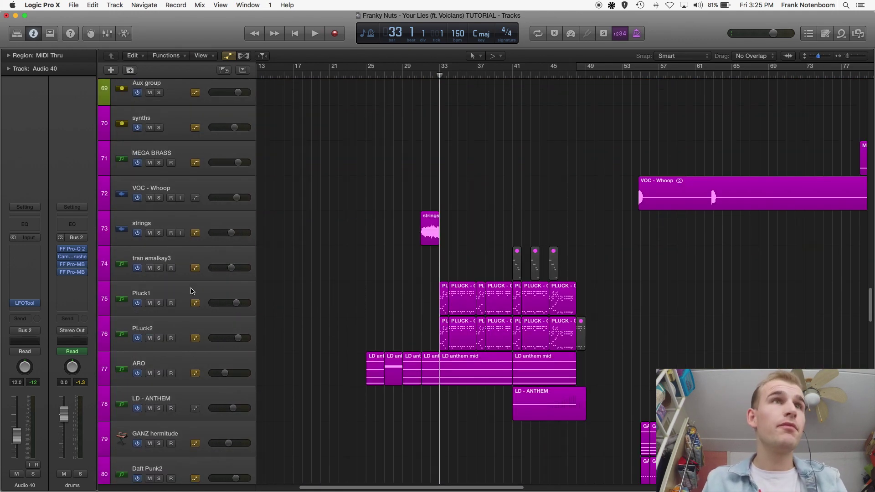
scroll(192, 292, down, 10)
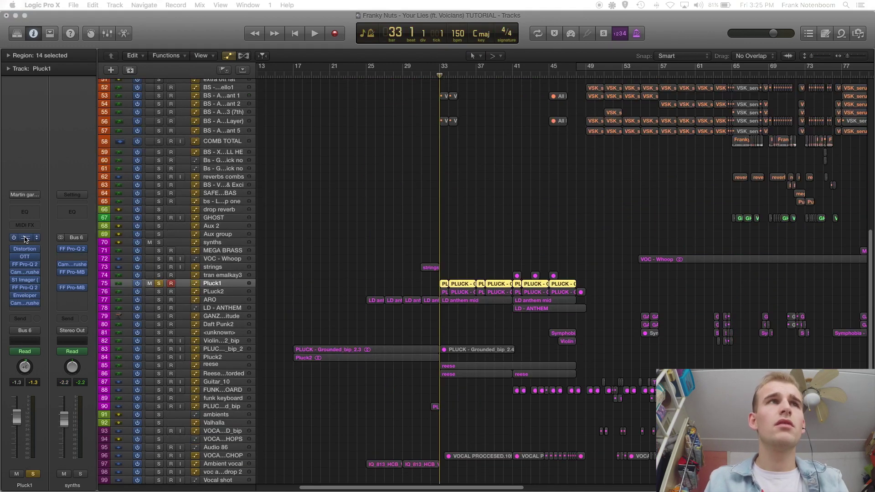
key(space)
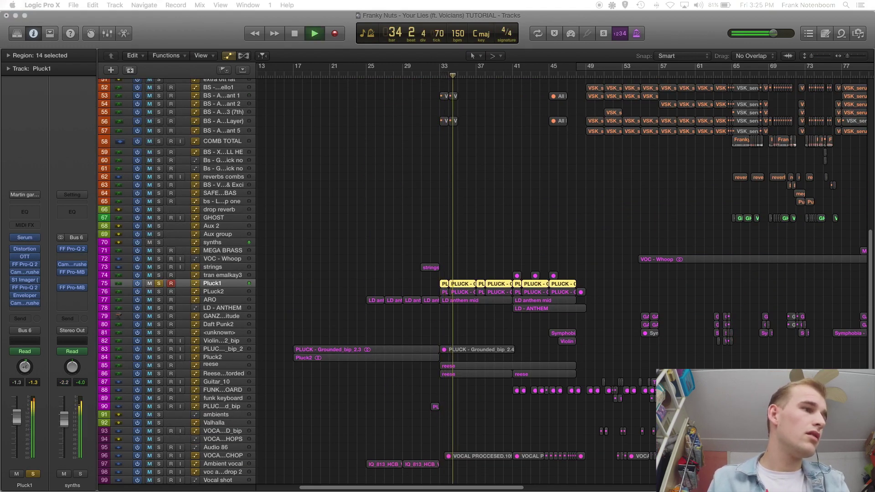
key(v)
drag(570, 76, 651, 68)
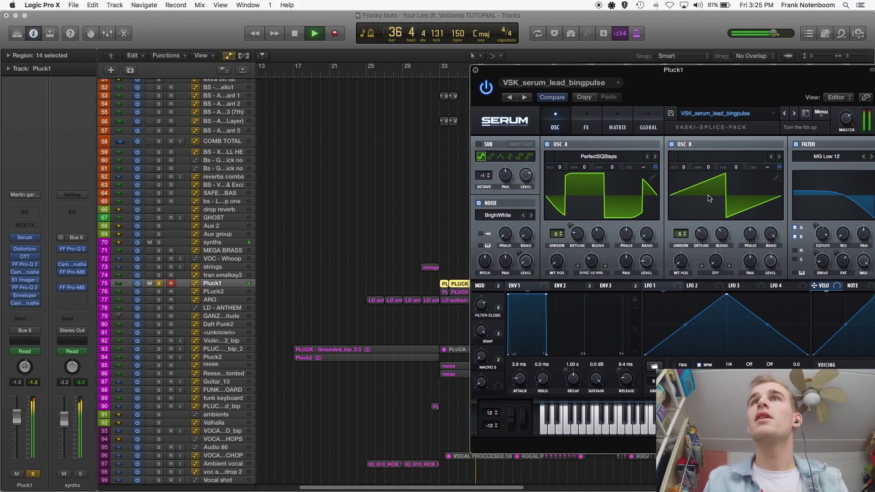
key(space)
Step: View the effects page of Pluck1's Serum, close the plug-in window and turn off the track's solo
drag(647, 70, 621, 70)
click(559, 122)
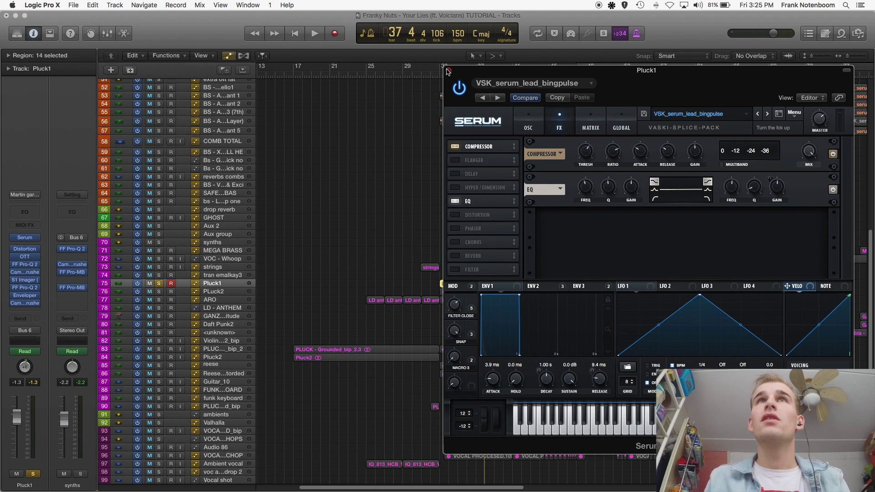
click(448, 71)
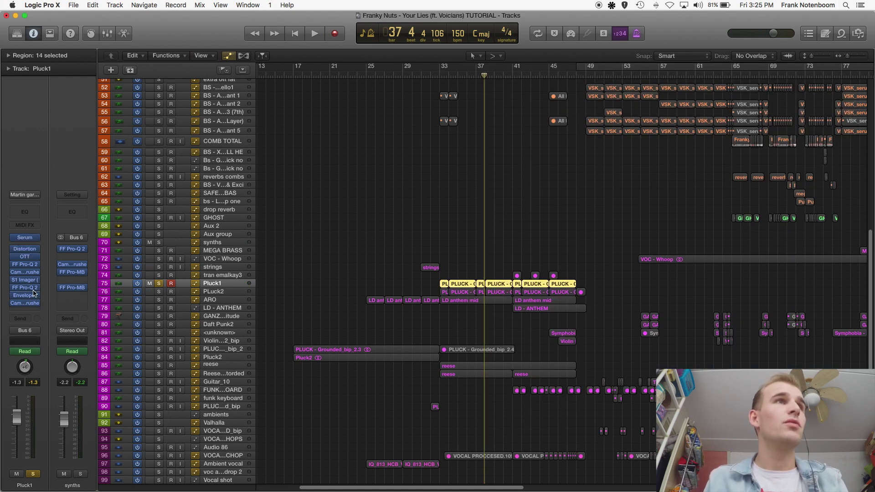
click(160, 286)
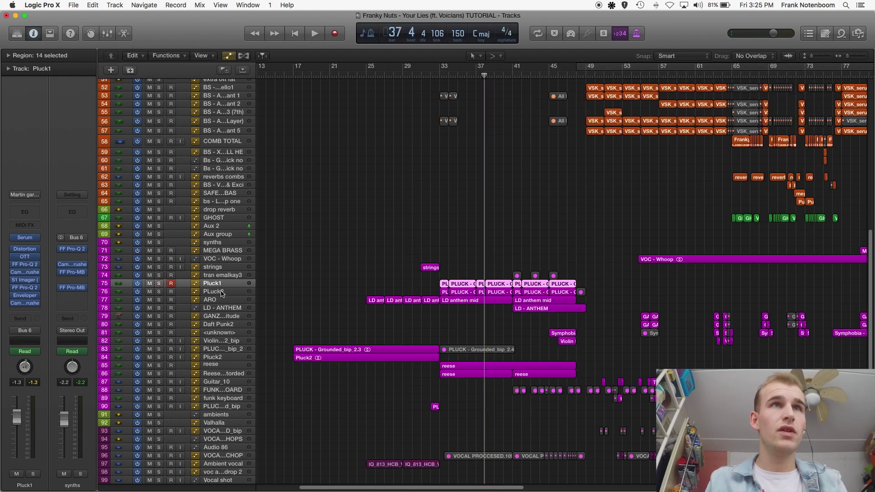
Step: Play the PLuck2 track in solo and show its Serum oscillator page
key(Down)
key(space)
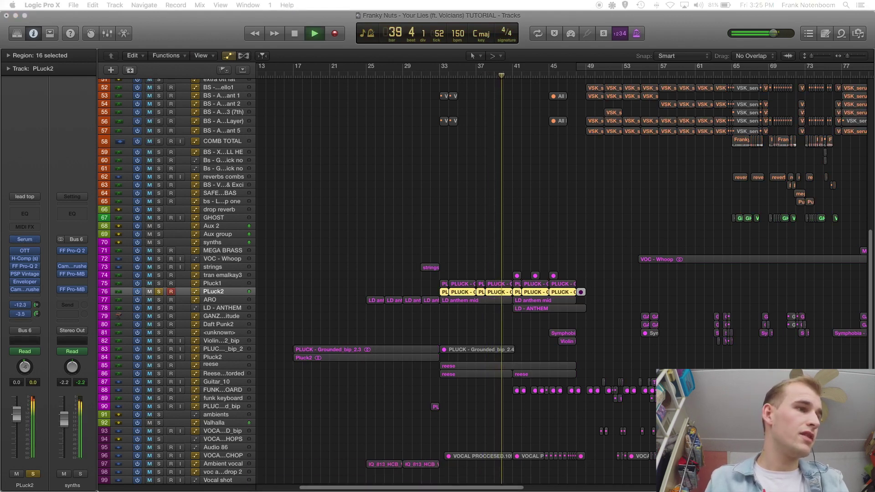
click(25, 239)
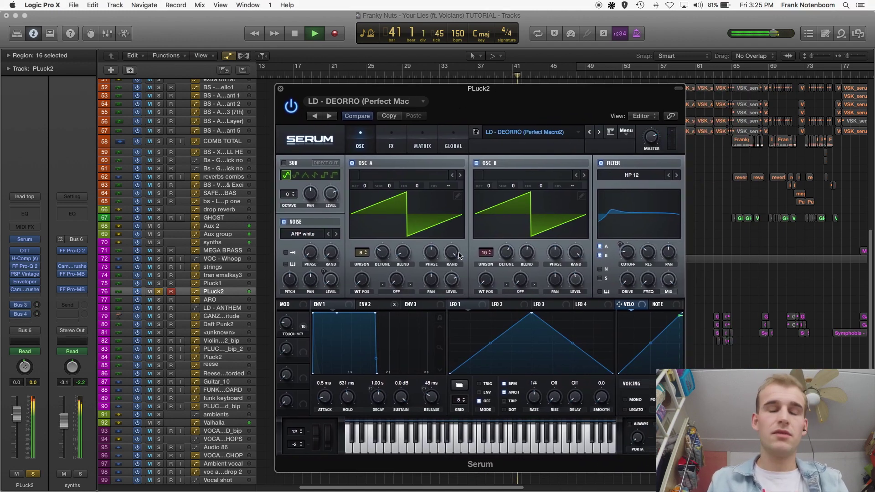
key(space)
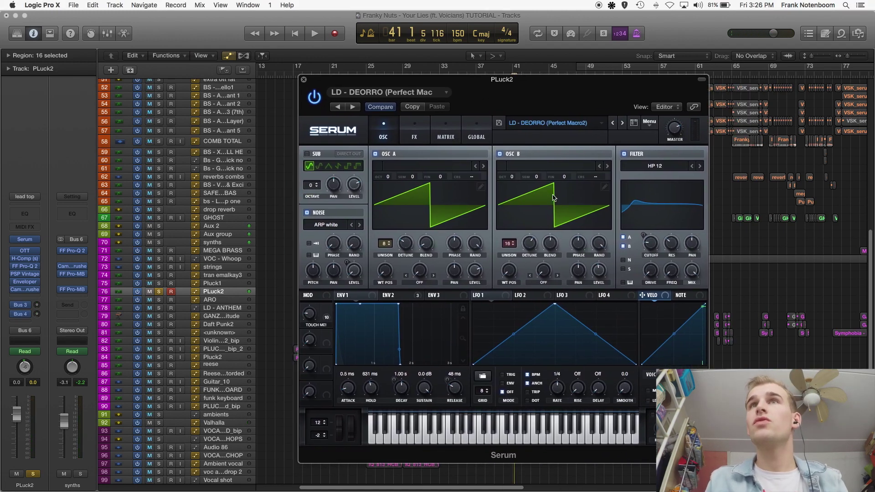
Step: Examine the whole effects chain in PLuck2's Serum, down to the compressor, and hide the plug-in window
click(413, 134)
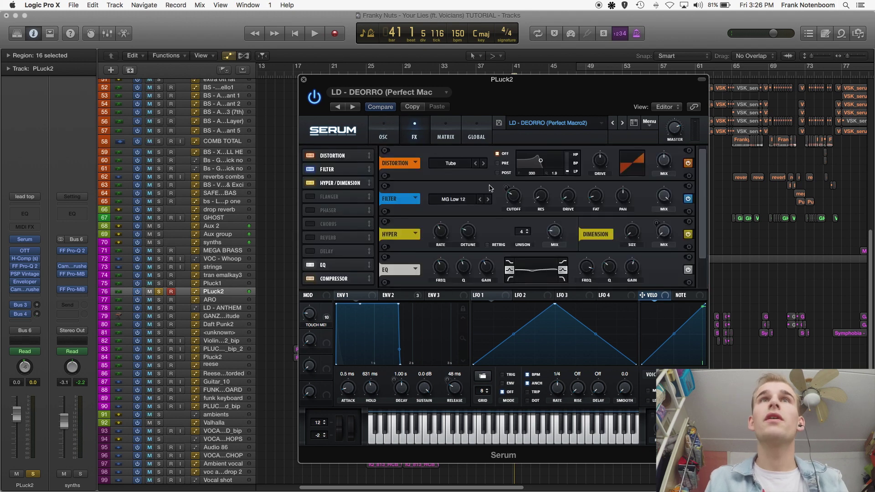
scroll(593, 191, down, 1)
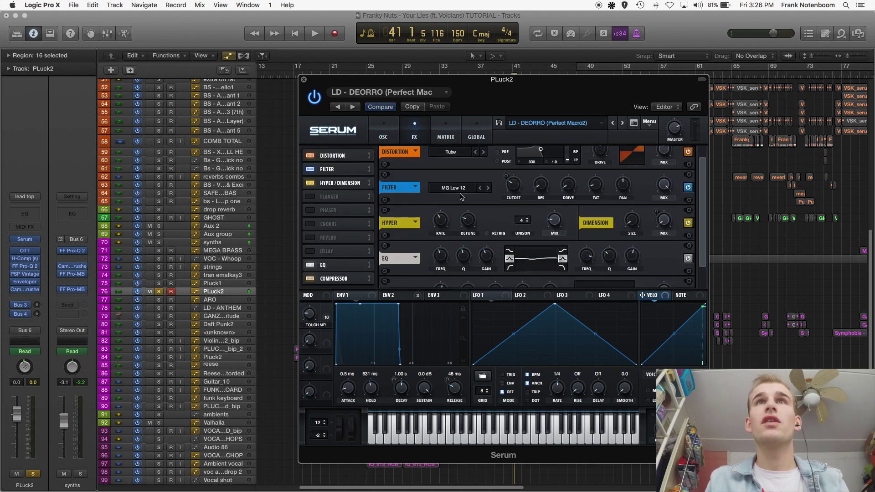
scroll(675, 214, down, 2)
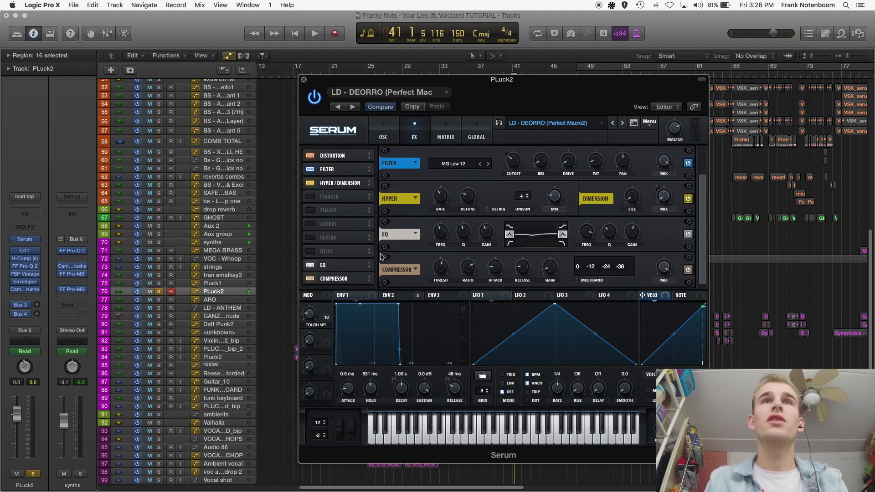
key(v)
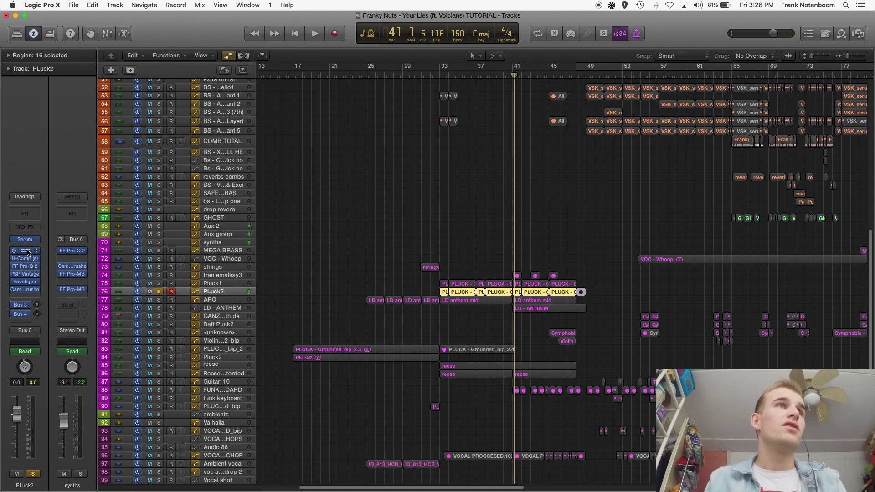
Step: Toggle PLuck2's solo off and on, show the attack gain in its Enveloper plug-in, and close the plug-in window
mouse_move(154, 302)
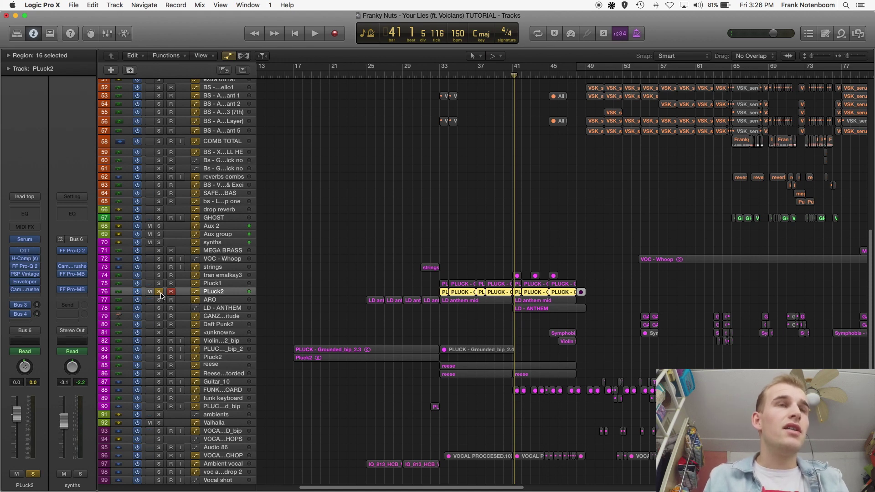
click(159, 292)
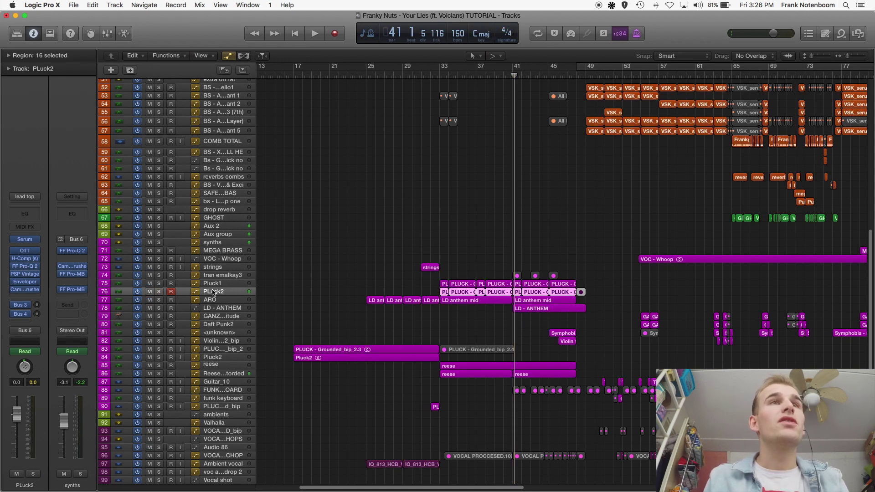
click(159, 292)
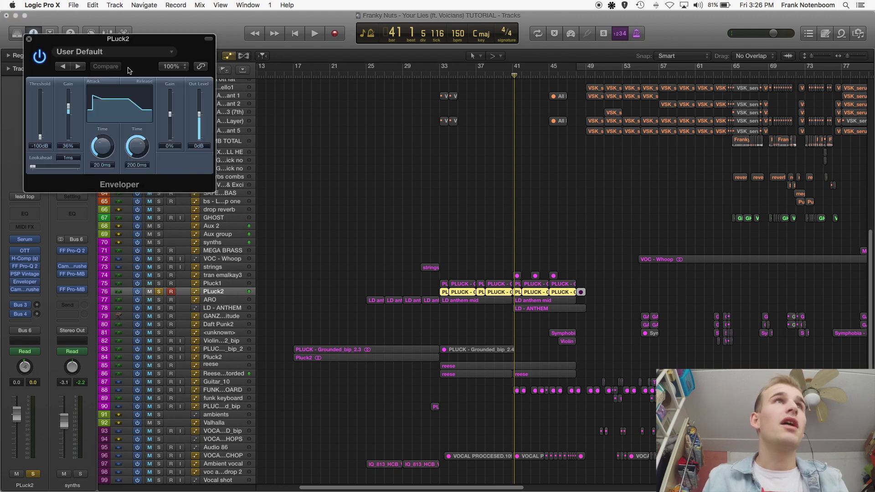
drag(134, 50, 561, 124)
click(495, 178)
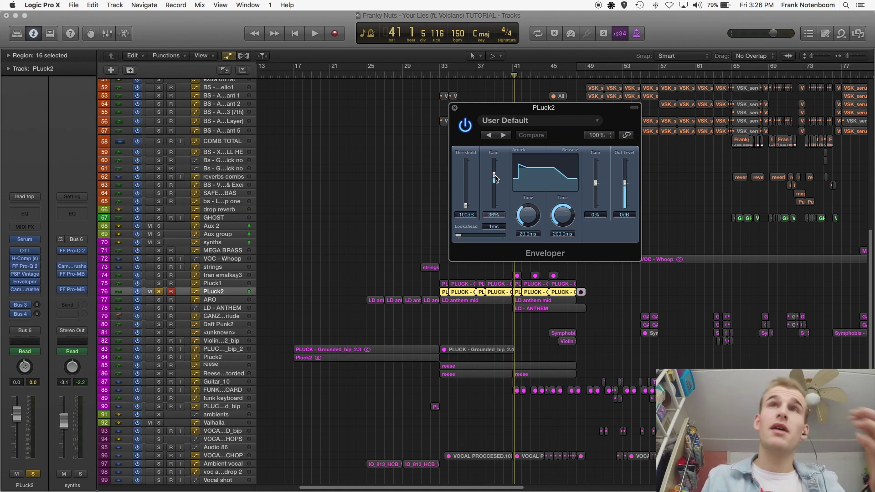
click(454, 108)
Step: Return the playhead to bar 33, switch the solo from PLuck2 to the ARO track and play it
click(439, 77)
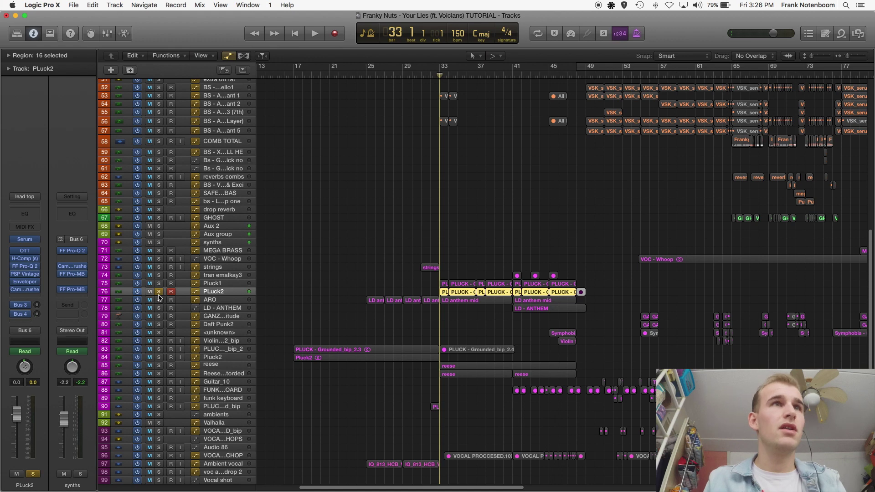
click(176, 301)
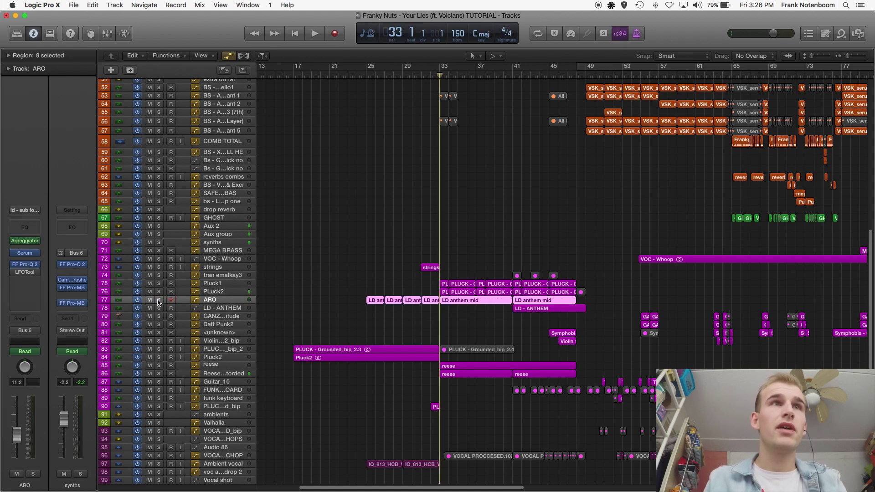
click(159, 301)
key(space)
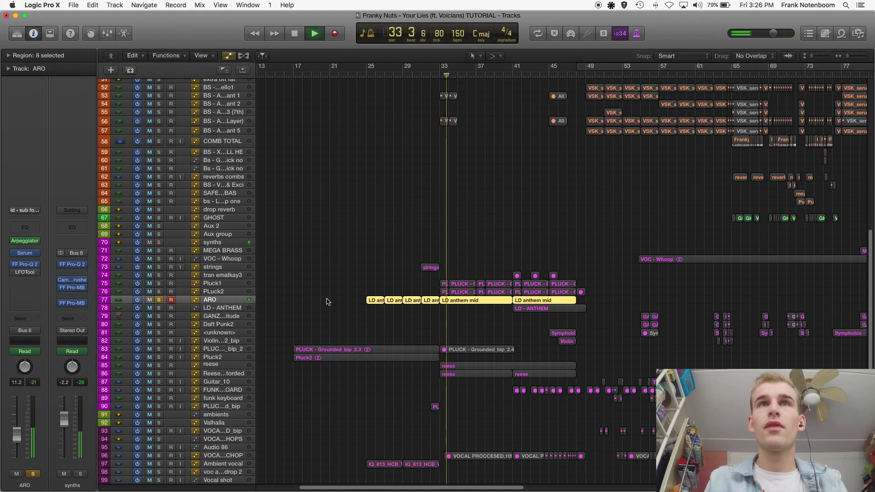
Step: Stop playback, show the ARO track's Arpeggiator, and open an LD anthem mid region's chord notes in the piano roll
key(space)
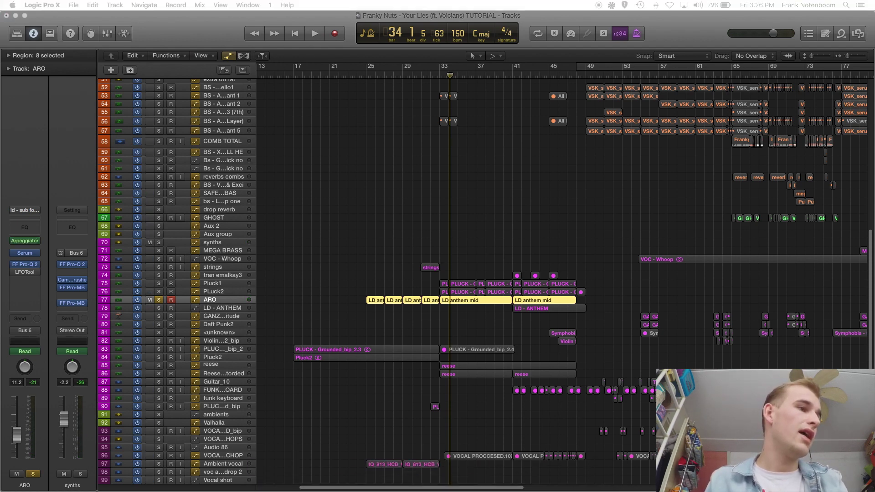
click(526, 482)
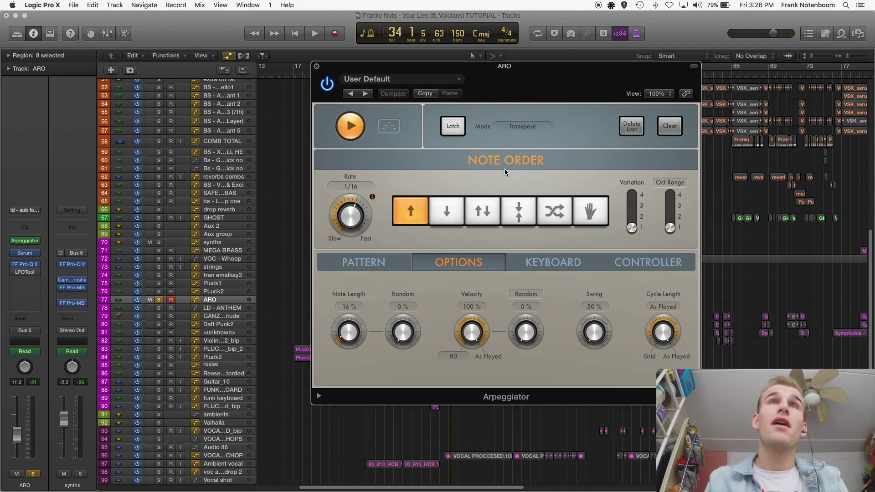
drag(456, 77, 562, 78)
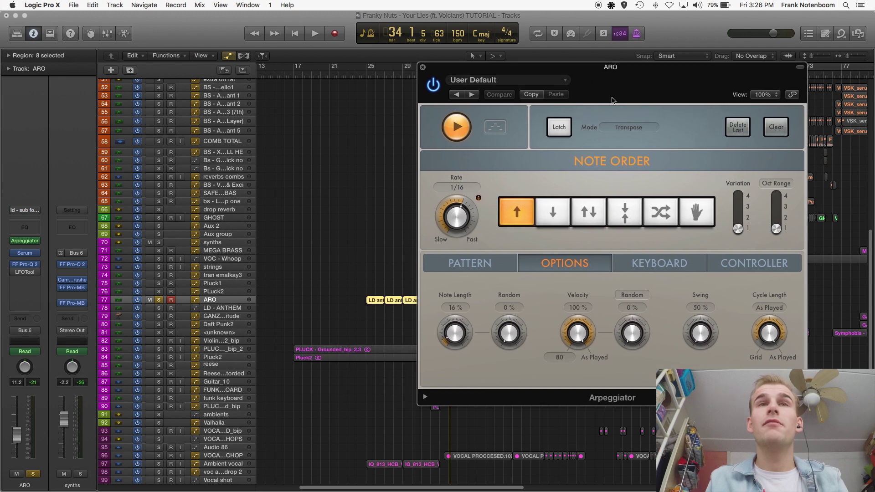
double_click(392, 302)
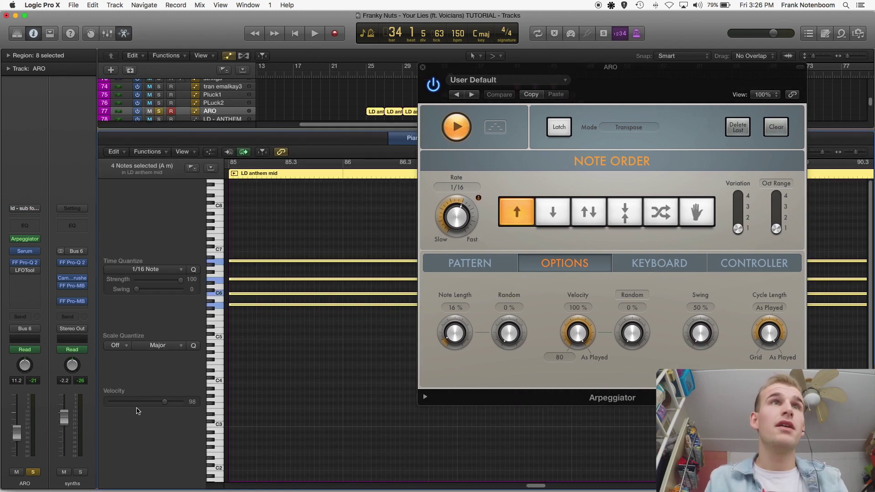
click(279, 335)
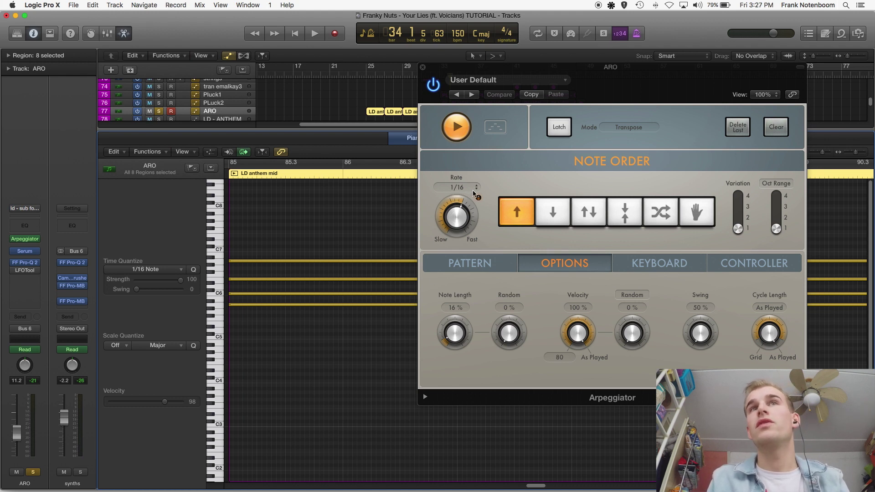
Step: Set ARO's Arpeggiator note length to 18 % and its note order to downward, and hide the plug-in and piano roll
drag(458, 223, 454, 221)
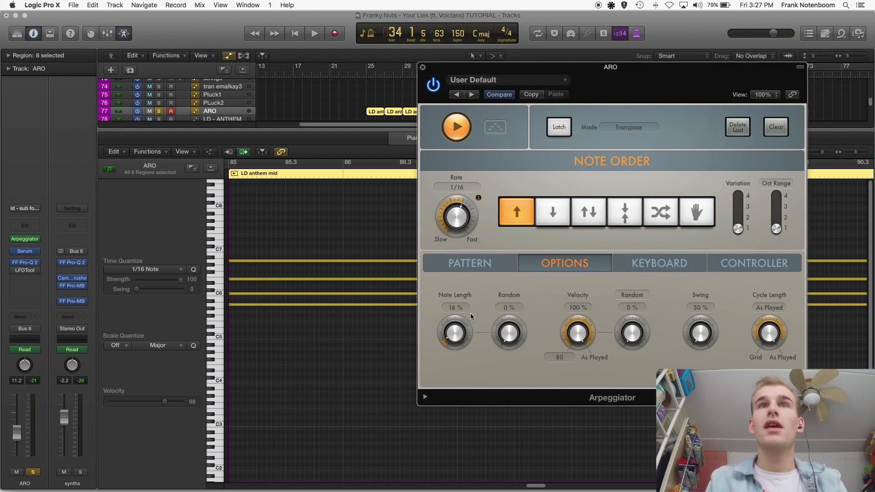
drag(449, 342, 452, 344)
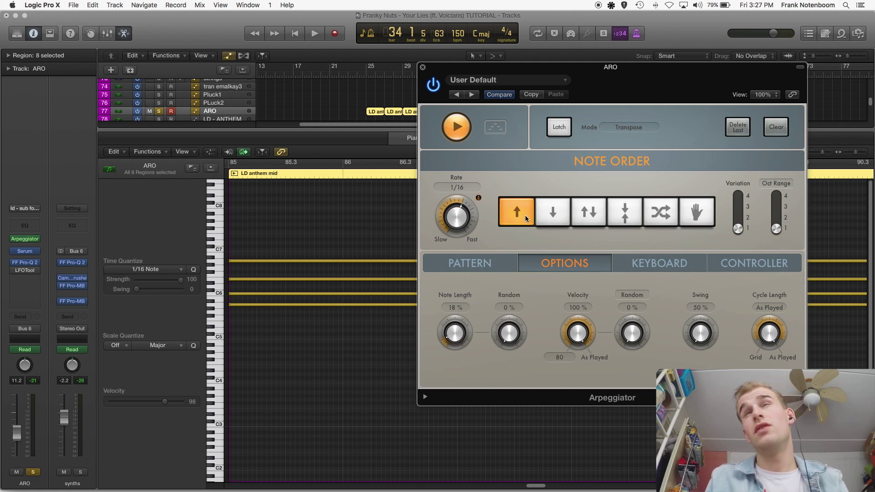
click(553, 212)
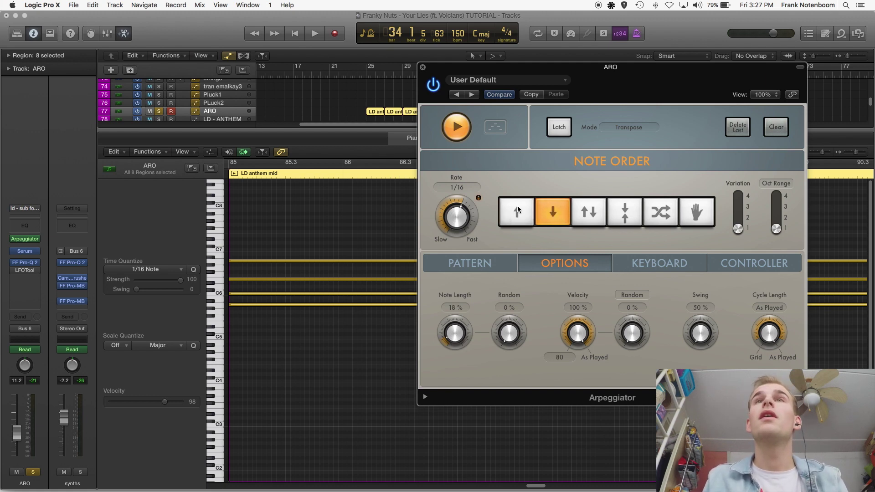
key(x)
key(x)
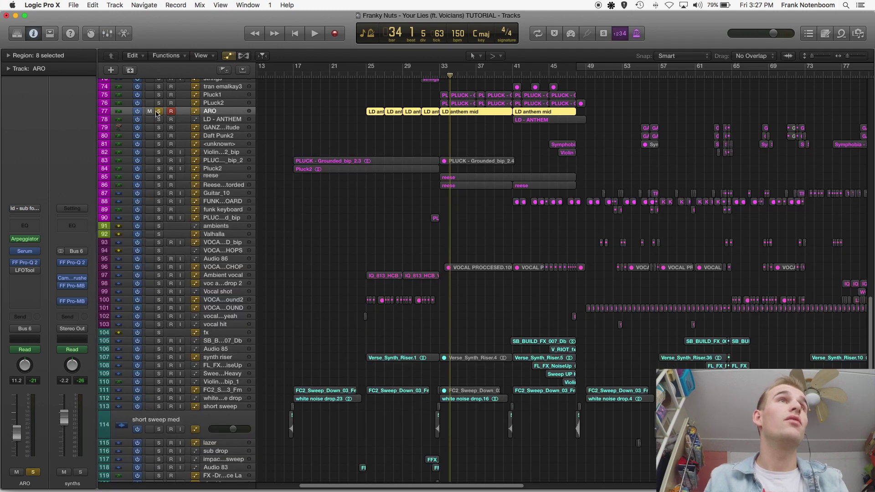
Step: Solo the reese track, set a cycle range from bar 33 to bar 41, and play a short part of it
click(230, 178)
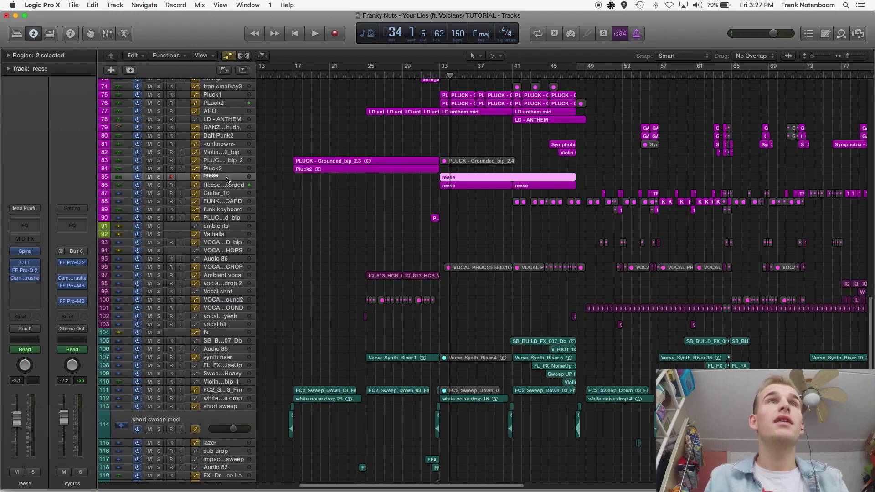
click(160, 179)
drag(441, 66, 512, 66)
key(space)
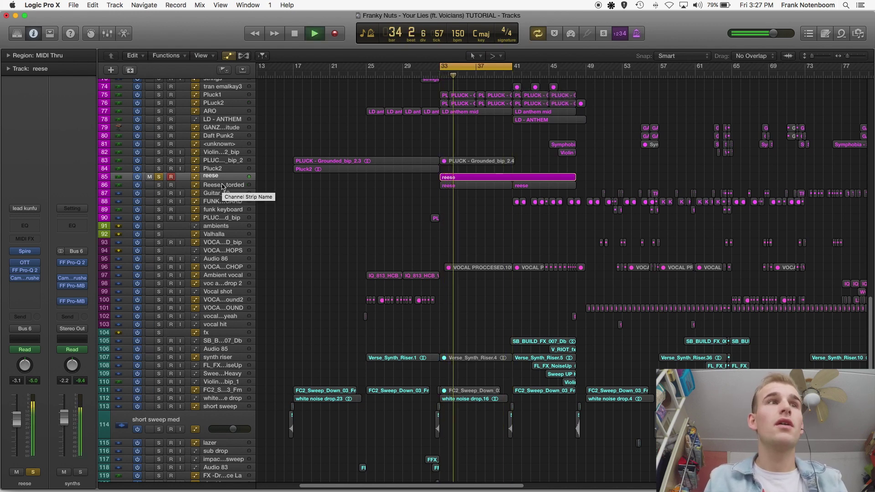
mouse_move(21, 254)
key(space)
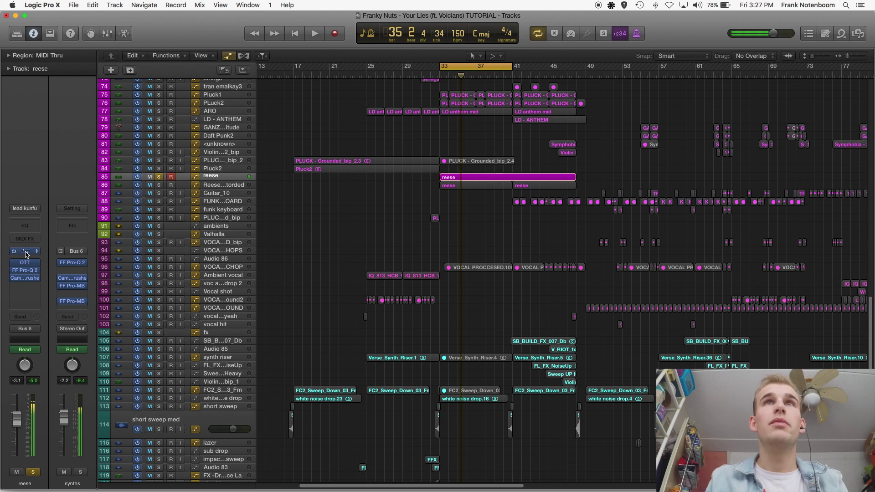
Step: Show reese's Spire synth, with its factory bank in the bank list and the BA Kung Fu preset in the preset list
click(21, 254)
drag(269, 64, 524, 101)
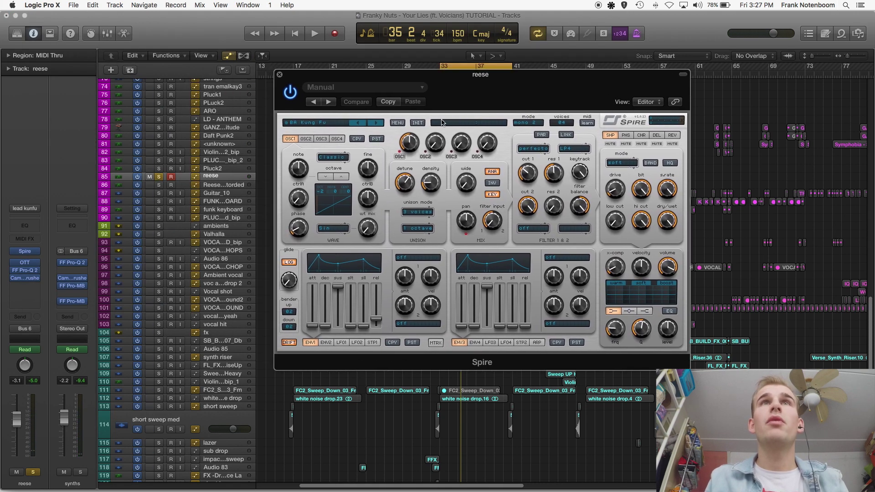
drag(467, 90, 428, 99)
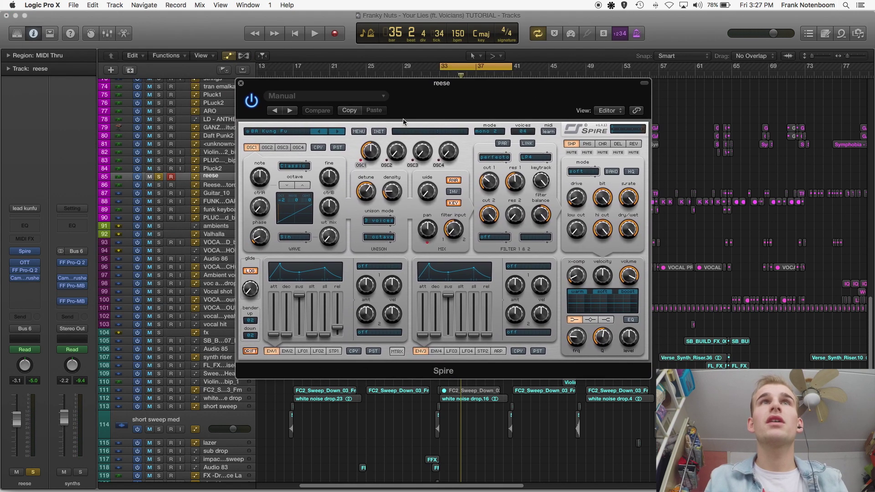
click(359, 132)
mouse_move(384, 142)
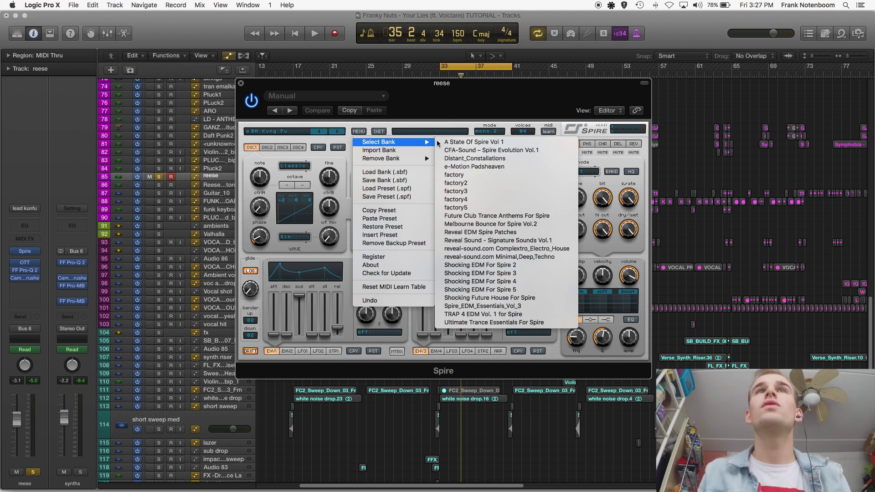
click(500, 177)
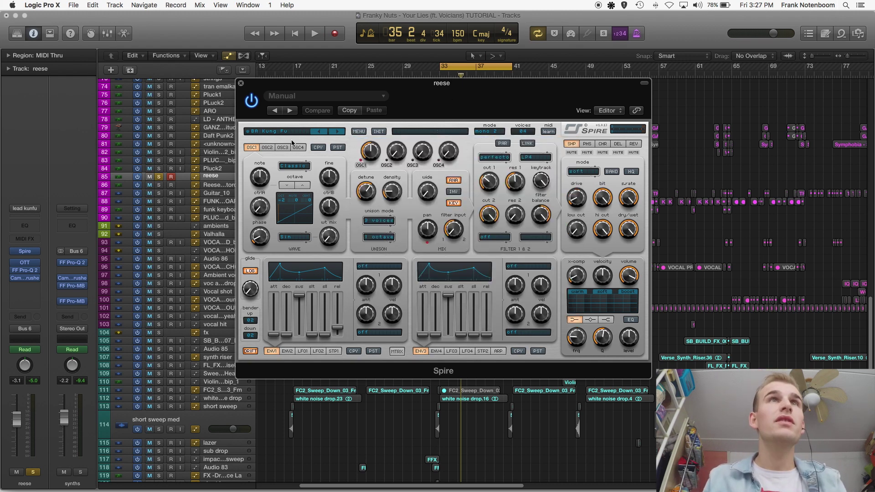
click(290, 132)
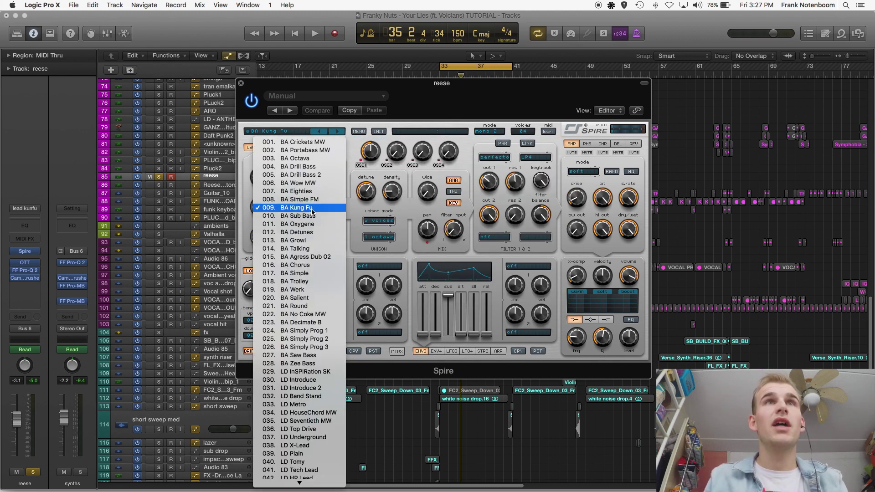
click(437, 102)
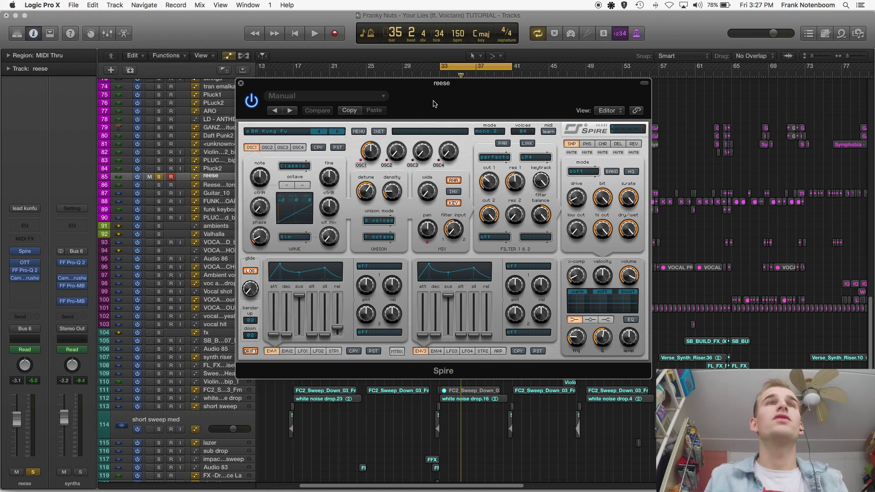
Step: Point out the unison detune control in reese's Spire and close the plug-in window
drag(434, 103, 445, 103)
drag(308, 84, 303, 85)
click(377, 193)
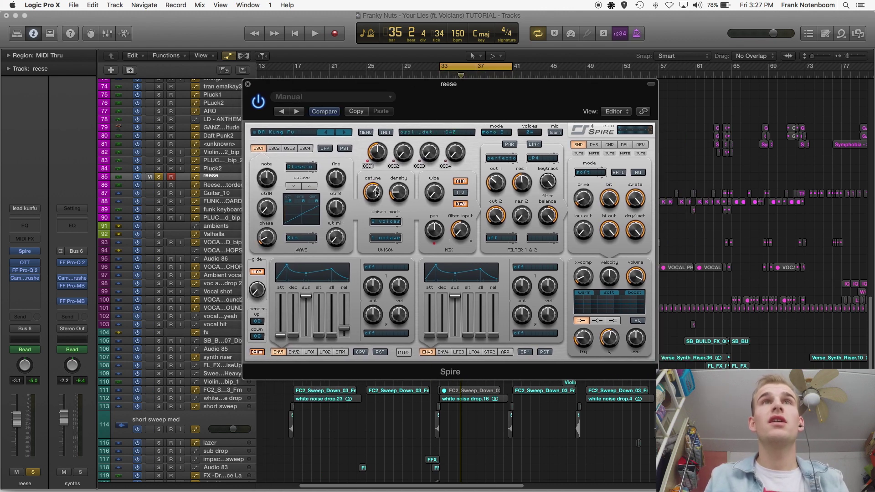
click(248, 84)
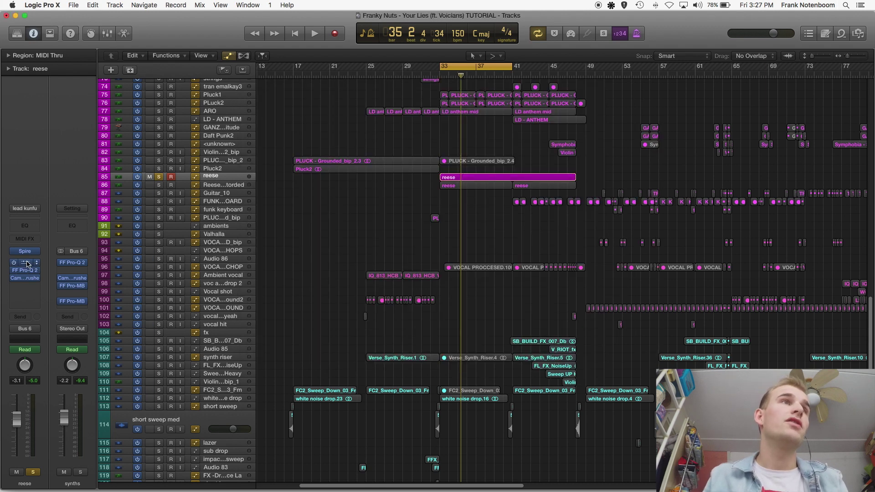
Step: Solo the Reese distorted track, show its Serum oscillator and effects pages, close the window and point out the plug-in chain
click(159, 185)
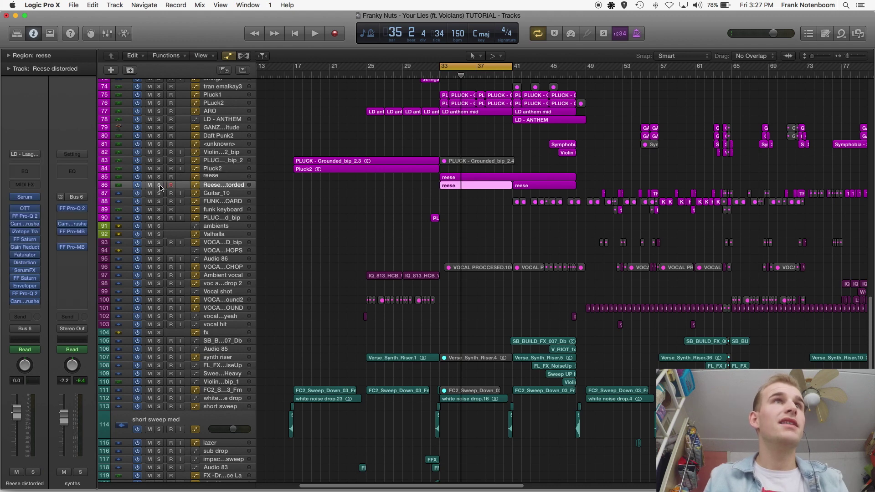
click(25, 197)
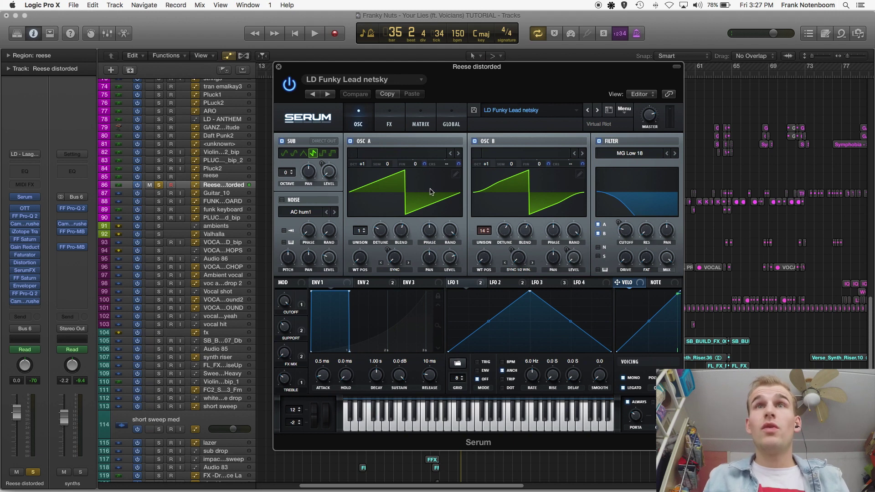
click(399, 117)
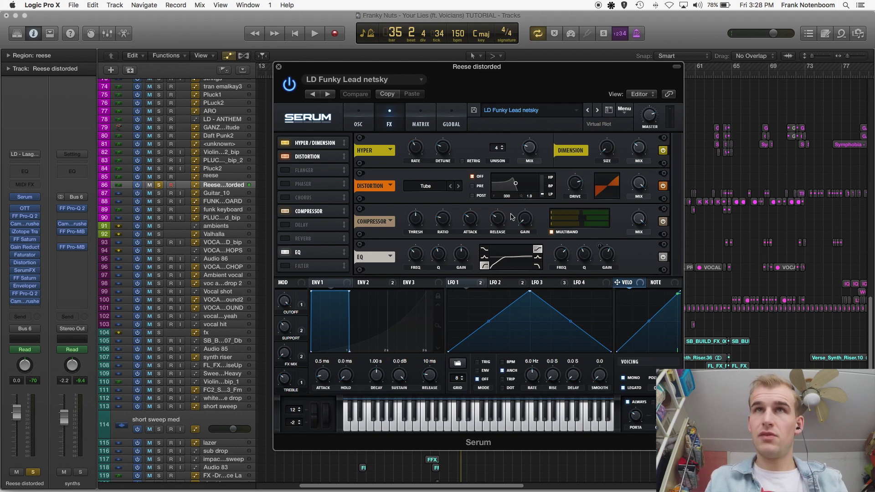
click(279, 67)
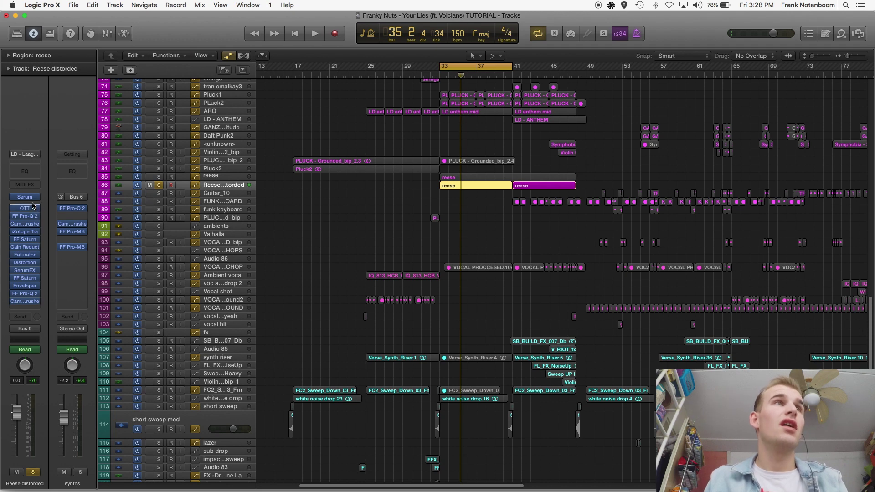
drag(29, 303, 29, 265)
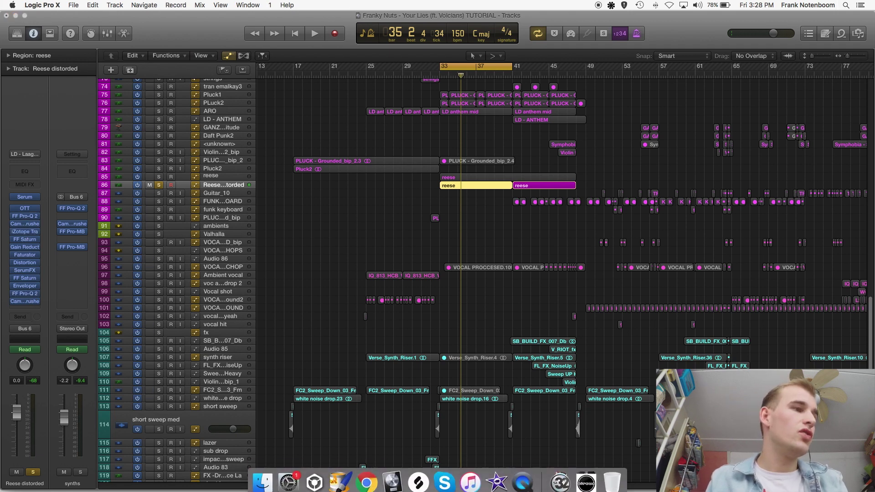
Step: Show the iZotope Trash 2 and OTT plug-ins on Reese distorted and close their windows
click(25, 232)
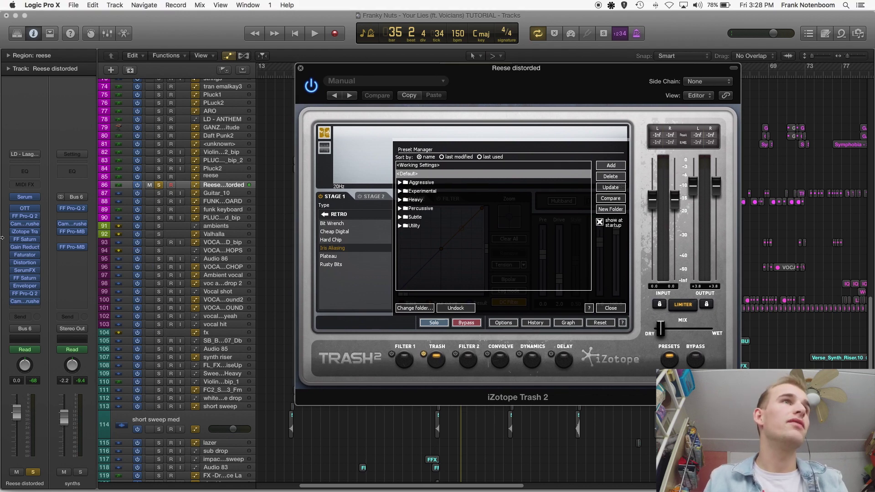
click(25, 232)
click(27, 210)
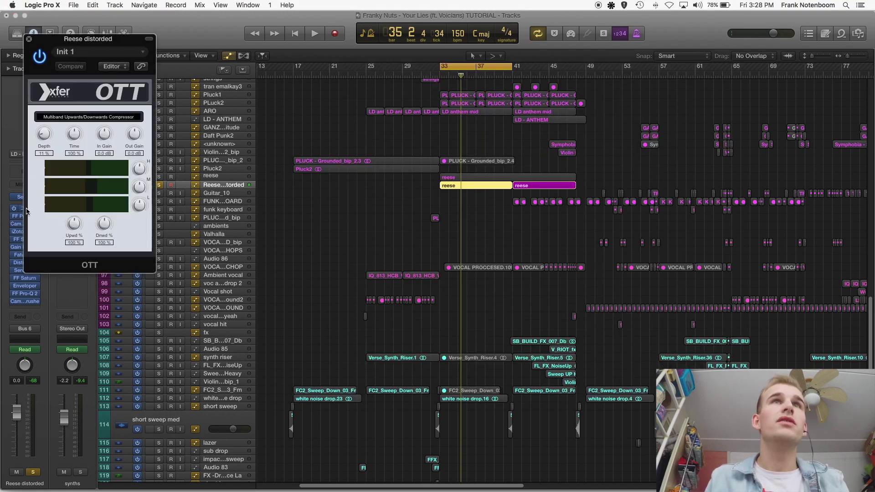
drag(91, 47, 327, 77)
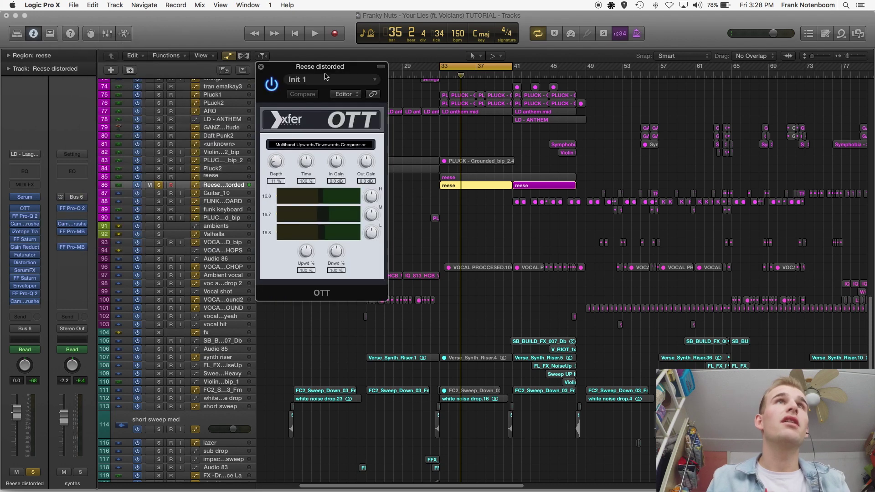
click(261, 66)
Step: Show the drive, fuzz and mix settings of Reese distorted's Faturator plug-in and close its window
click(25, 255)
drag(205, 51, 462, 118)
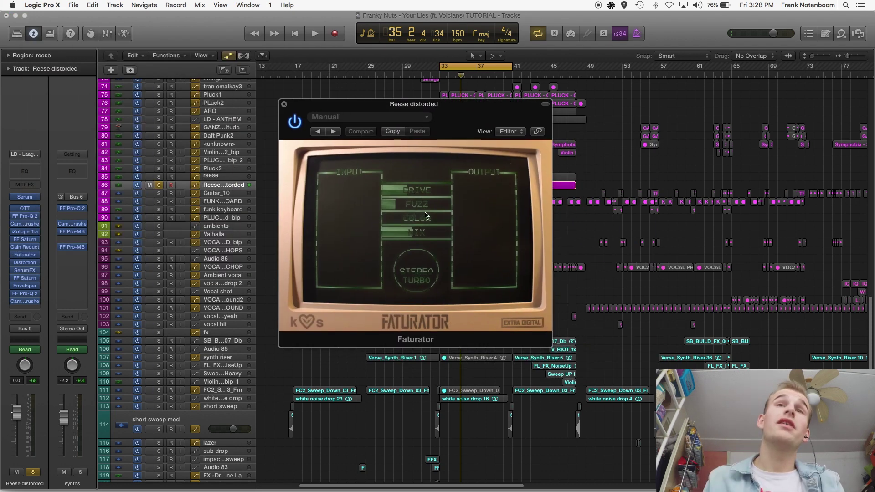
drag(433, 250, 480, 219)
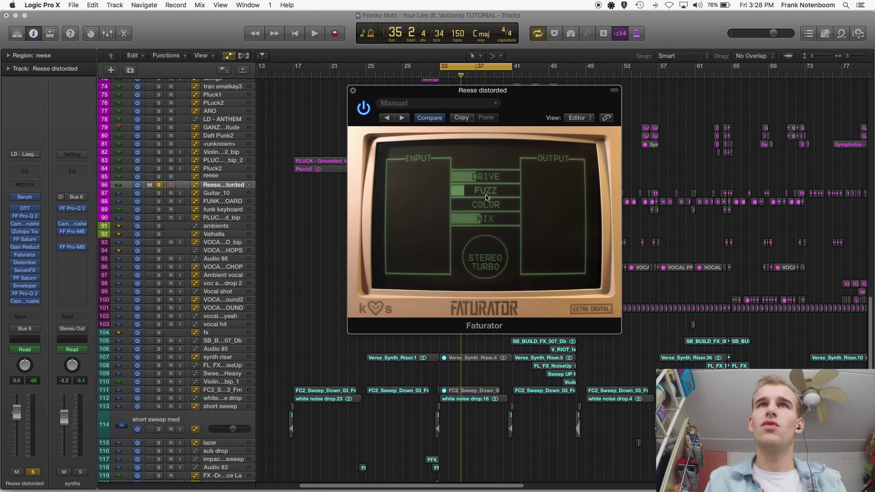
click(353, 90)
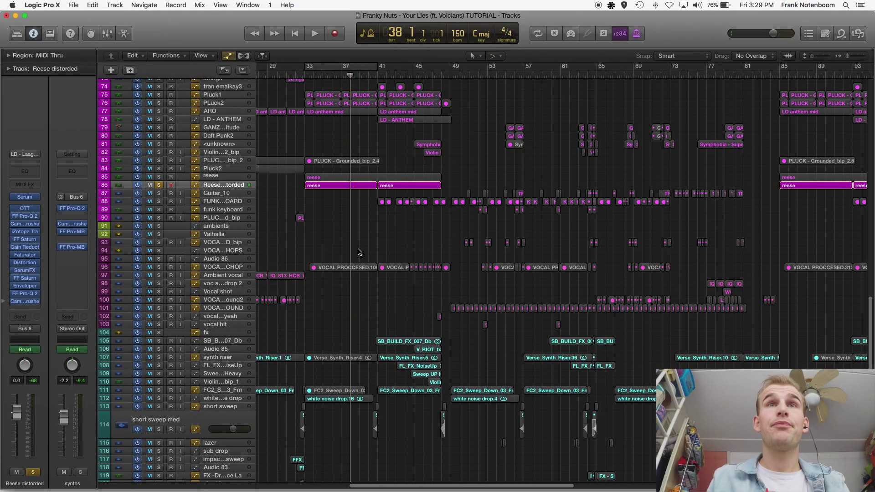
Step: Move the playhead to bar 41 and look through the tracks down to Output and back up to the synths
click(381, 76)
scroll(433, 319, down, 3)
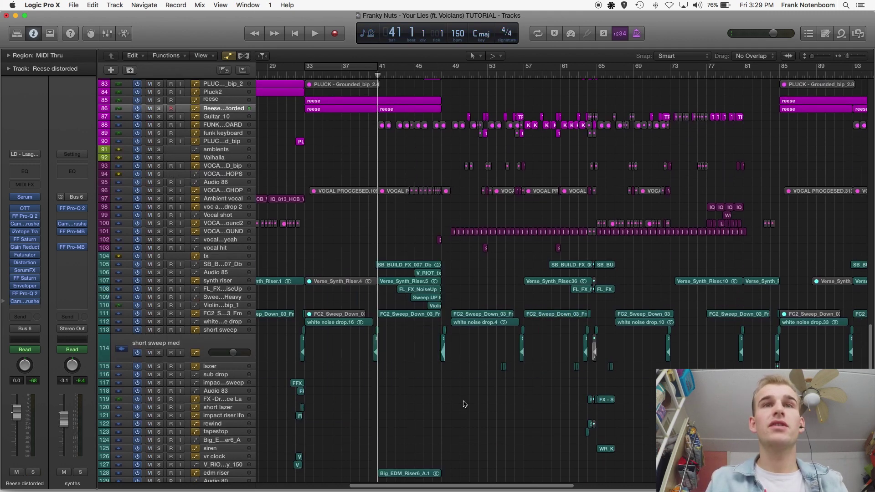
scroll(433, 450, down, 2)
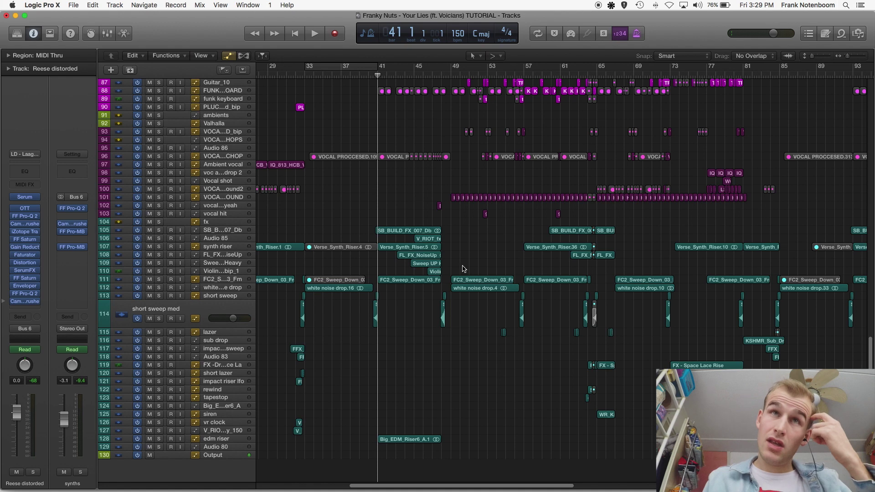
scroll(423, 266, up, 9)
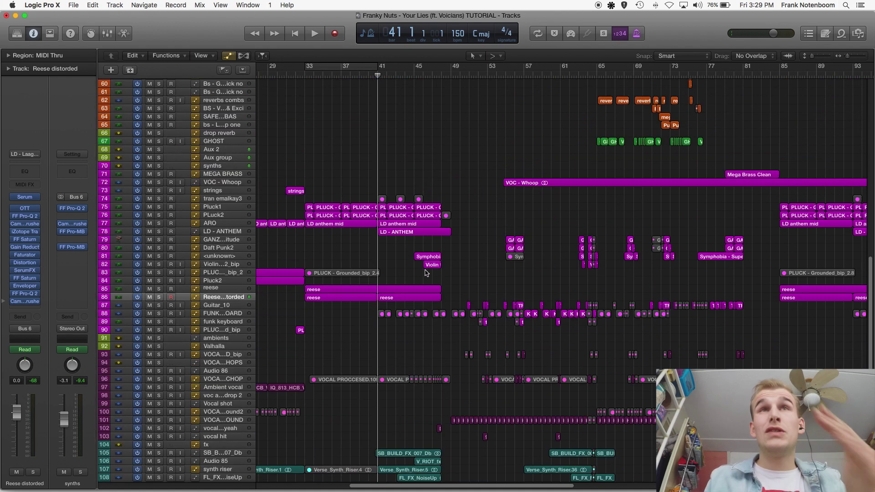
scroll(433, 180, up, 2)
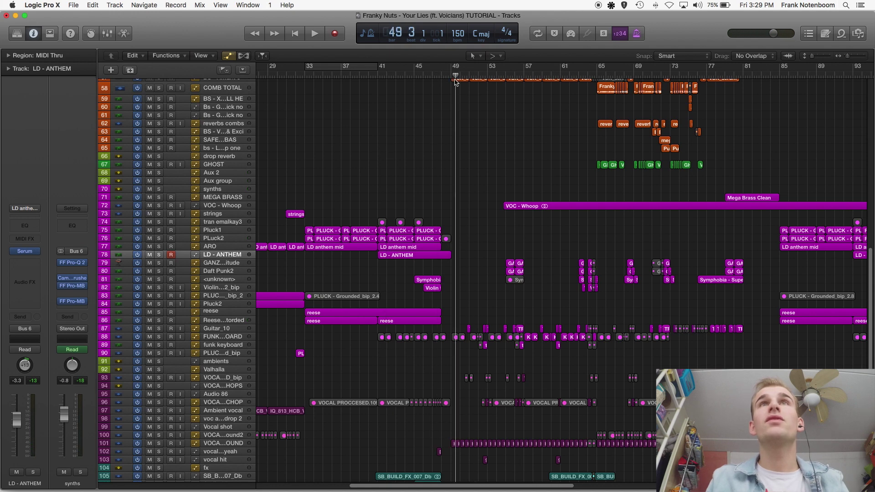
Step: Turn on the cycle range starting at bar 49 and select the BS - All I Want 1 bass track
scroll(581, 151, up, 1)
scroll(580, 151, up, 8)
key(c)
click(205, 258)
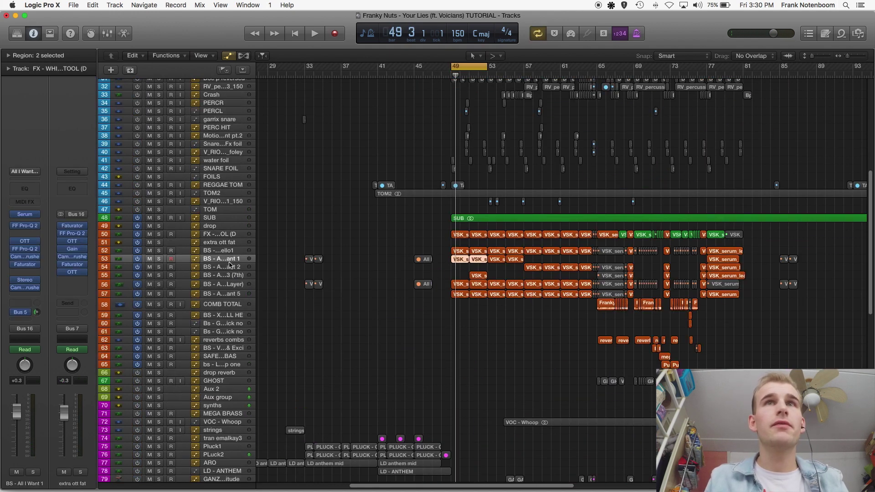
click(210, 251)
click(229, 268)
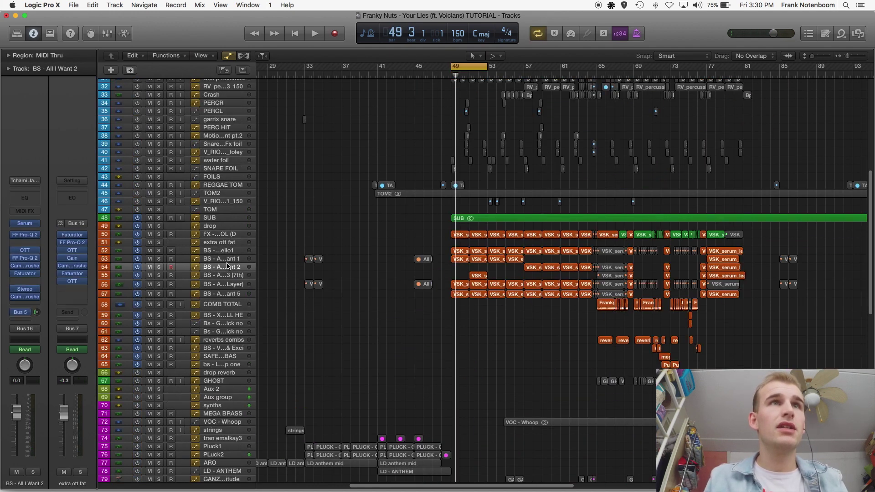
click(226, 259)
Step: Widen the track headers to show full track names, and play BS - All I Want 1 soloed
drag(269, 225, 299, 226)
key(s)
key(space)
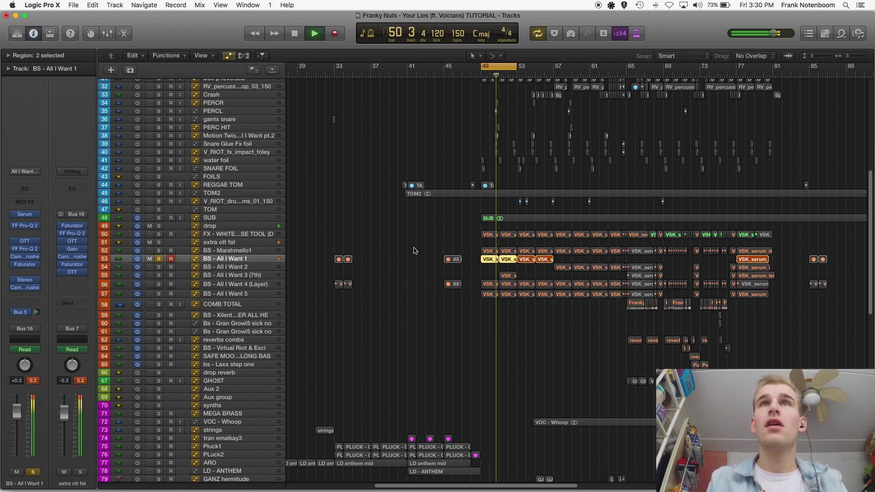
Step: Show the Serum window of BS - All I Want 1 and replay the soloed loop from bar 49 with it open
key(super+Right)
key(v)
key(space)
drag(494, 86, 442, 97)
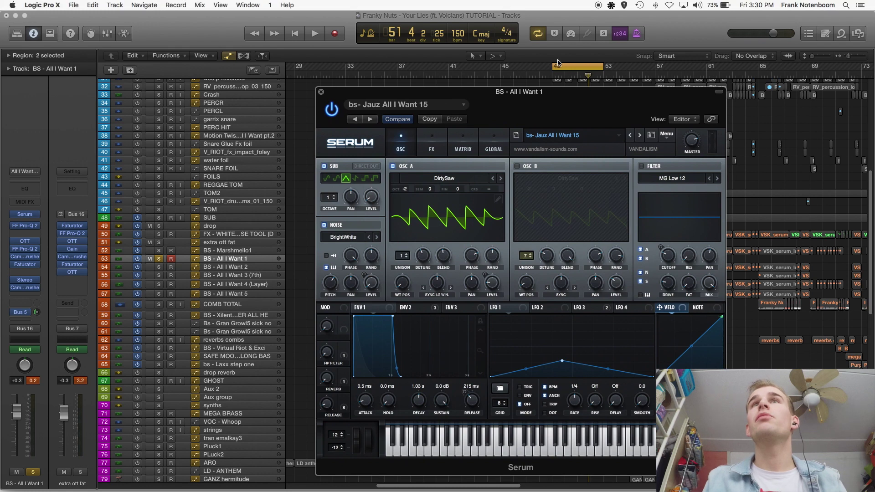
drag(859, 75, 448, 81)
mouse_move(483, 104)
mouse_down()
mouse_move(622, 113)
mouse_move(491, 95)
mouse_up()
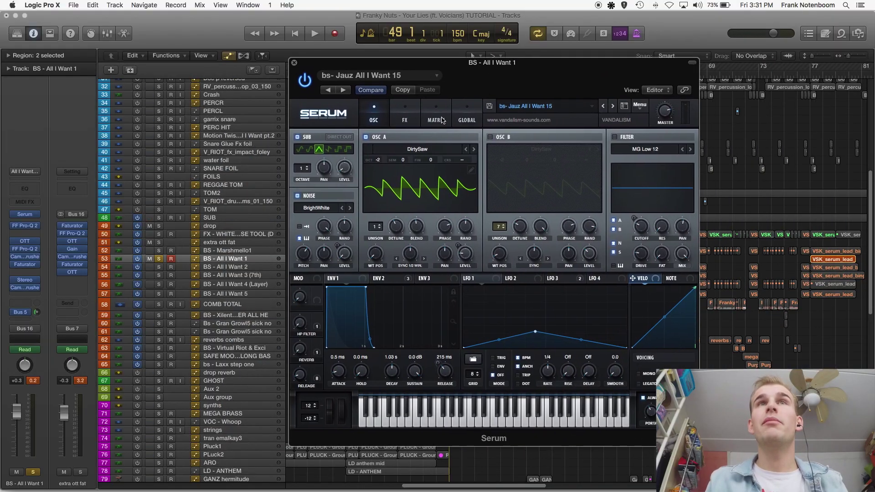
key(space)
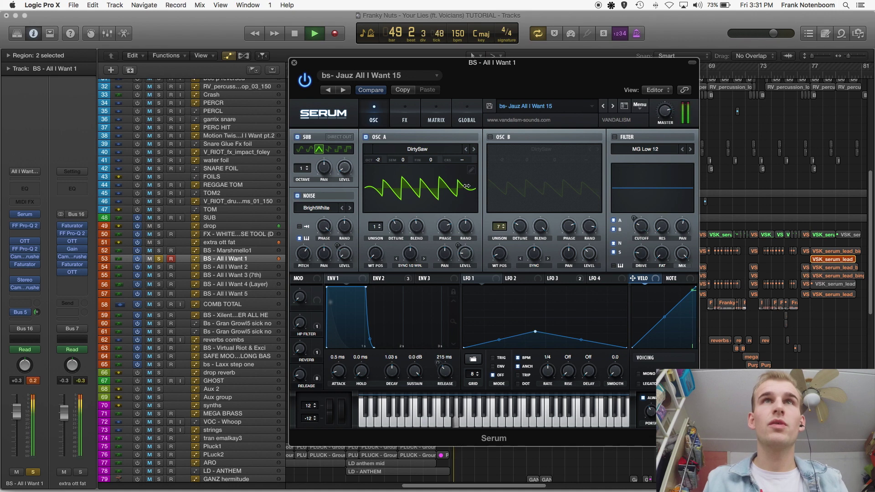
key(space)
Step: Show the DirtySaw wavetable among the Digital tables of Serum's oscillator A, keeping the selection as it is
click(427, 149)
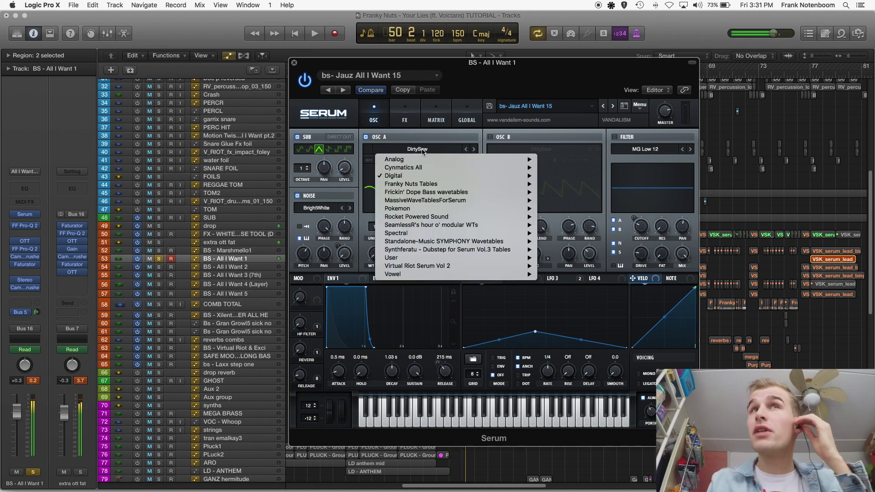
click(440, 152)
click(419, 150)
mouse_move(421, 177)
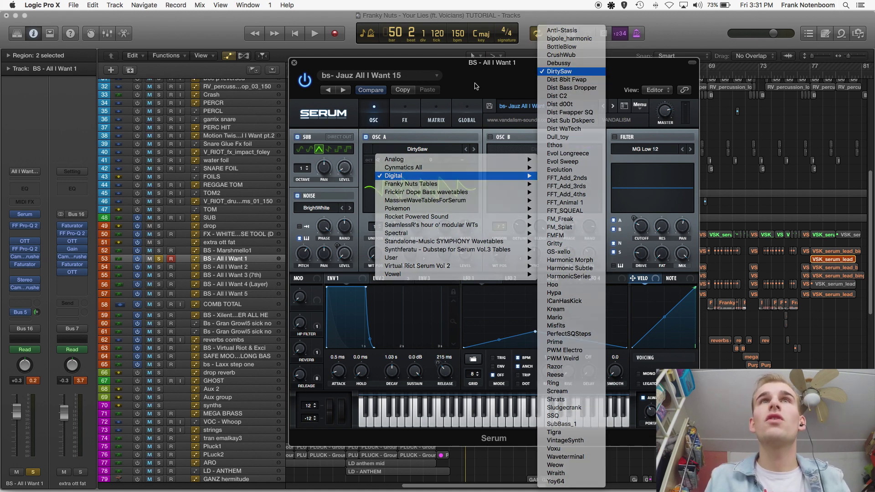
click(506, 84)
mouse_move(399, 255)
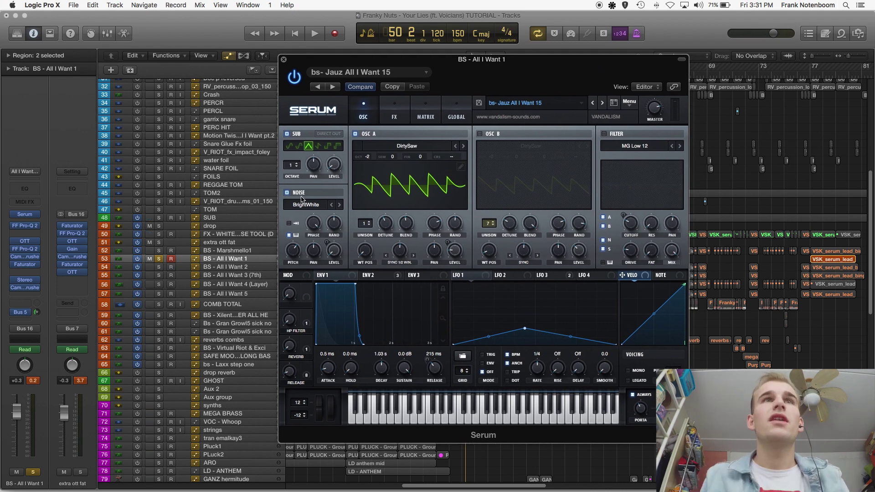
Step: Show the effects page of BS - All I Want 1's Serum patch, from the phaser down to the EQ
click(394, 111)
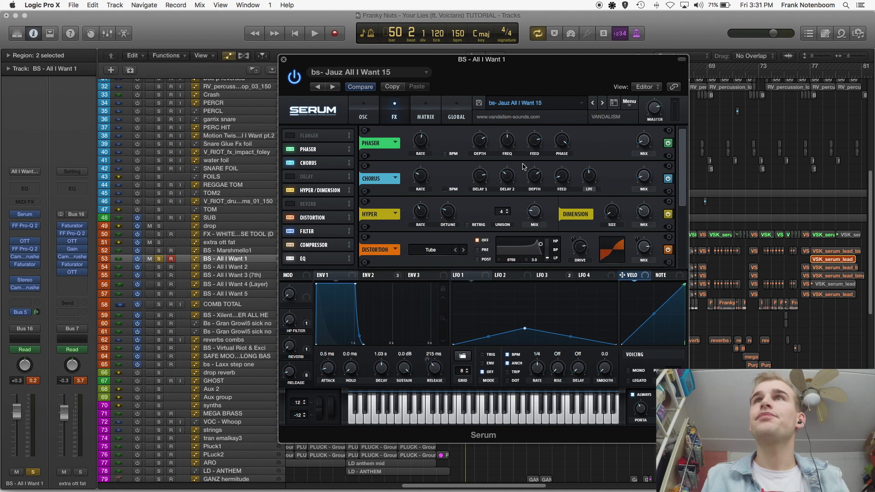
scroll(686, 154, down, 5)
scroll(687, 154, up, 5)
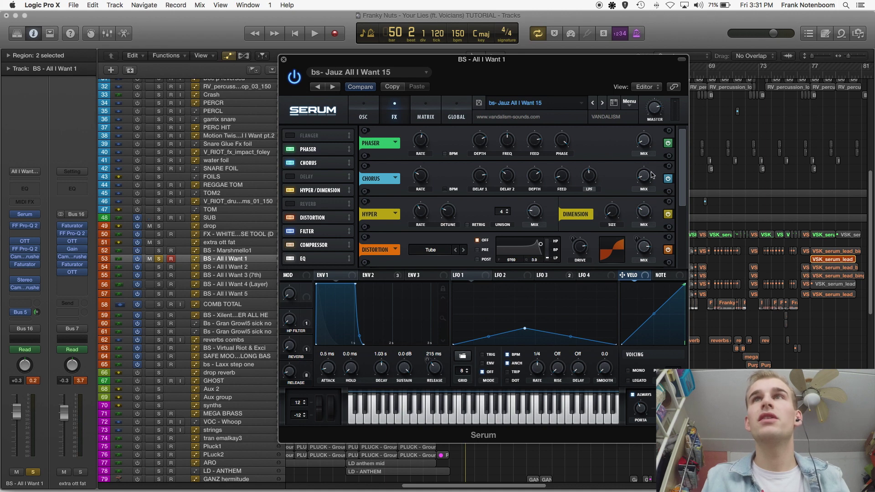
scroll(683, 172, down, 3)
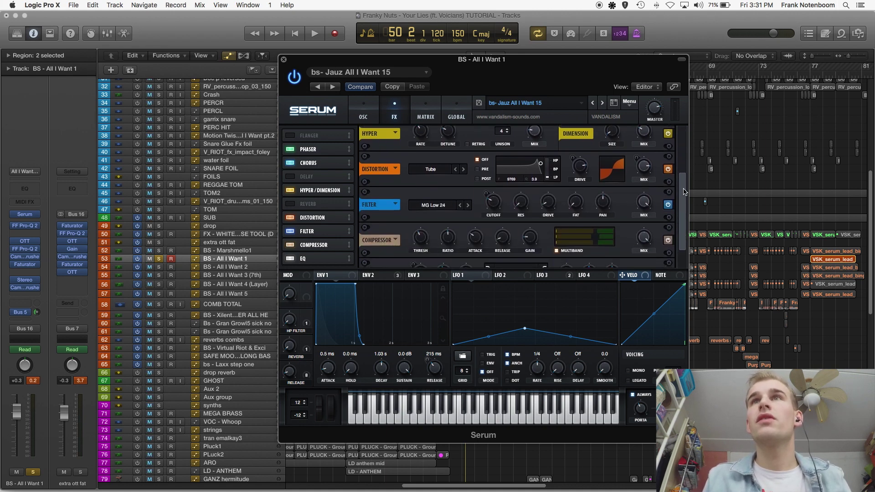
scroll(684, 192, down, 1)
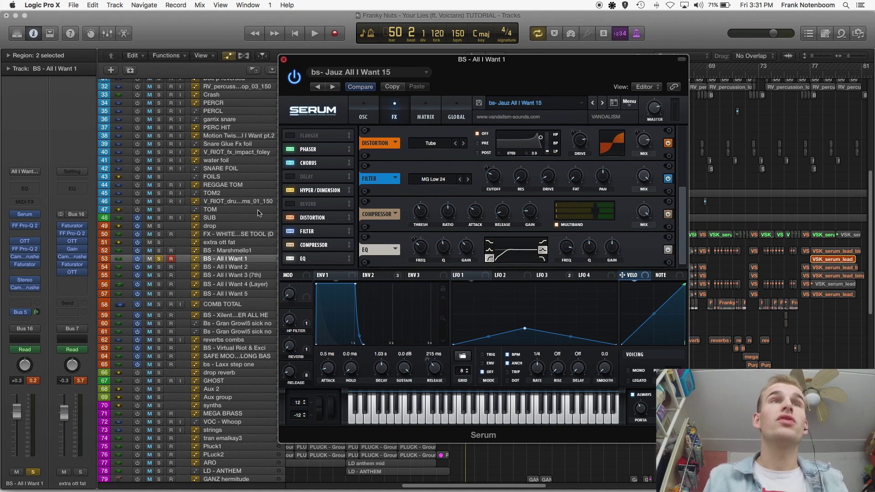
Step: Close the Serum window and solo BS - All I Want 4 (Layer) instead of BS - All I Want 1
click(250, 276)
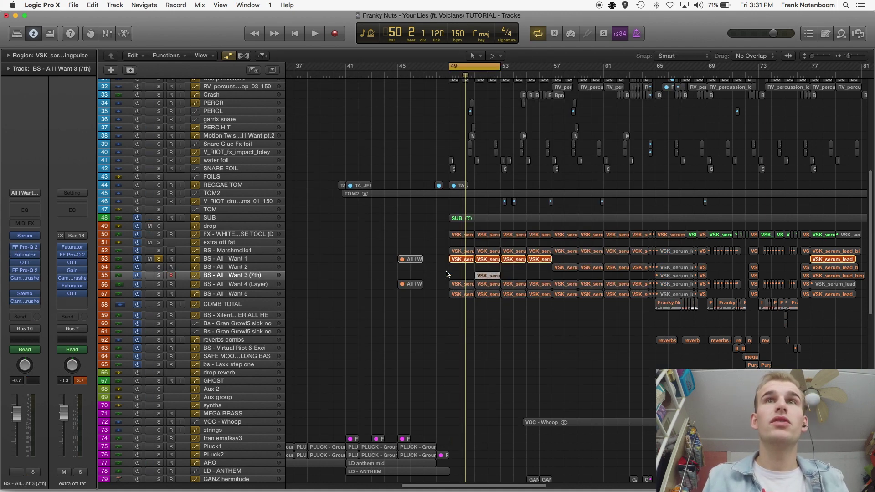
click(254, 263)
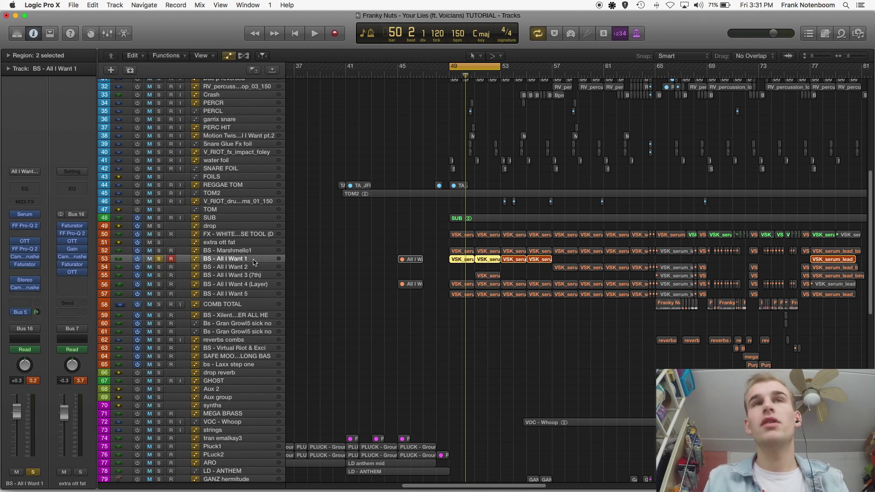
click(248, 284)
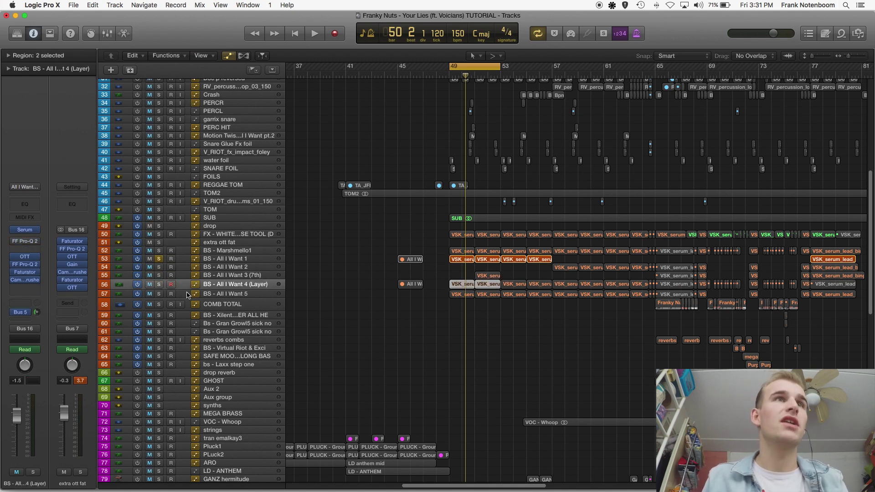
click(159, 285)
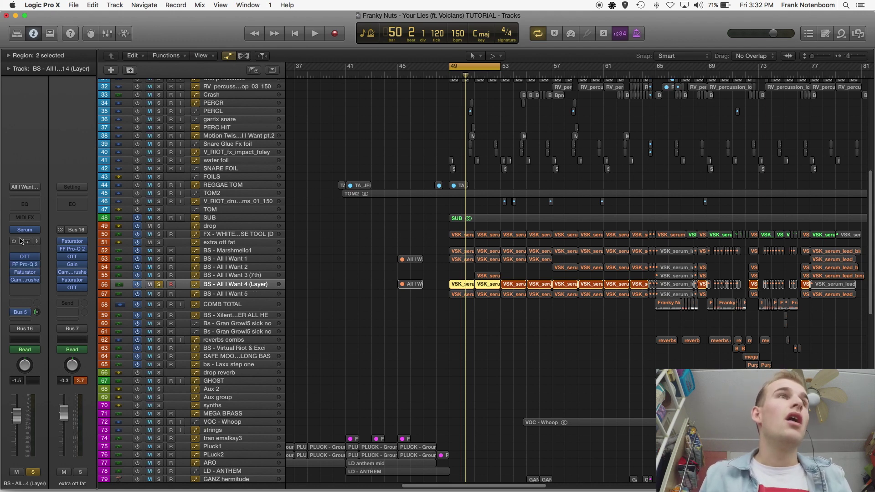
Step: Show the Serum patch of BS - All I Want 4 (Layer) while playing its soloed loop, and stop playback
click(602, 480)
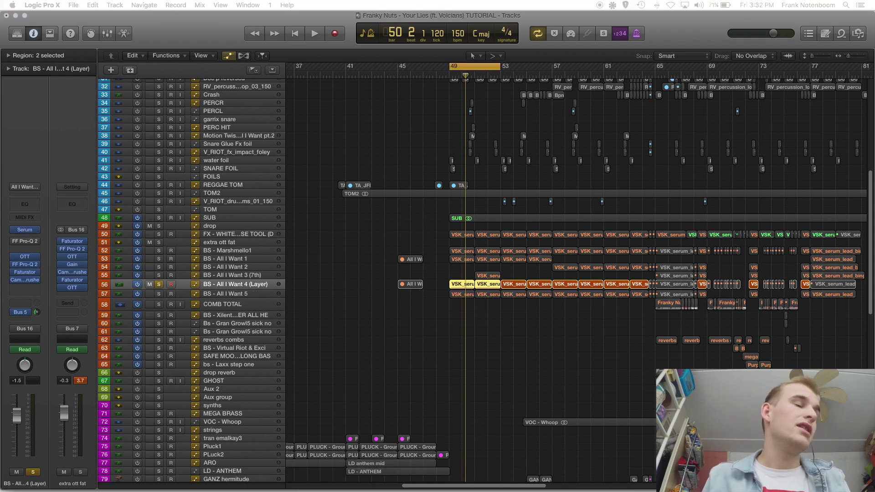
key(space)
drag(621, 73, 538, 83)
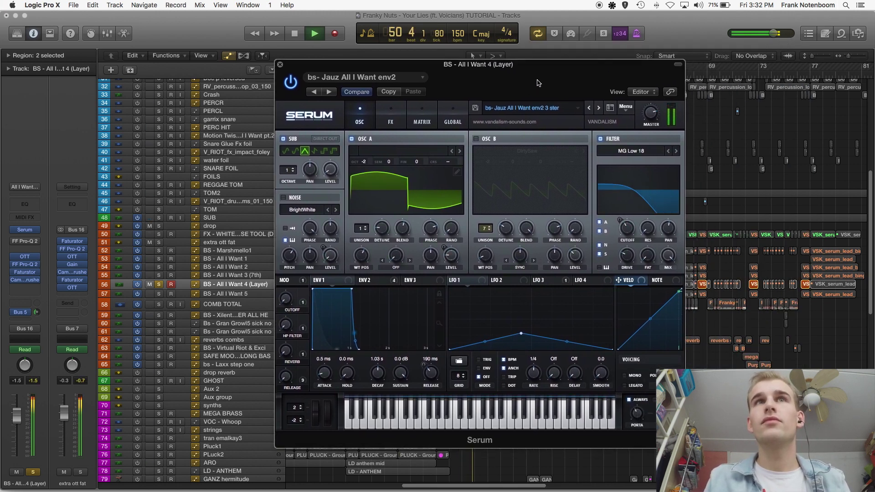
key(space)
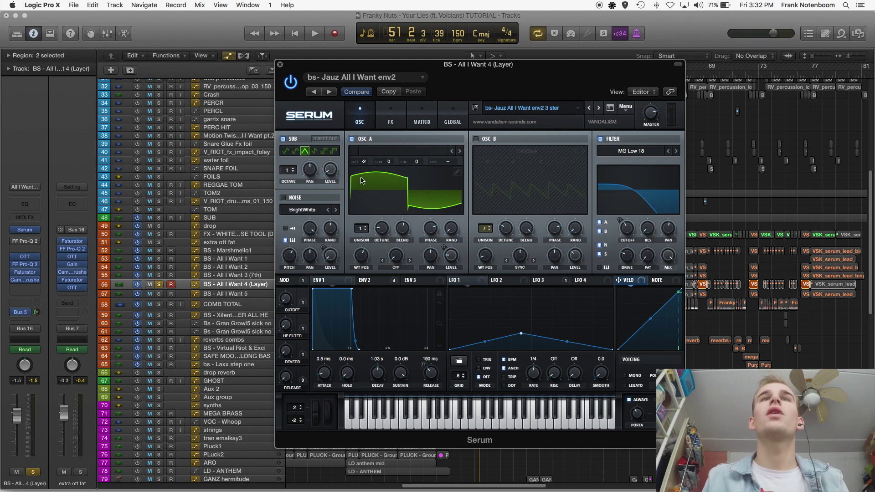
Step: Show the Basic_Mdc wavetable among the Analog tables of the layer's oscillator A and close the list
click(379, 150)
mouse_move(385, 162)
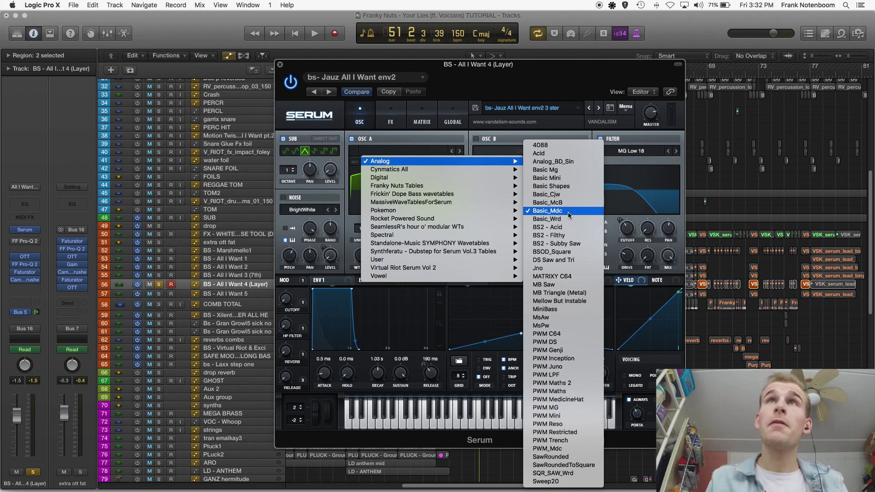
click(502, 84)
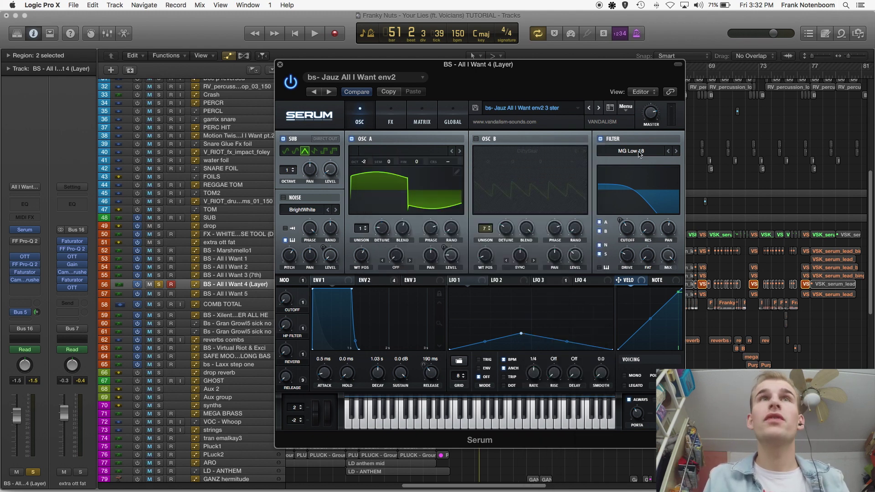
Step: Show the effects page of the layer's Serum patch, from the phaser down to the filter
click(392, 115)
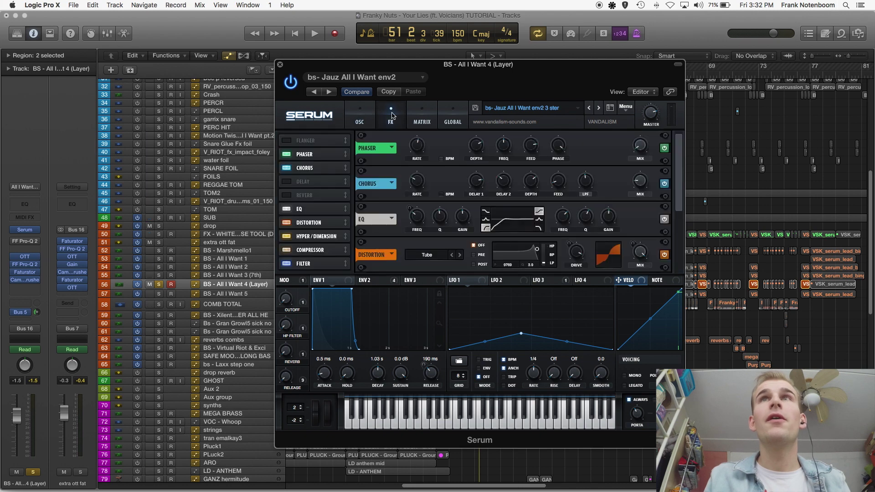
drag(680, 172, 678, 208)
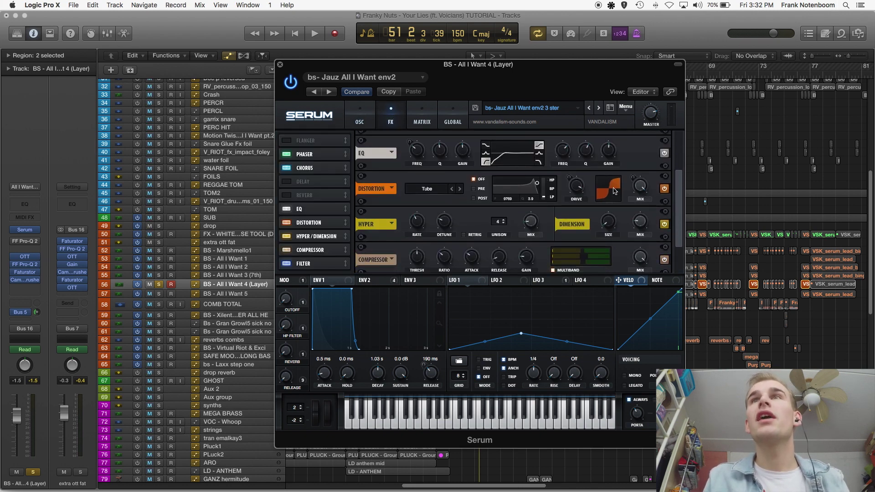
drag(678, 192, 681, 227)
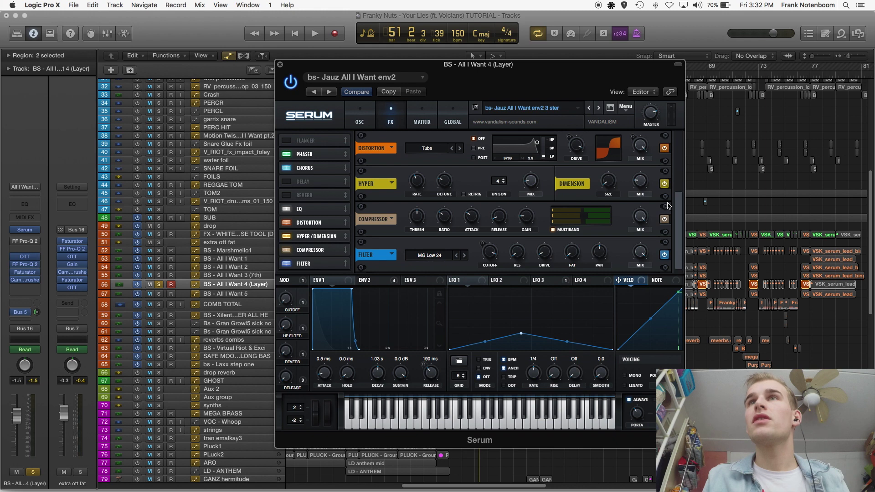
mouse_move(679, 214)
mouse_down()
mouse_move(679, 203)
mouse_move(679, 214)
mouse_up()
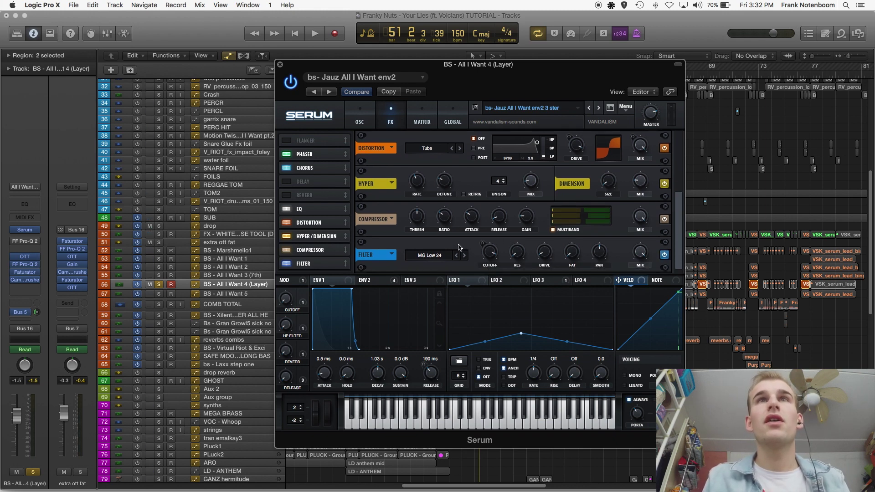
Step: Return to the layer's oscillator page and show its LFO shapes, including LFO 3, and envelope 2
click(357, 117)
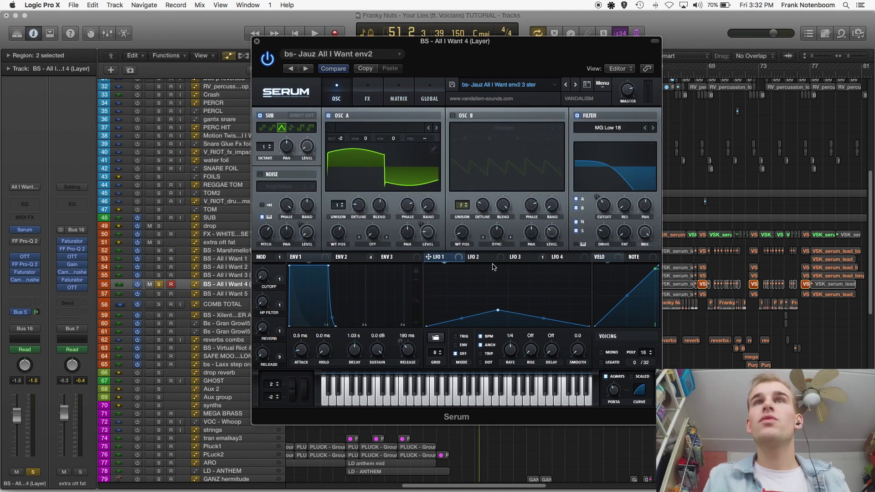
click(492, 260)
click(525, 259)
drag(441, 60, 573, 55)
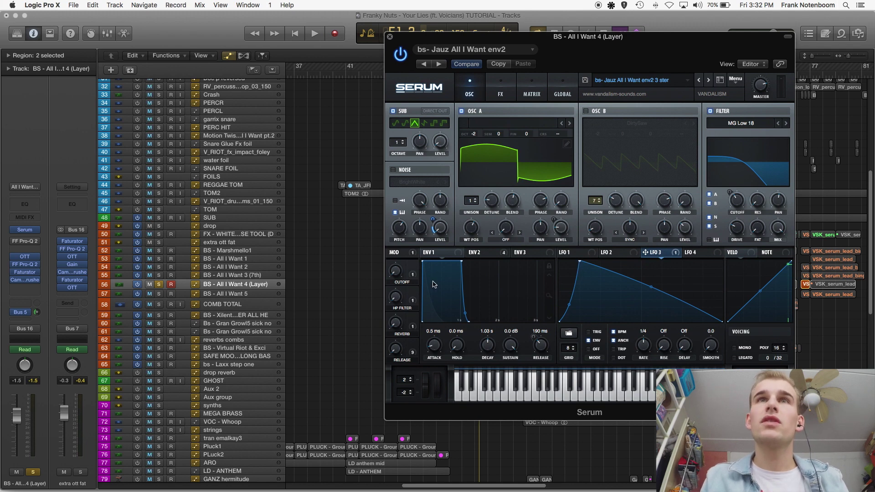
click(481, 257)
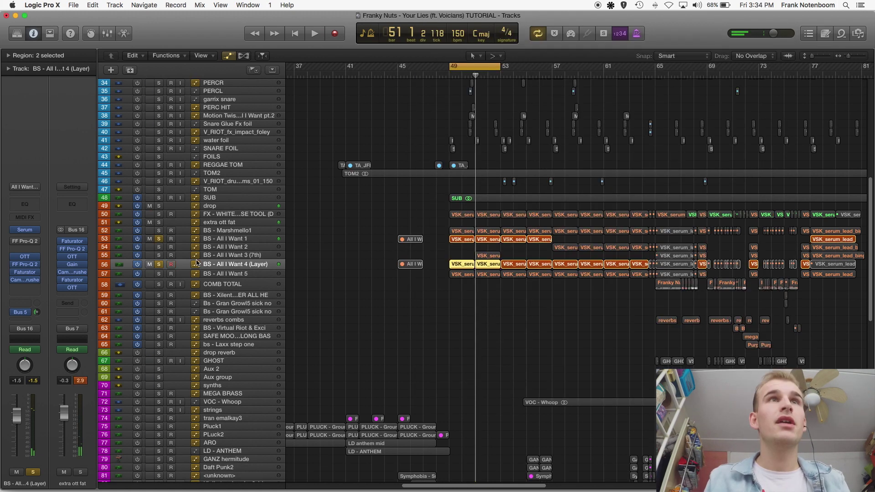
Step: Clear the solos on BS - All I Want 1 and 4 (Layer), and solo BS - All I Want 5
click(255, 239)
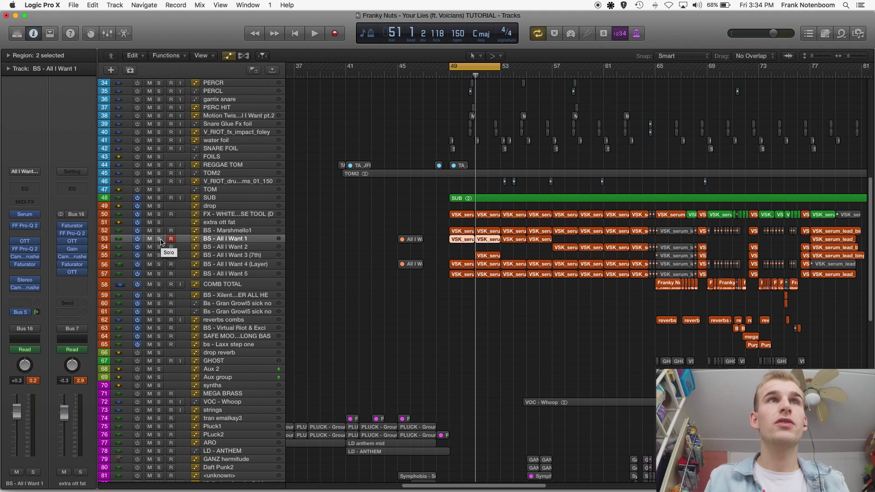
click(253, 275)
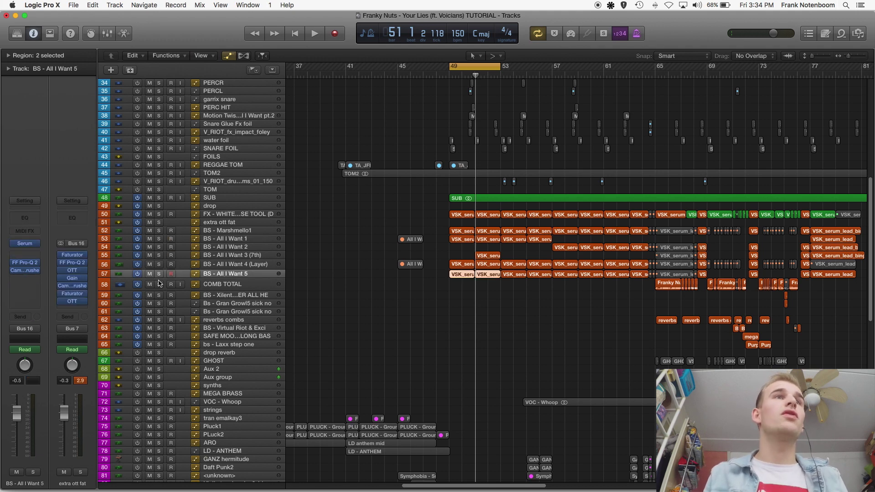
click(159, 274)
Step: Open the Serum patch of BS - All I Want 5 and show its oscillators A and B
click(24, 244)
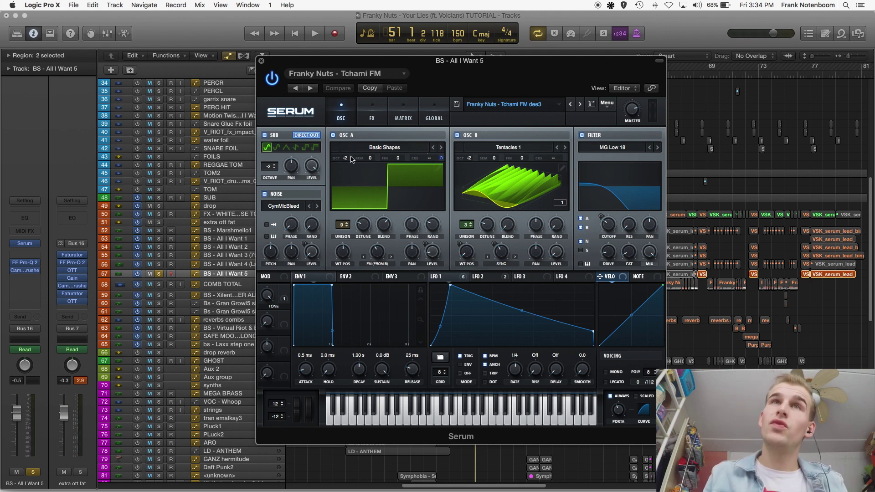
drag(460, 82, 473, 75)
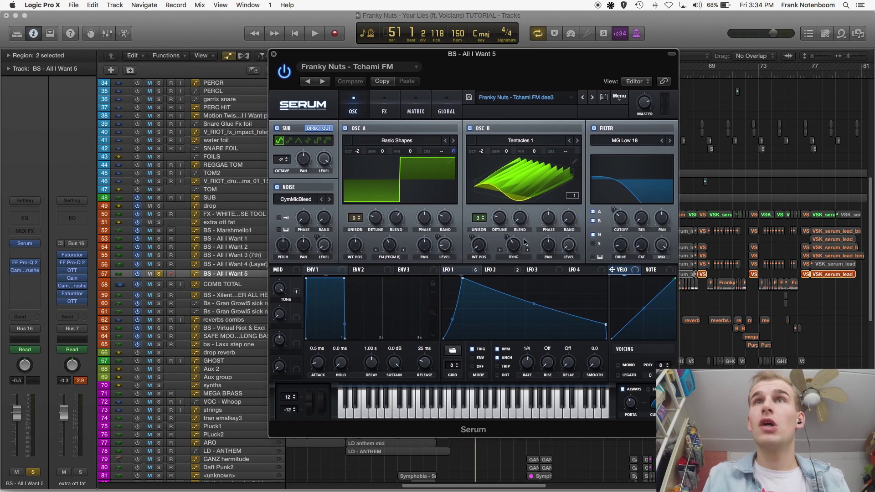
mouse_move(575, 254)
mouse_down()
mouse_move(573, 233)
mouse_move(571, 259)
mouse_up()
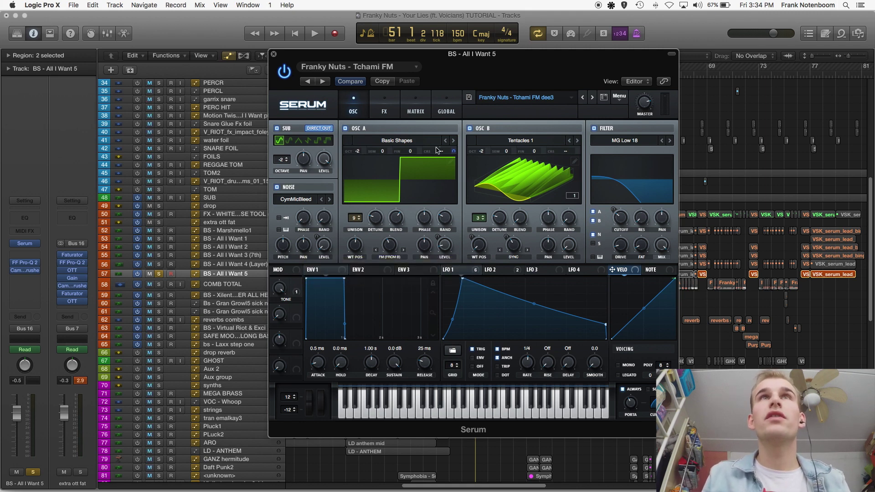
Step: Show the effects page of the All I Want 5 patch and play the soloed track
click(384, 109)
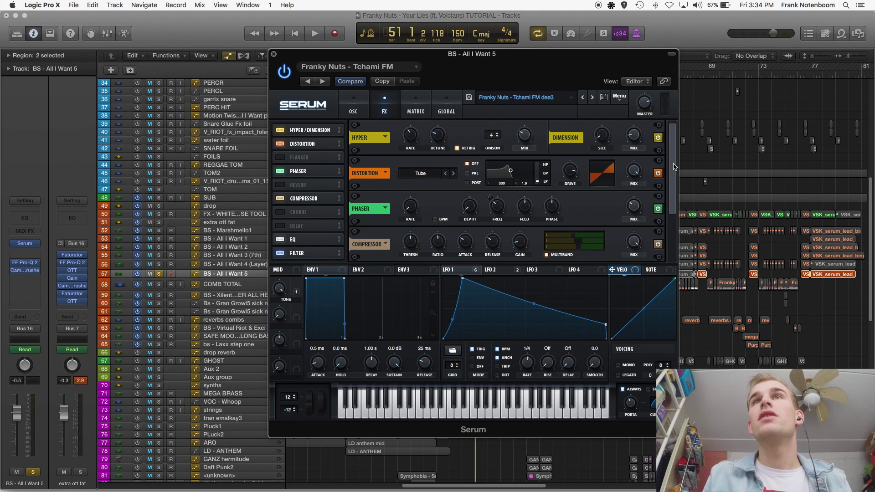
scroll(676, 166, down, 3)
scroll(677, 150, up, 3)
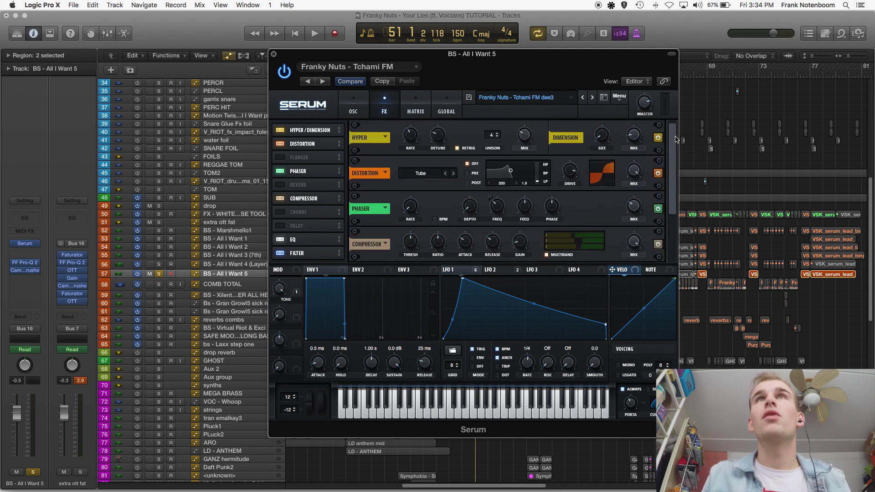
drag(484, 70, 515, 66)
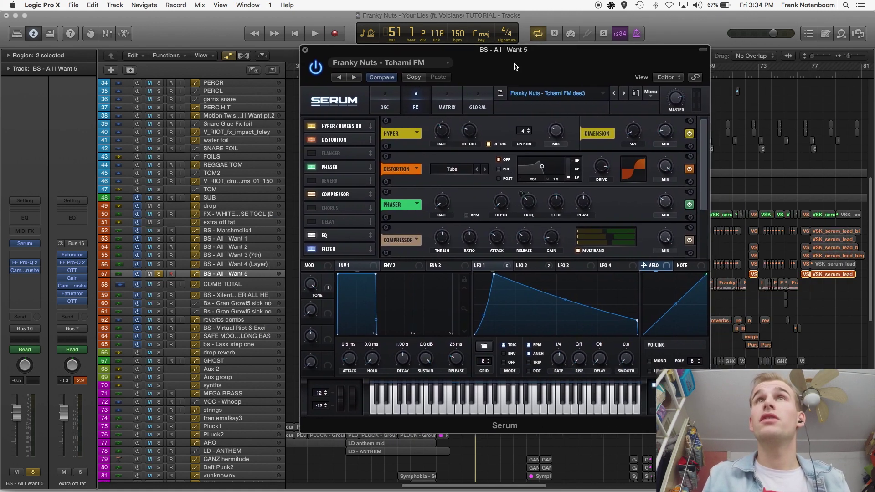
key(space)
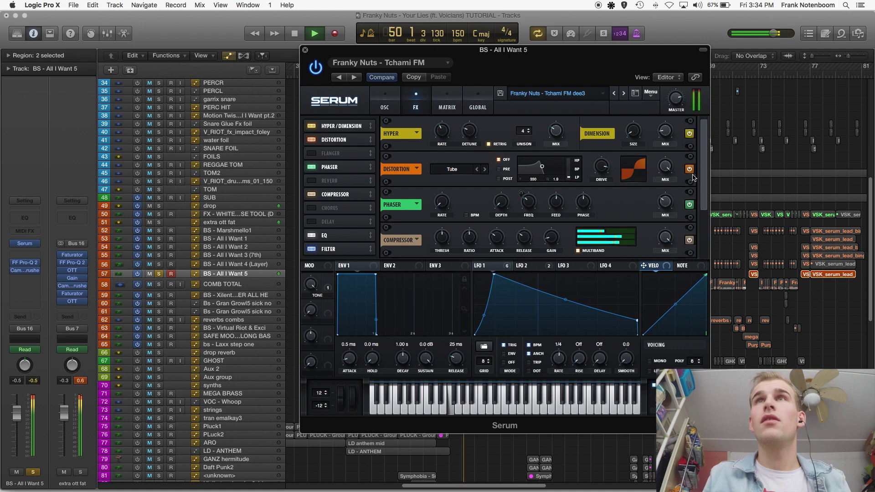
key(space)
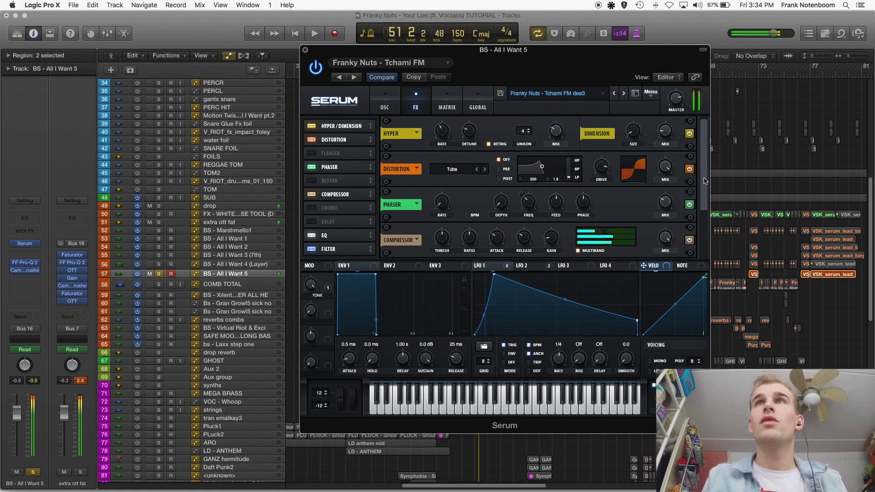
Step: Go through the All I Want 5 patch's effects chain from Hyper/Dimension down to the EQ and filter
drag(705, 181, 708, 139)
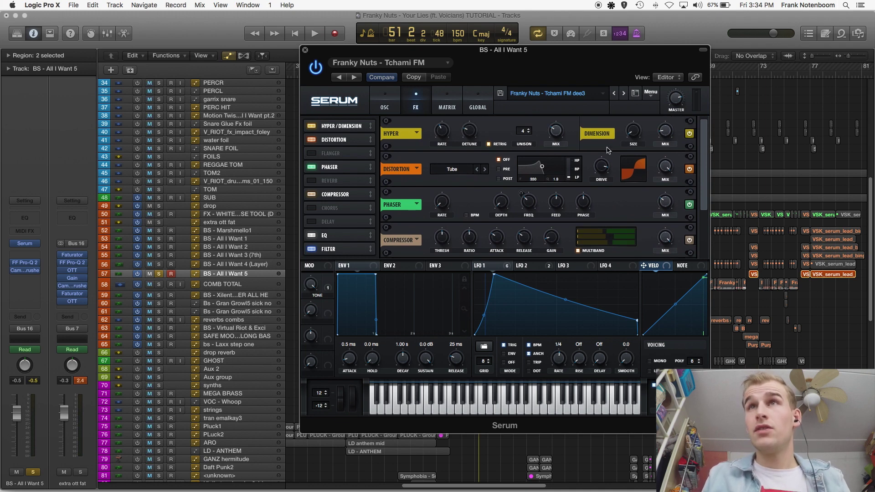
scroll(702, 165, down, 3)
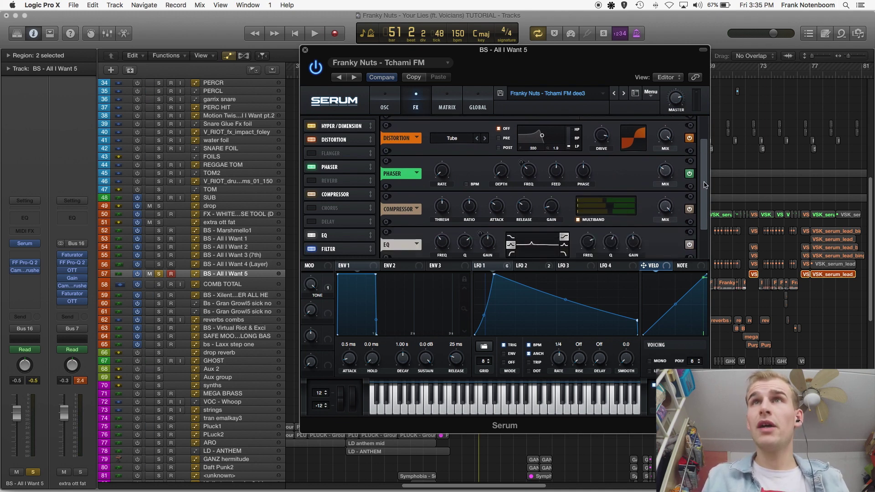
scroll(701, 132, up, 3)
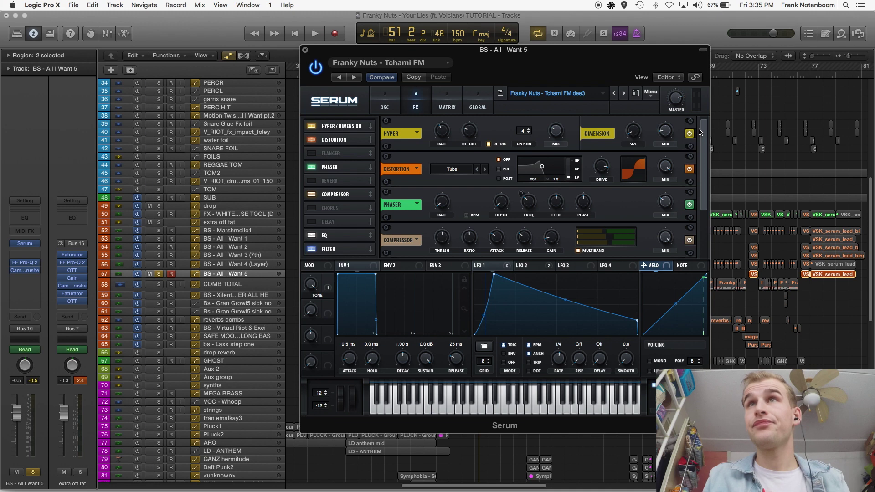
scroll(700, 150, down, 3)
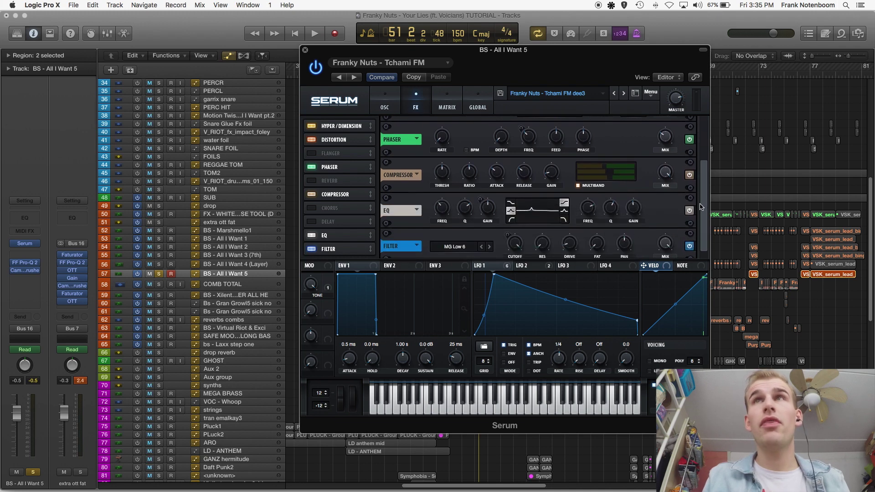
scroll(700, 208, down, 1)
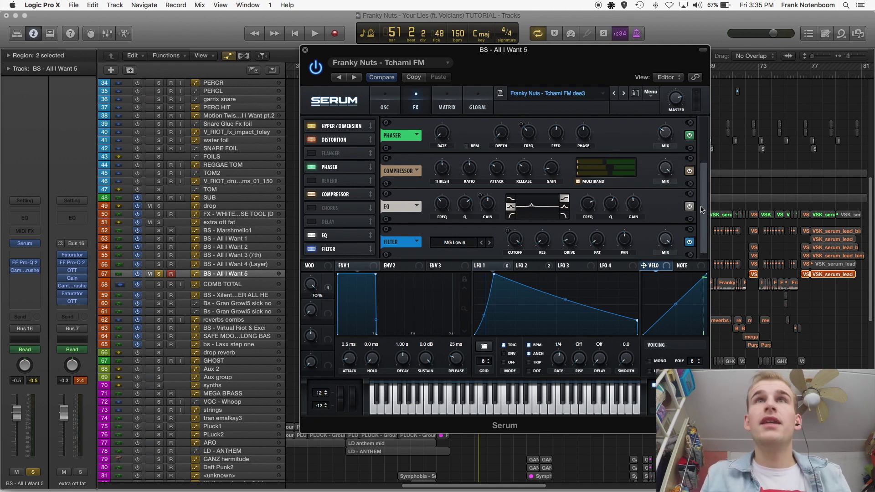
scroll(702, 210, down, 1)
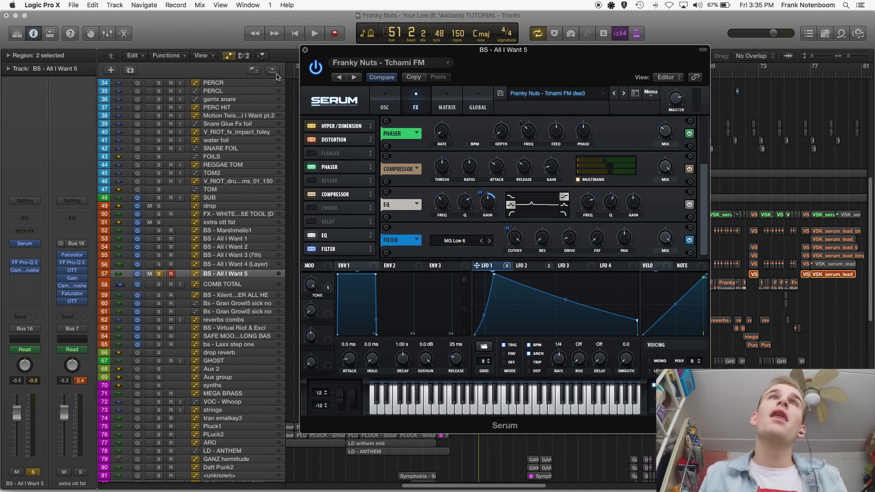
Step: Show the FF Pro-Q 2 equalizer curve on BS - All I Want 5 and close the plug-in
click(26, 263)
drag(195, 46, 599, 100)
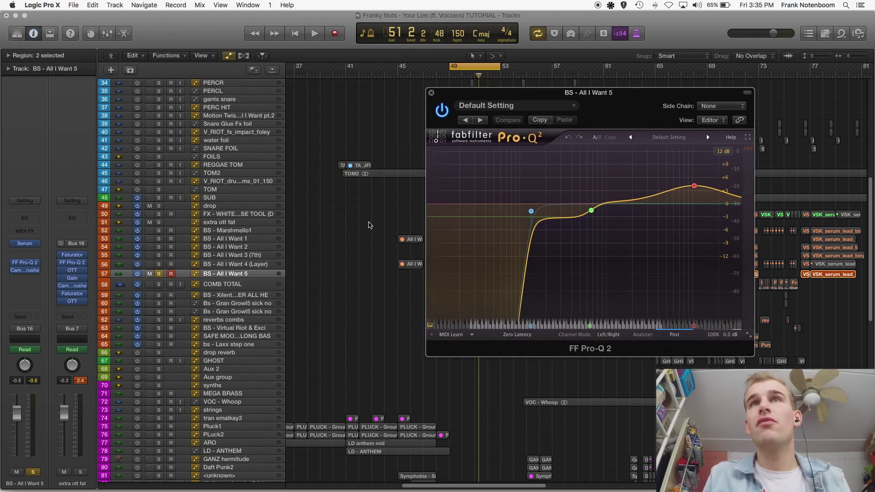
click(432, 94)
Step: Solo BS - All I Want 4 (Layer) in place of BS - All I Want 5 and play it
click(246, 264)
click(159, 265)
click(159, 265)
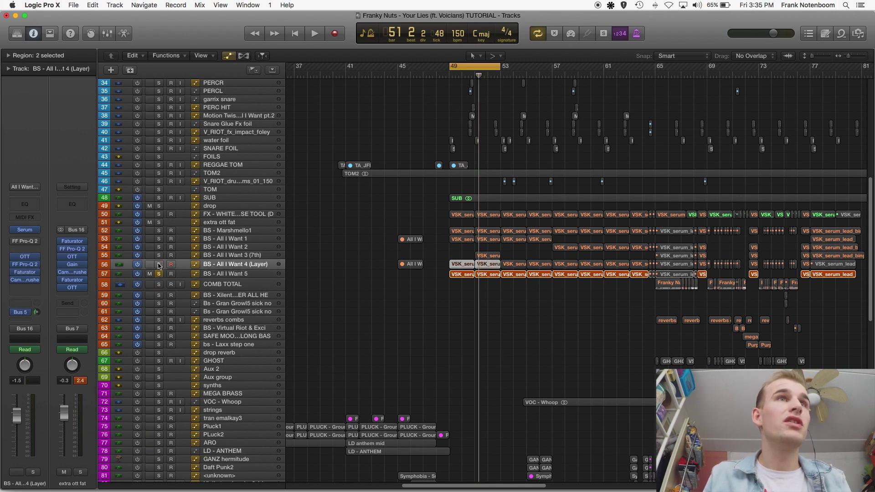
click(229, 267)
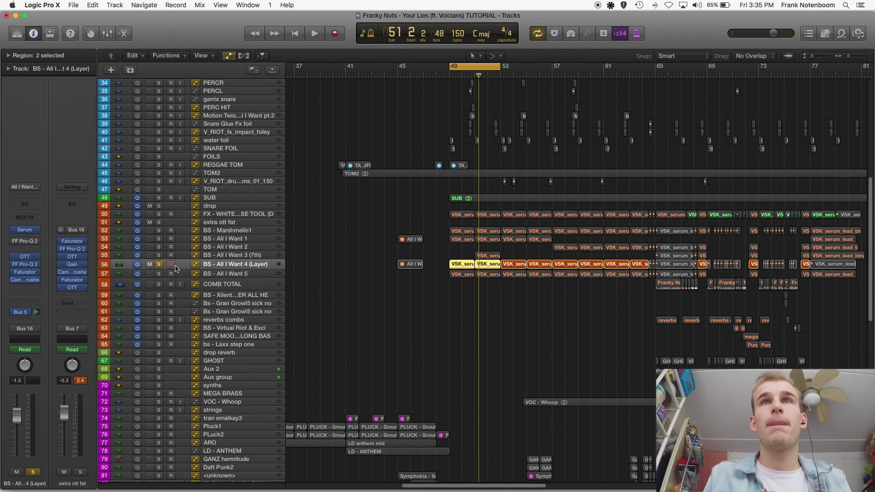
key(space)
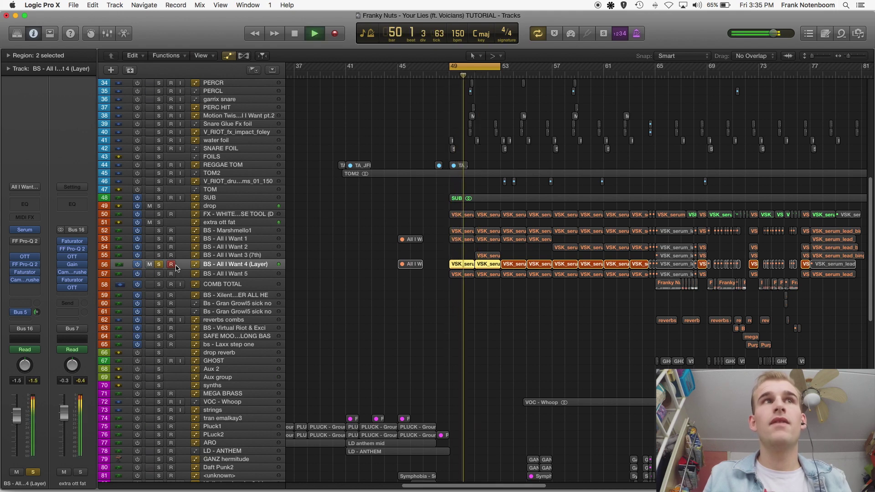
key(space)
Step: Add BS - All I Want 5, 3 (7th), 2 and 1 to the soloed tracks and play all the layers together
click(159, 274)
click(214, 274)
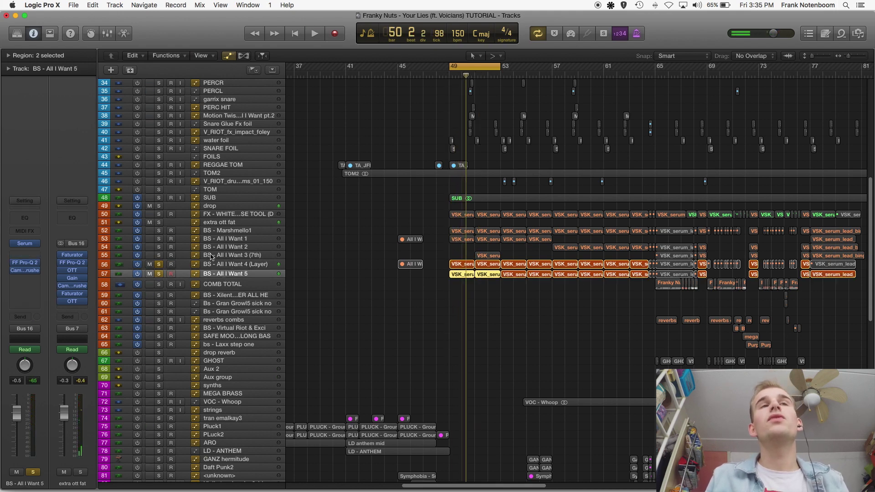
click(211, 257)
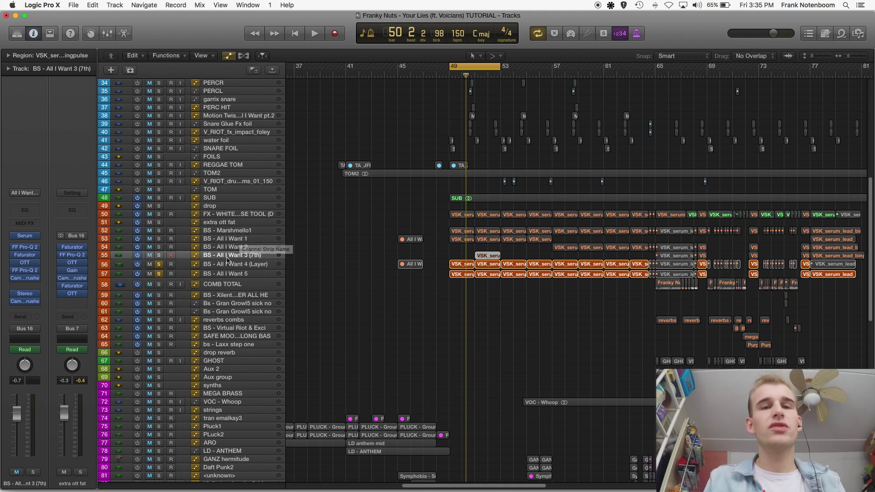
click(159, 255)
click(159, 247)
click(158, 239)
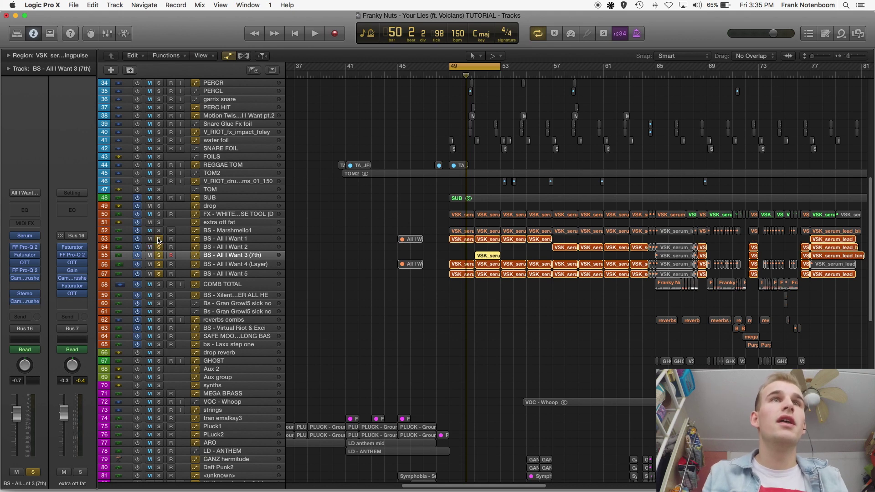
click(236, 240)
key(space)
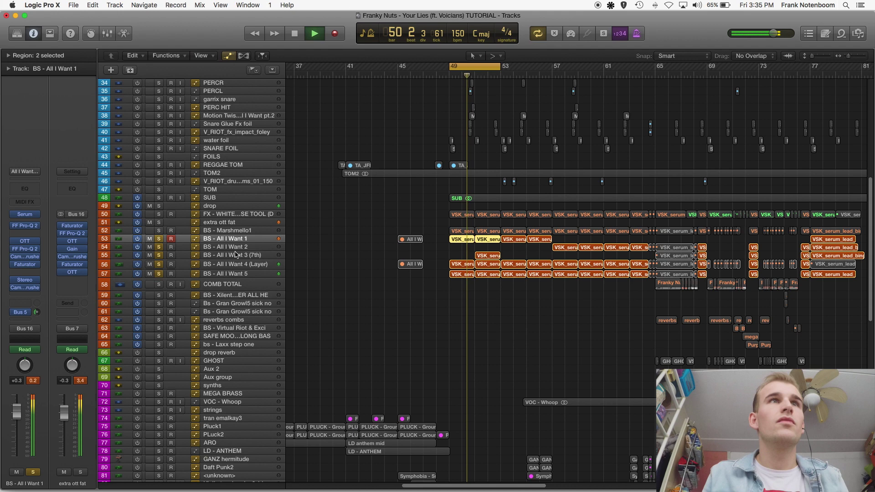
key(space)
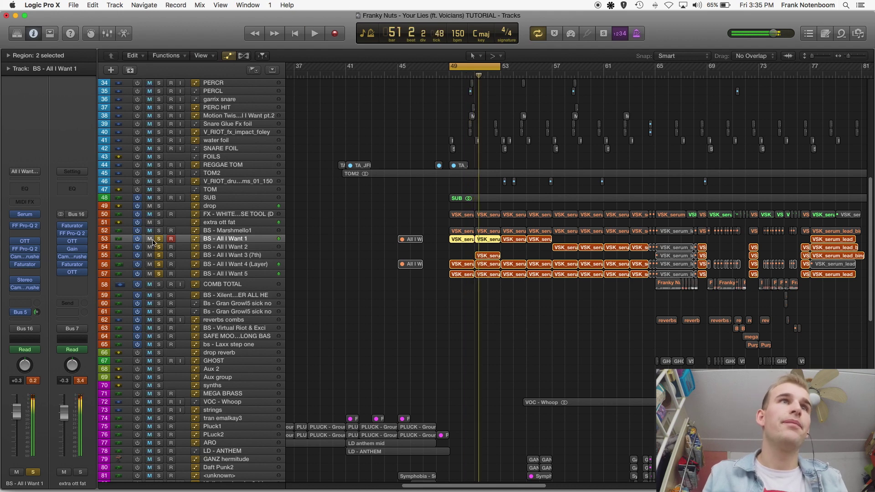
Step: Clear the solos on the All I Want tracks and solo BS - Marshmello1
click(158, 239)
click(158, 234)
click(158, 231)
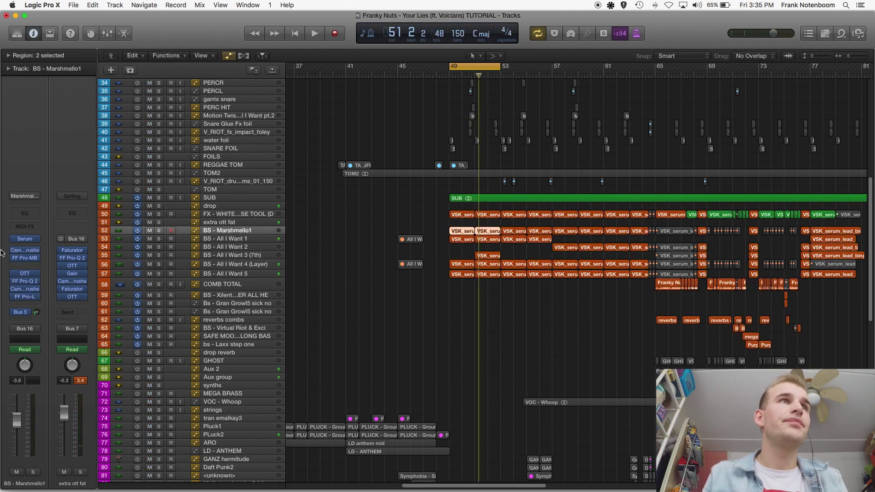
Step: Open the BS Sub Serum patch of BS - Marshmello1 and play it to show oscillator A's moving pulse
click(24, 238)
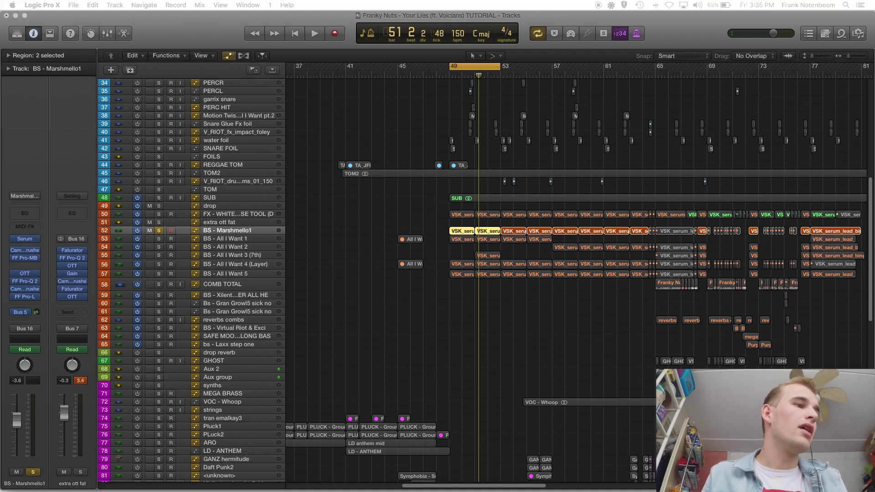
drag(800, 118, 515, 77)
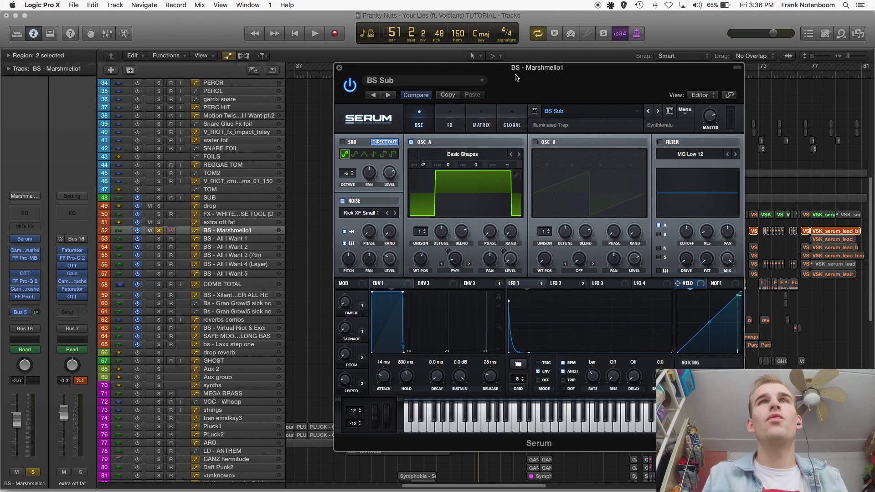
key(space)
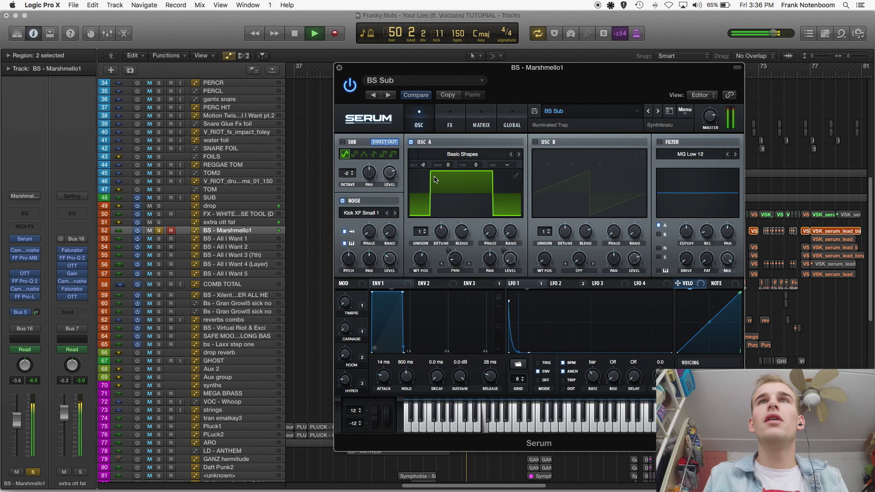
key(space)
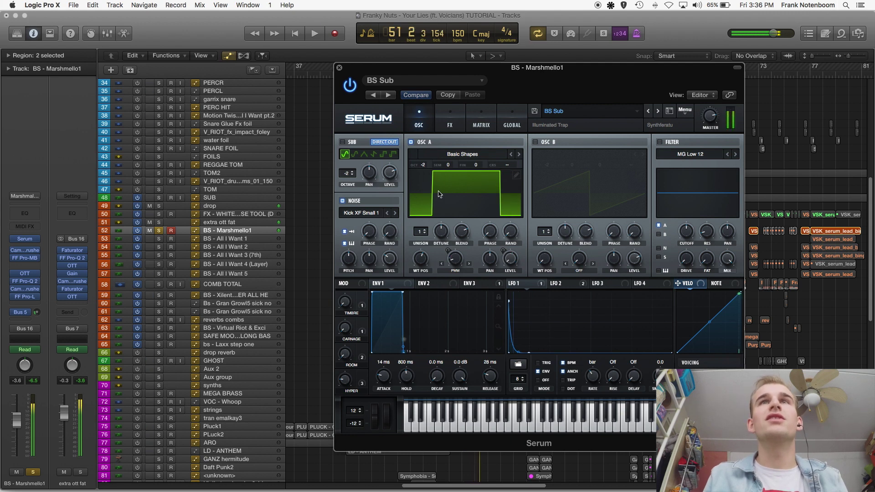
Step: Show the BS Sub patch's effects page, including the Hyper and Dimension mix amounts, distortion and compressor
click(445, 119)
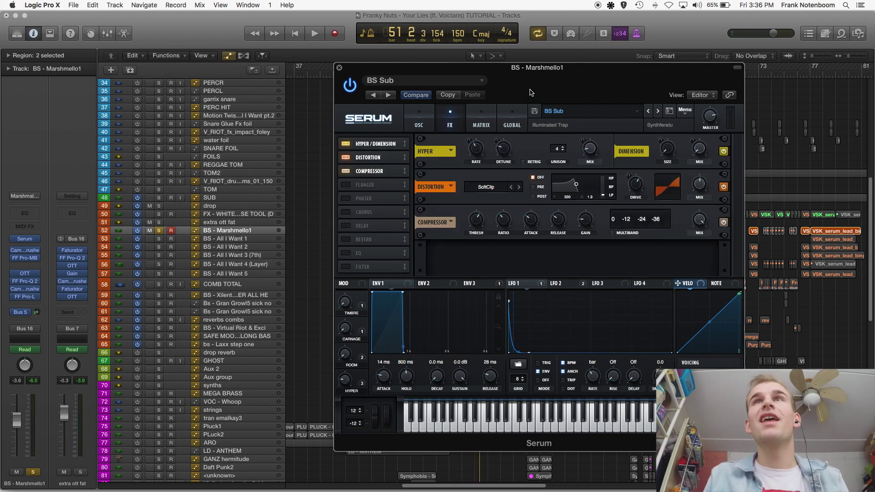
drag(530, 92, 485, 88)
click(363, 115)
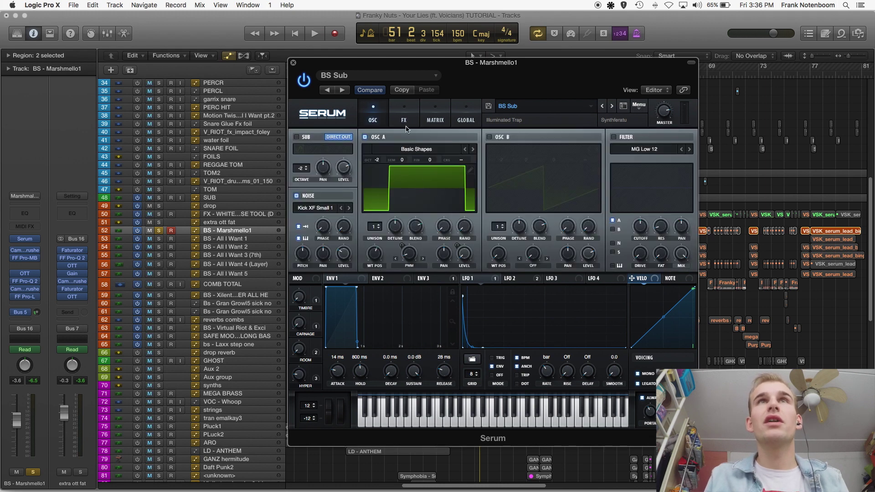
click(403, 113)
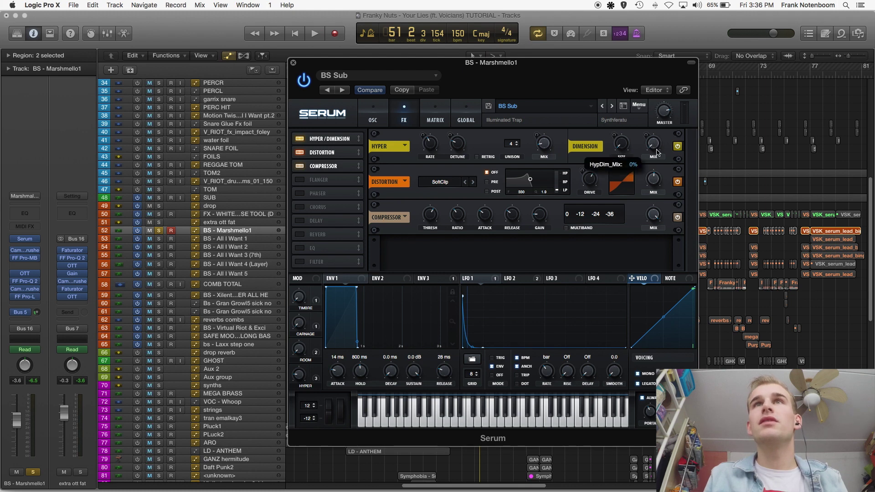
mouse_move(545, 146)
scroll(545, 147, down, 3)
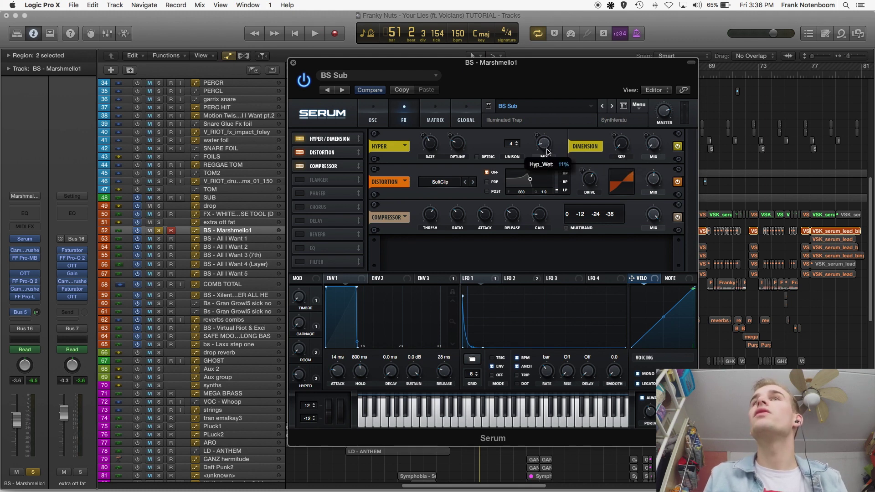
mouse_move(655, 149)
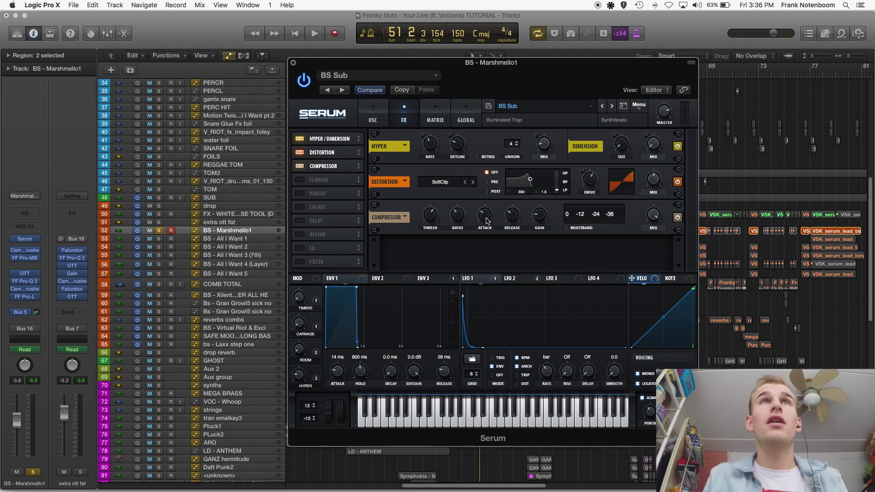
Step: Close the Serum patch and show the FF Pro-Q 2 equalizer curve on BS - Marshmello1
click(293, 62)
mouse_move(27, 253)
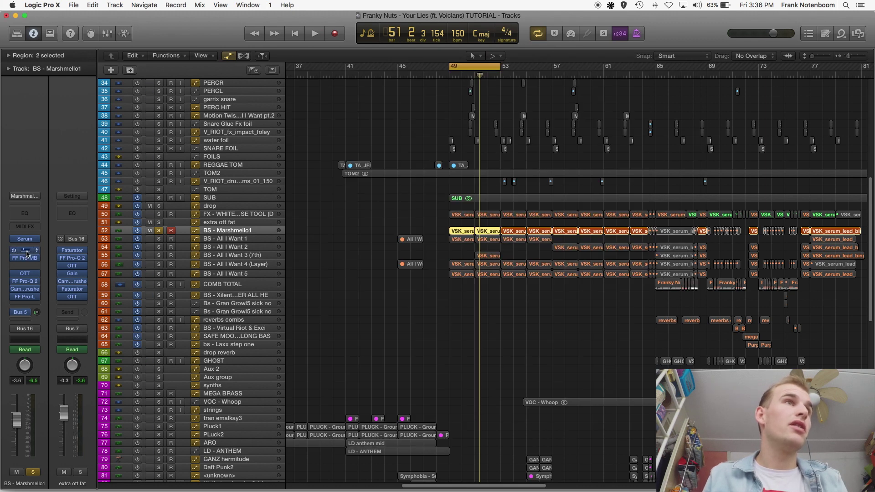
click(25, 282)
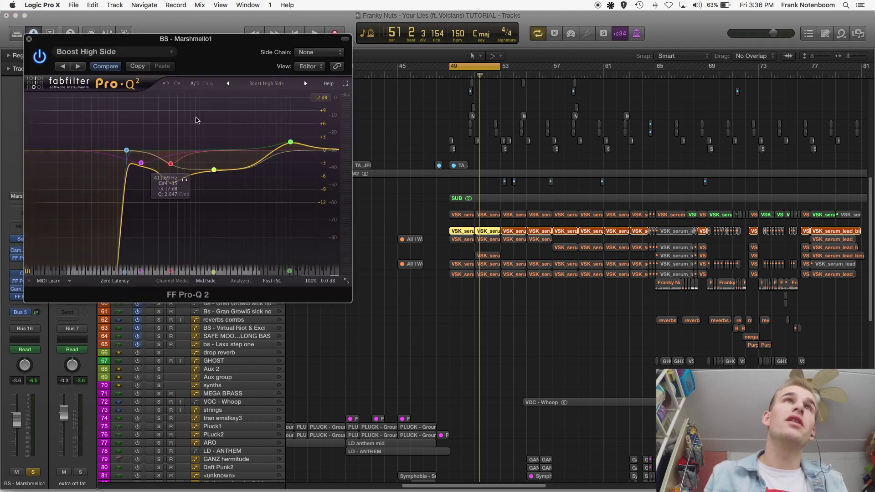
Step: Examine the low-cut and low-mid cut bands of the FF Pro-Q 2 curve on BS - Marshmello1, then close the equalizer
drag(194, 59, 445, 90)
mouse_move(454, 191)
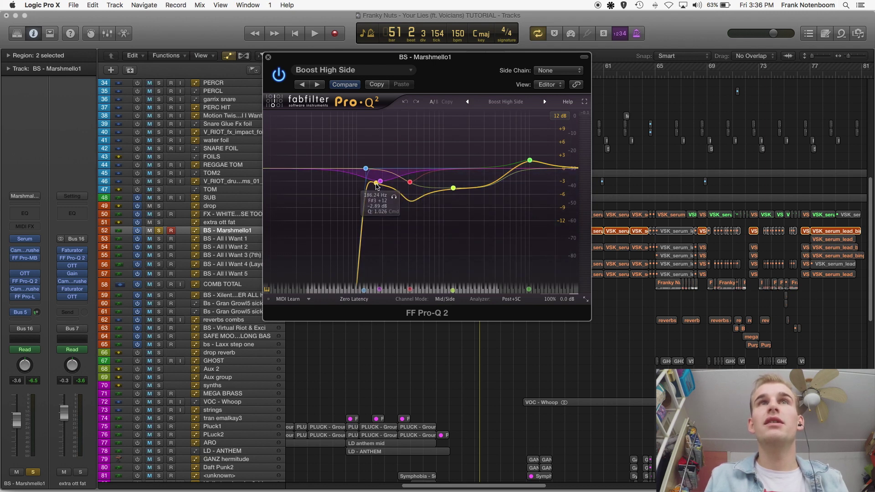
mouse_move(418, 181)
scroll(420, 181, down, 3)
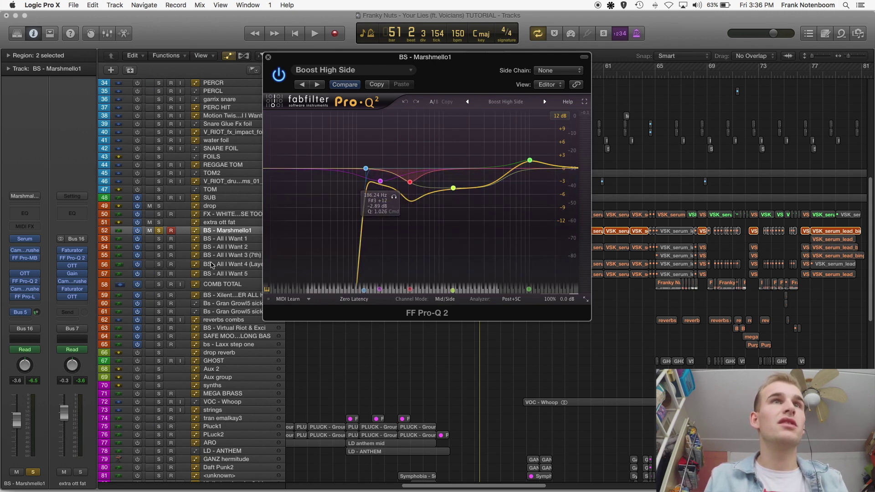
click(241, 267)
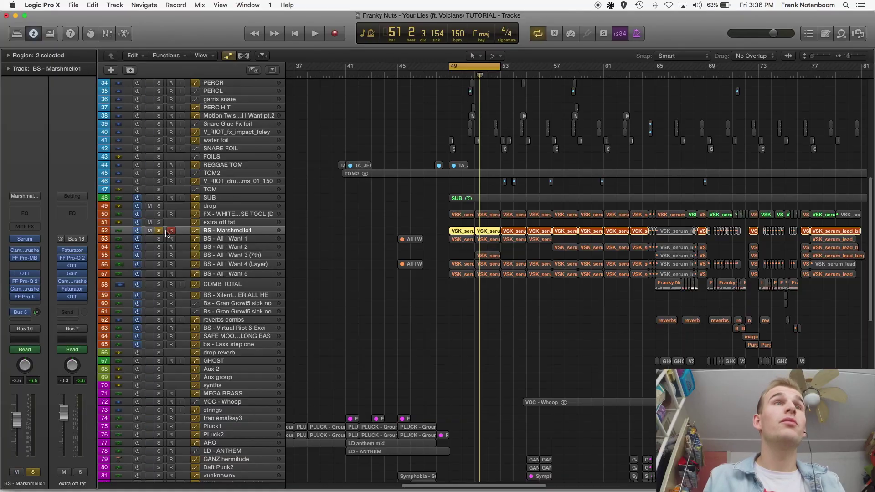
Step: Solo only the FX - WHITE NOISE TOOL track and open its Serum patch
click(157, 215)
click(158, 214)
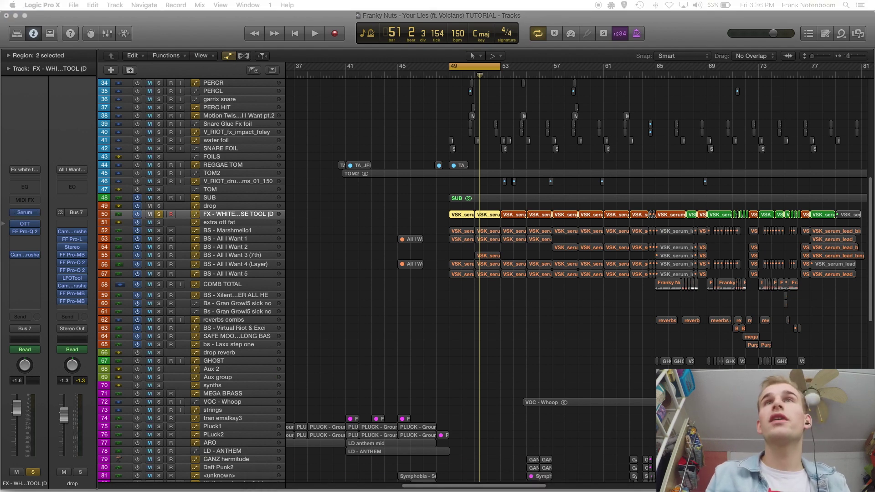
click(24, 212)
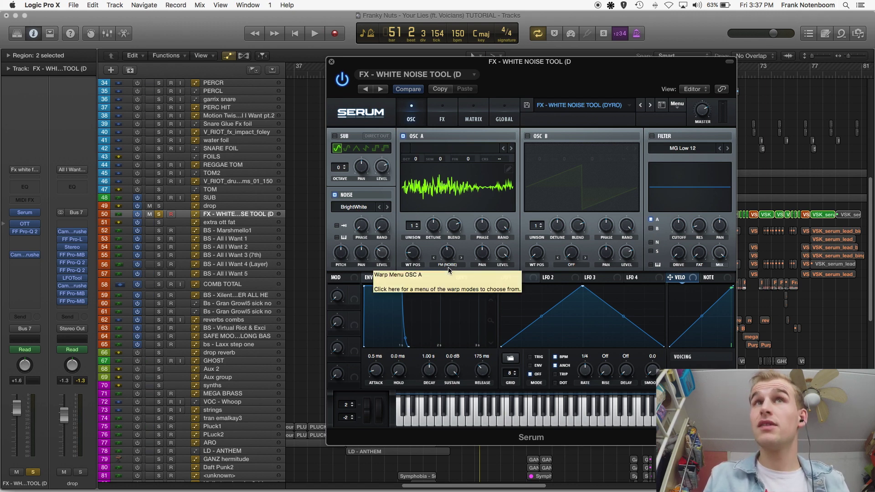
Step: Show oscillator A's noise wavetable in 3D and 2D, play the white noise patch, and close Serum
click(458, 188)
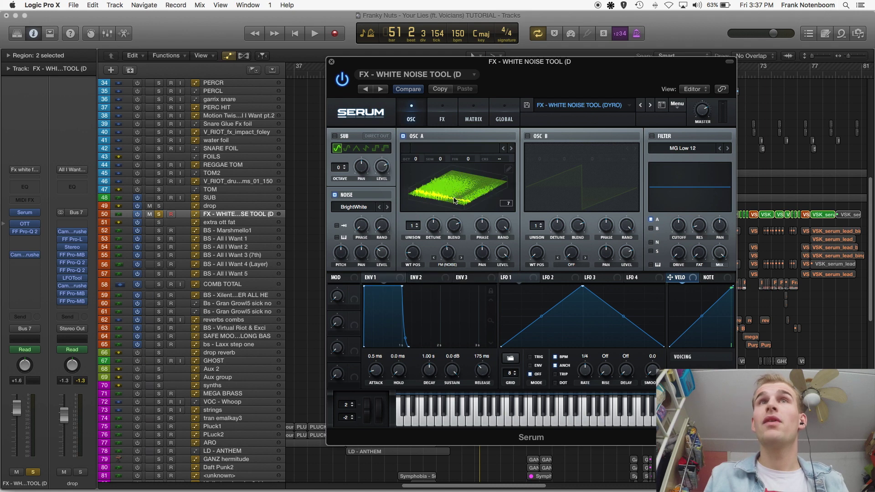
click(454, 200)
click(415, 191)
click(471, 194)
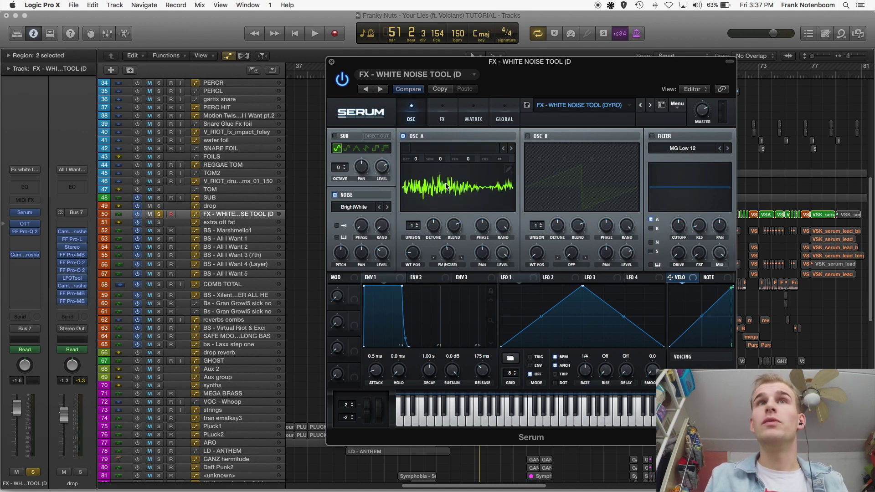
key(space)
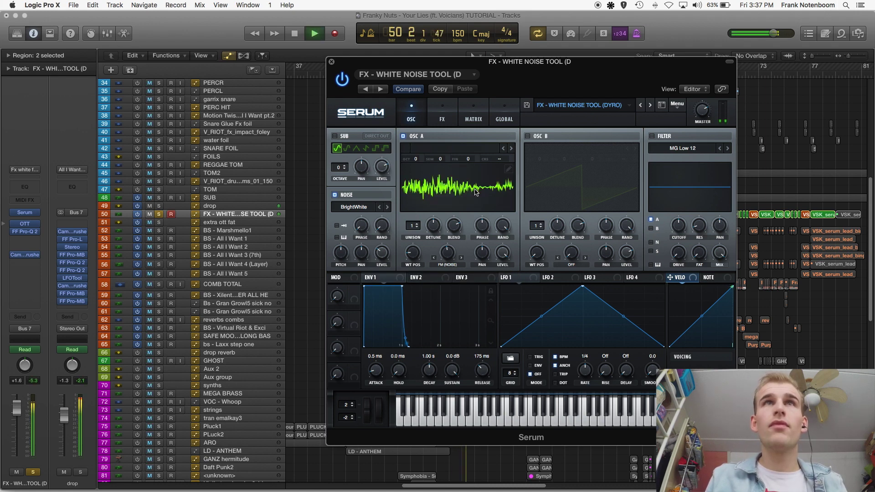
key(space)
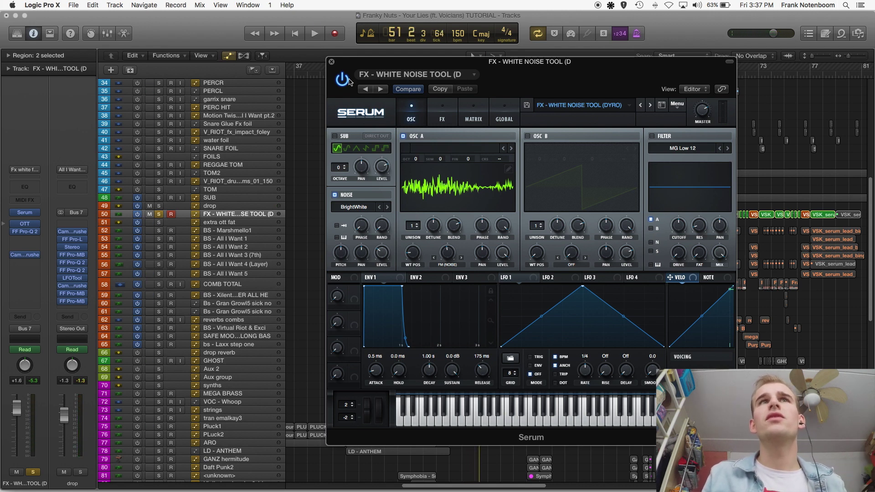
click(331, 62)
Step: Solo the SUB track together with the white noise track, play both, and clear the solos
click(217, 200)
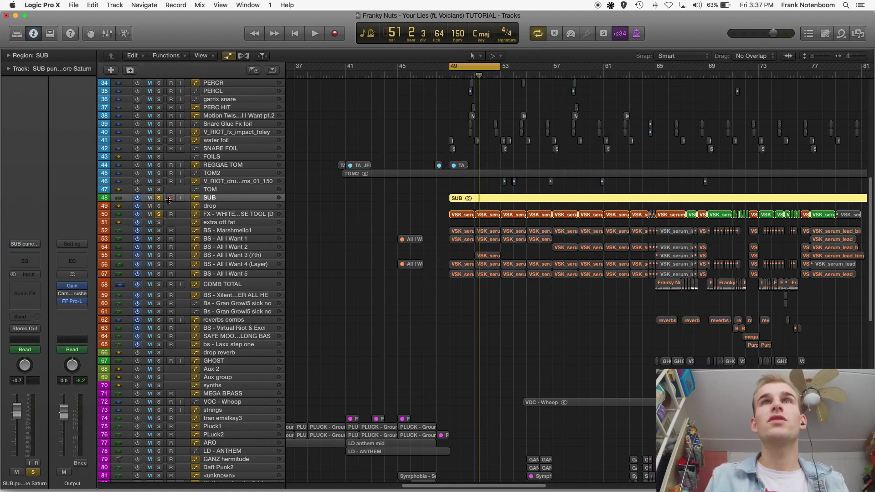
key(space)
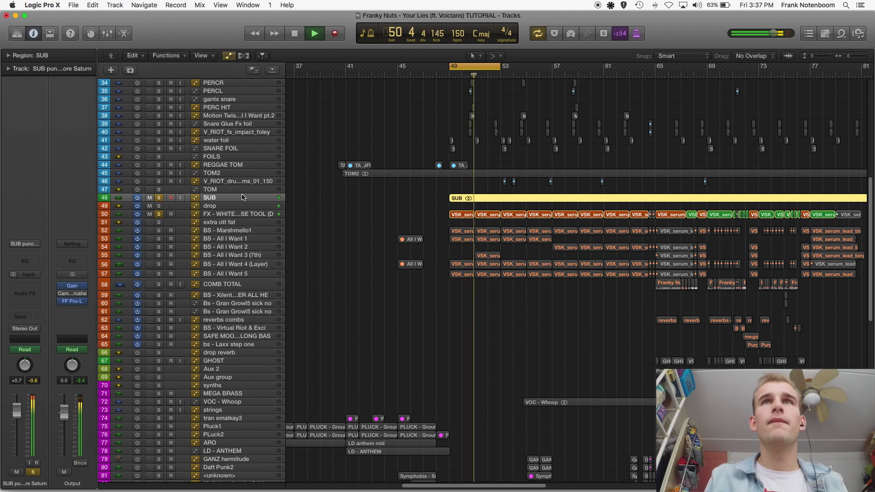
key(space)
click(236, 214)
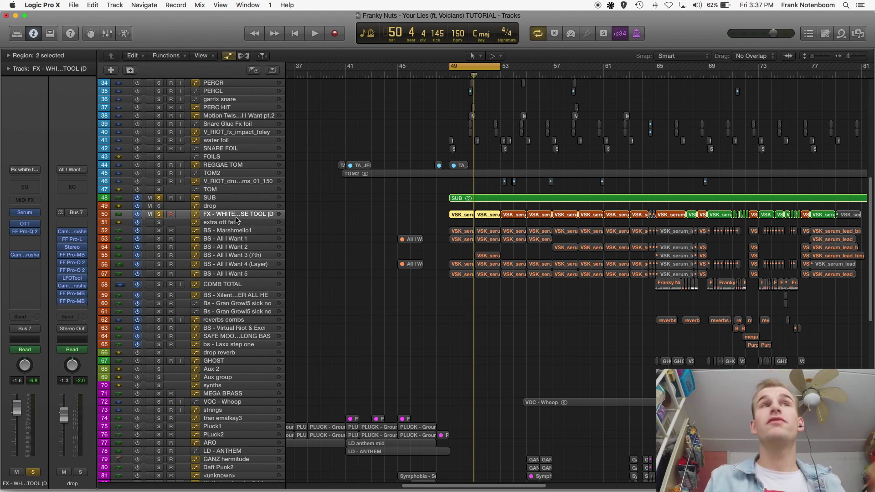
click(160, 199)
Step: Point out the drop layers one by one, from BS - Marshmello1 and the All I Want tracks to SUB and BS - Xilent
click(238, 232)
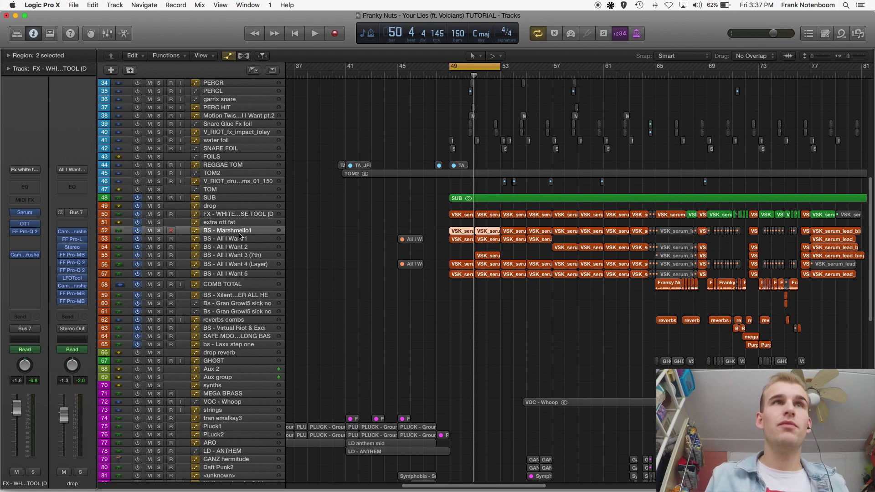
click(248, 240)
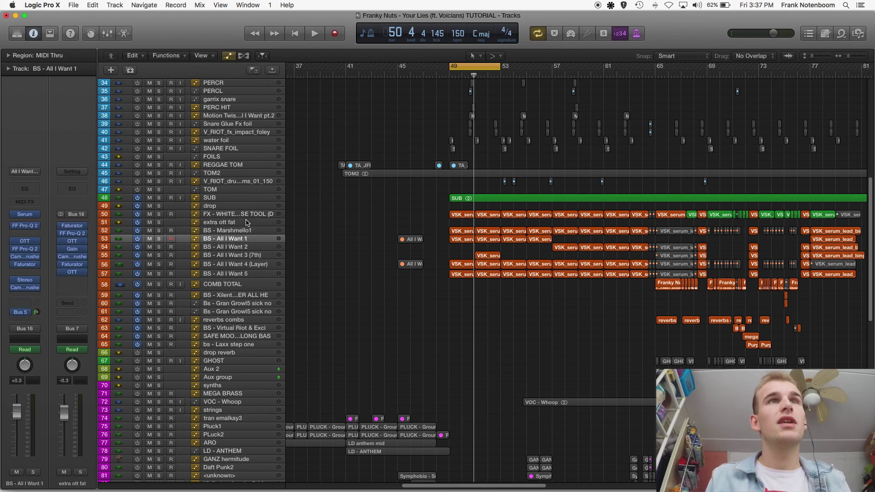
click(250, 223)
scroll(252, 247, down, 1)
click(254, 263)
click(235, 273)
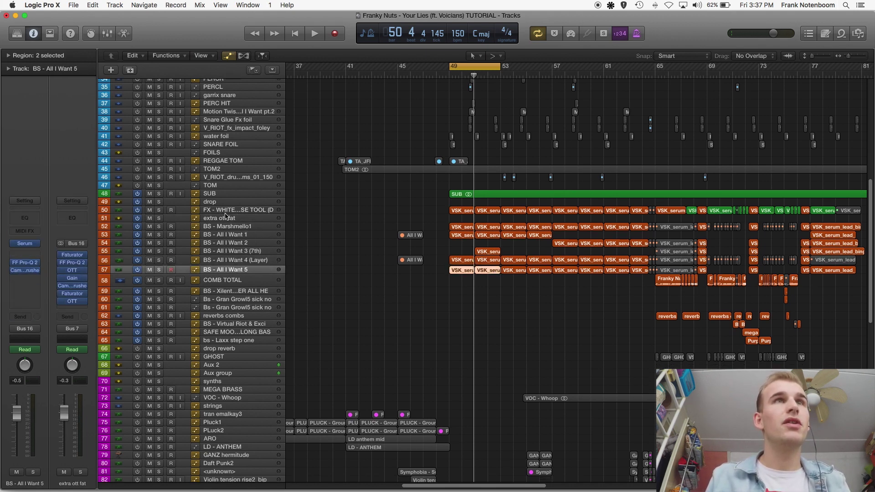
click(233, 195)
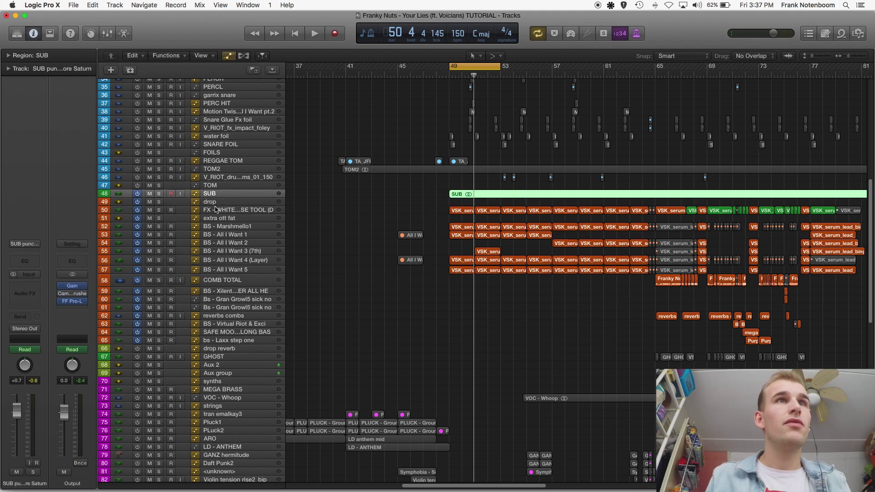
click(229, 290)
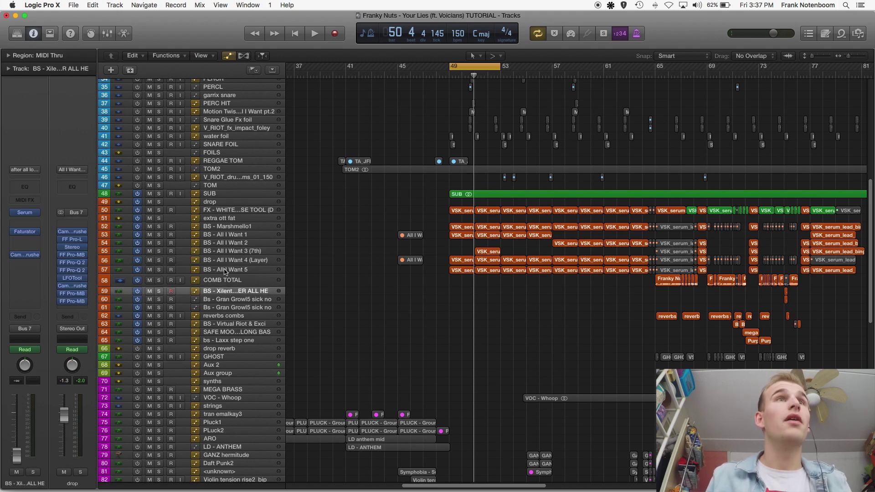
Step: Select the tracks from SUB through BS - All I Want 5, solo them together, and play the drop from bar 49
click(226, 271)
shift+click(190, 194)
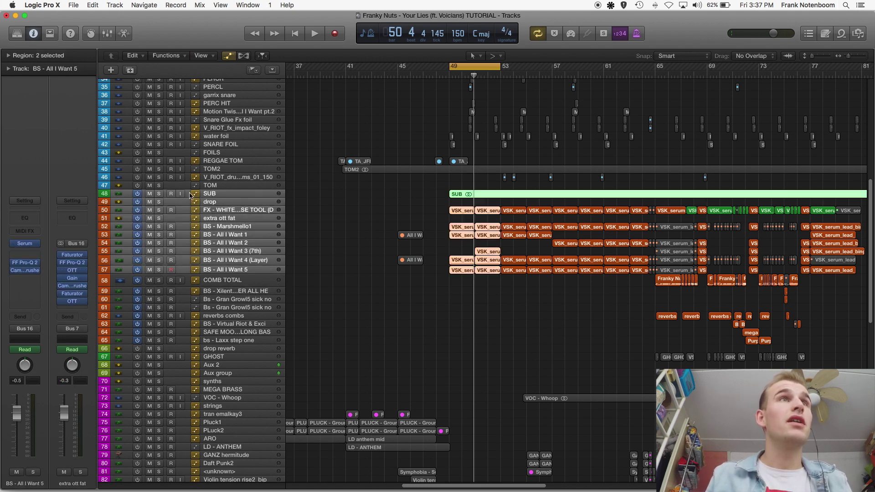
click(160, 194)
key(space)
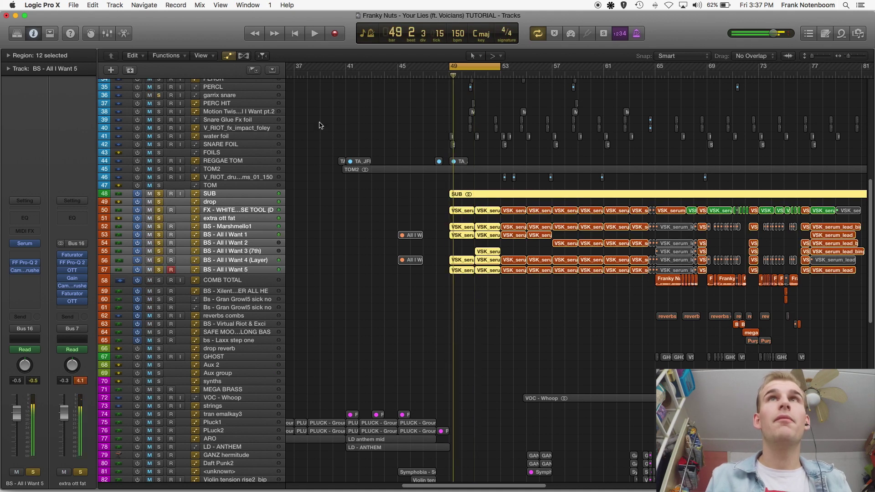
key(space)
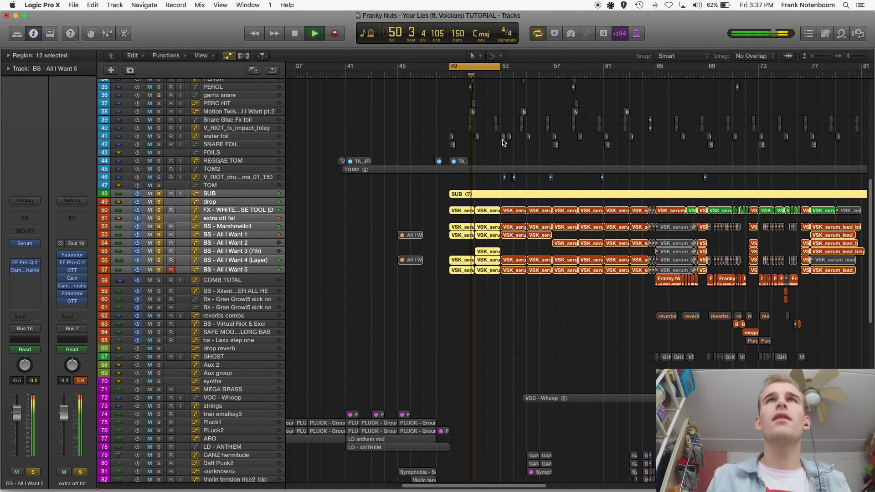
Step: Stop playback, turn off cycle mode, and clear the solos on the drop tracks
key(space)
key(c)
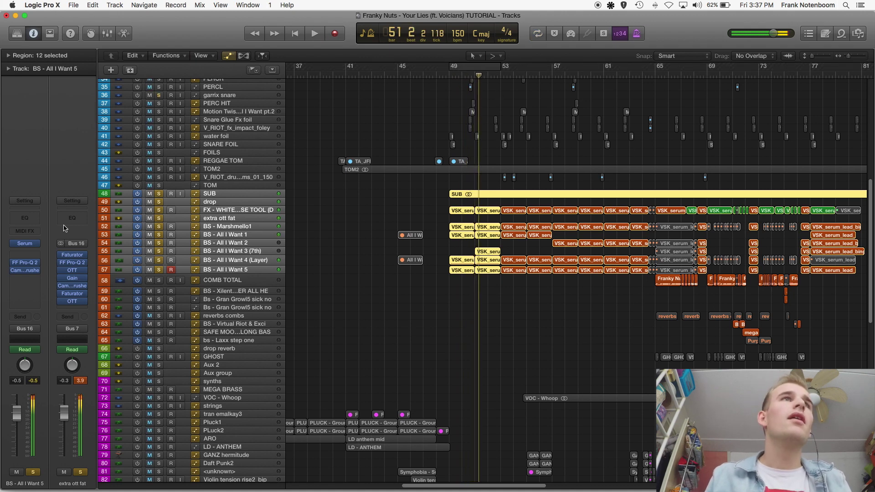
alt+click(159, 194)
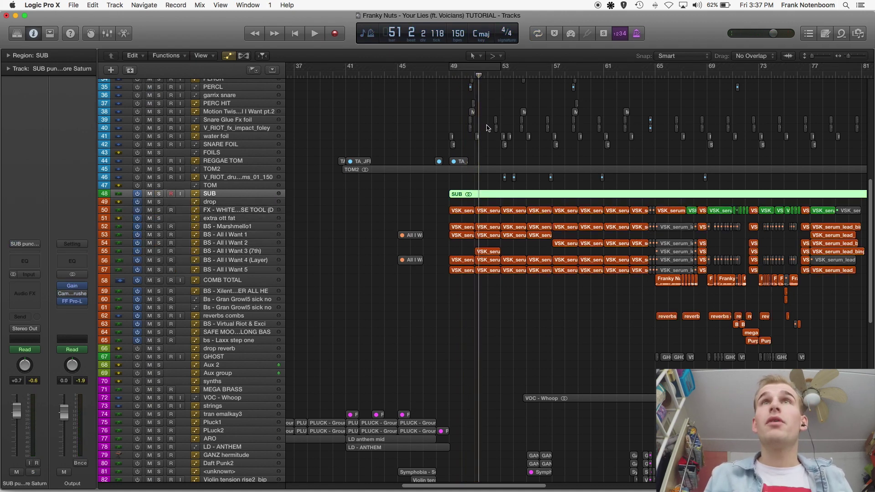
Step: Move the playhead to bar 65 and solo the COMB TOTAL track
drag(476, 74, 402, 75)
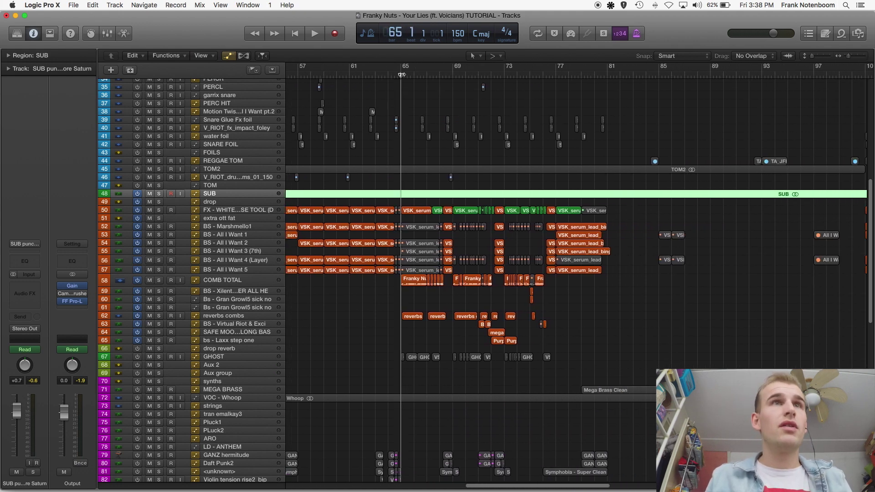
click(220, 282)
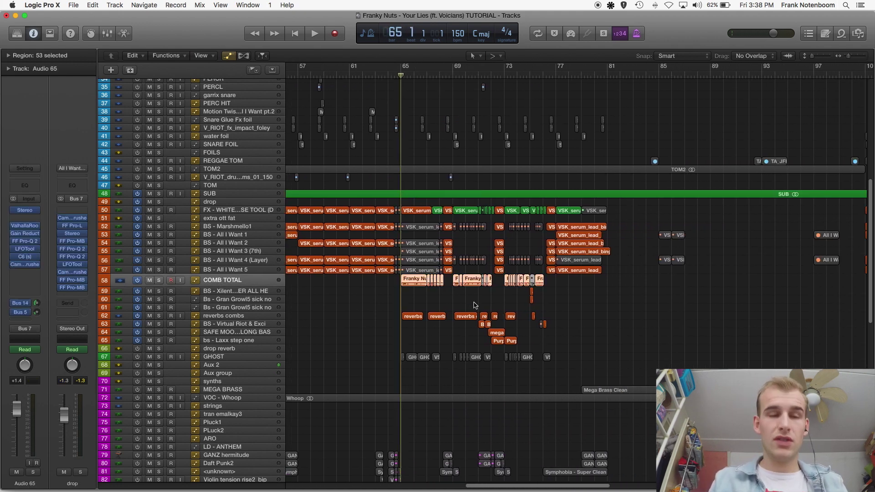
key(s)
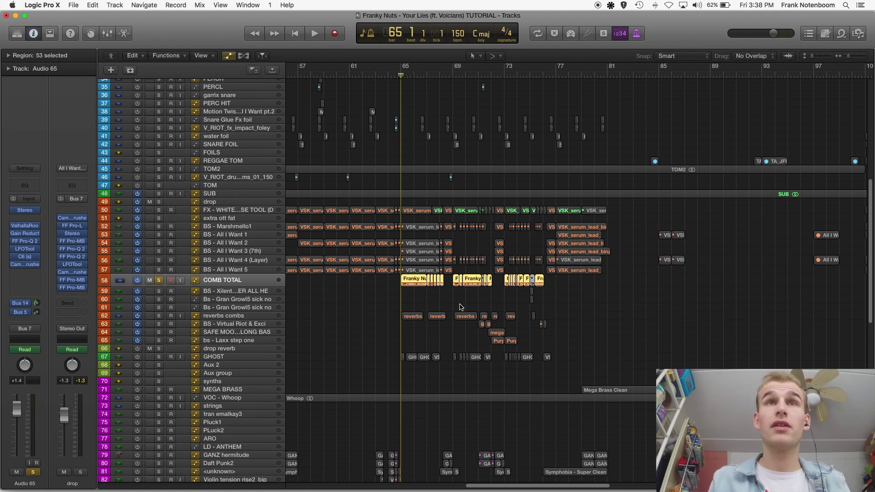
Step: Show the track automation and play the soloed COMB TOTAL audio from bar 65, returning the playhead to the start
key(super+Right)
key(super+Right)
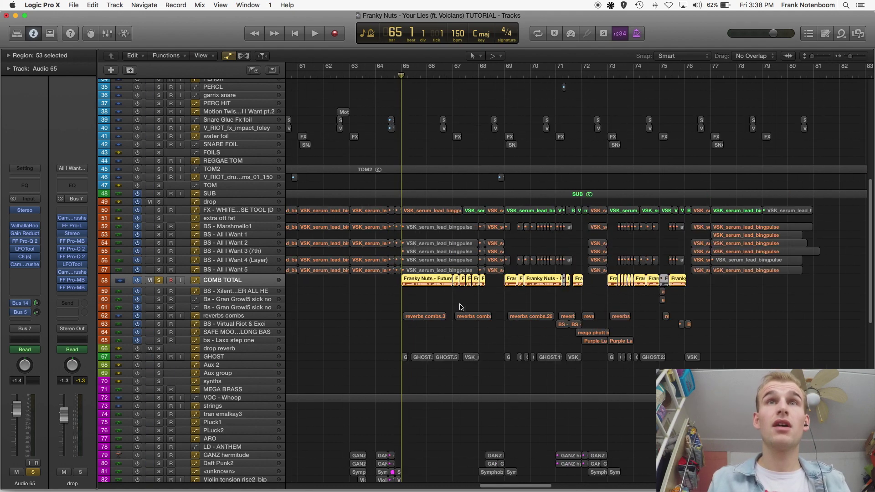
key(super+Right)
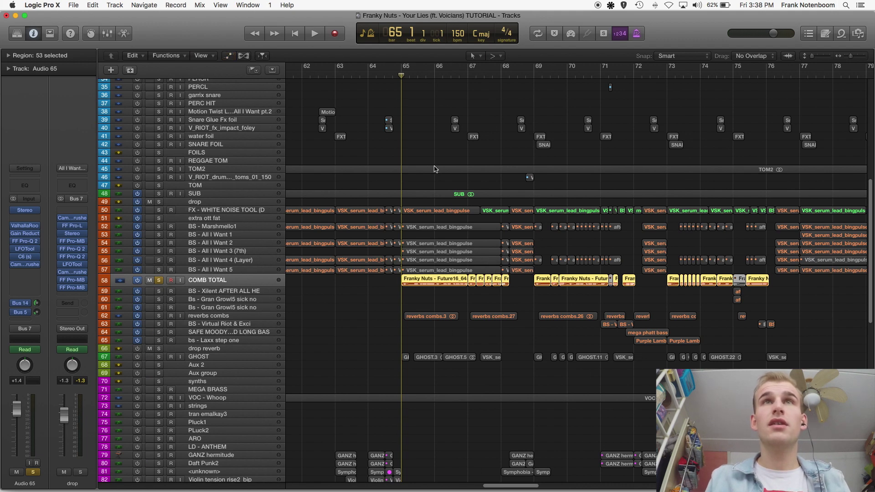
key(super+Up)
key(a)
key(space)
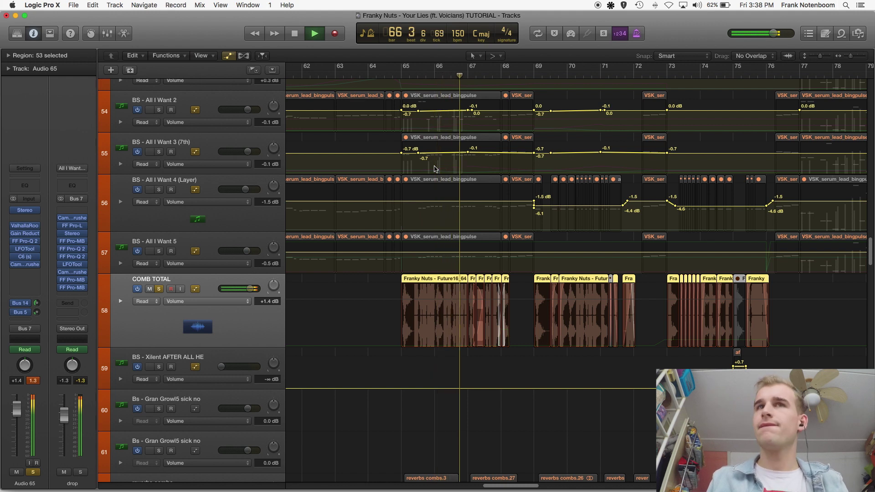
key(space)
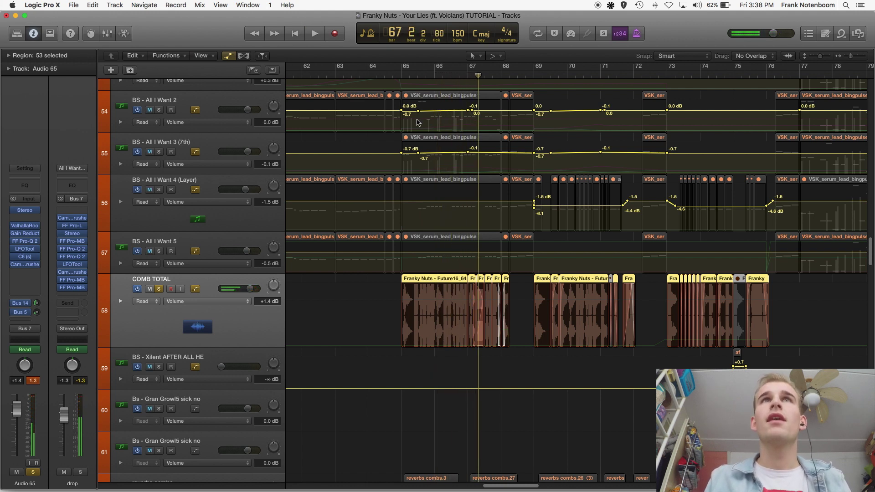
key(shift+space)
Step: Pick out the individual chopped COMB TOTAL regions between bars 65 and 68, and place the playhead just after bar 67
click(491, 356)
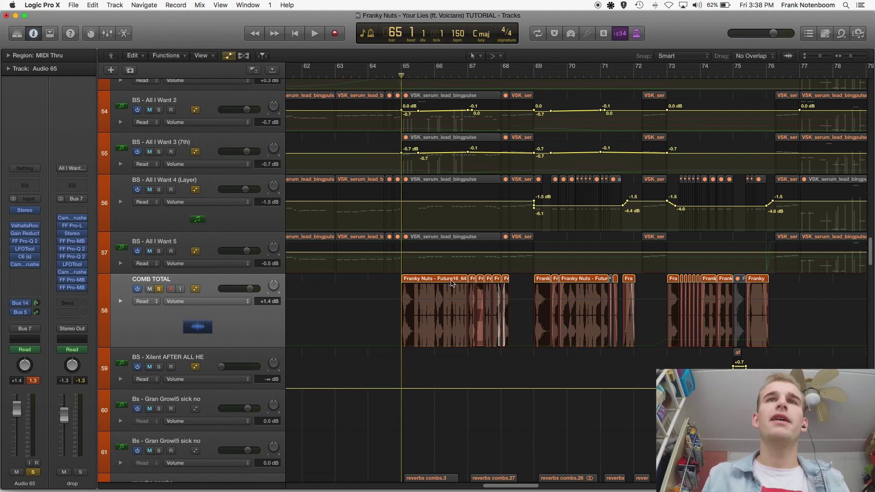
click(453, 284)
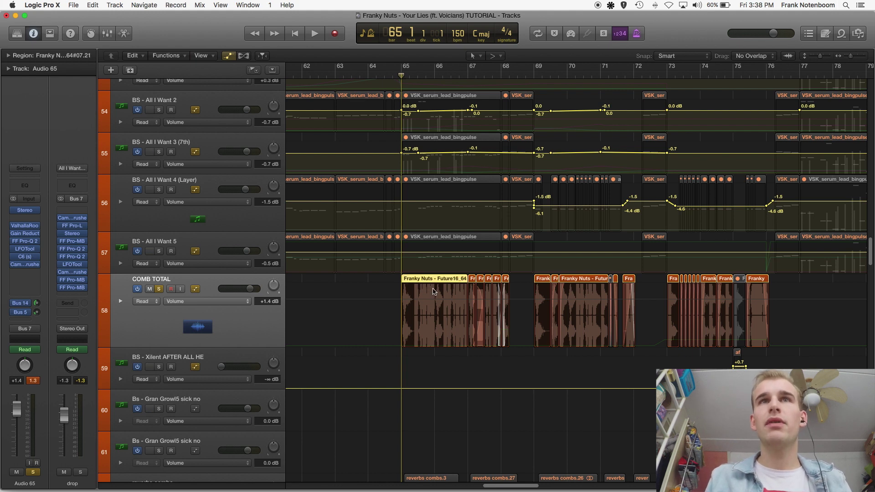
click(473, 279)
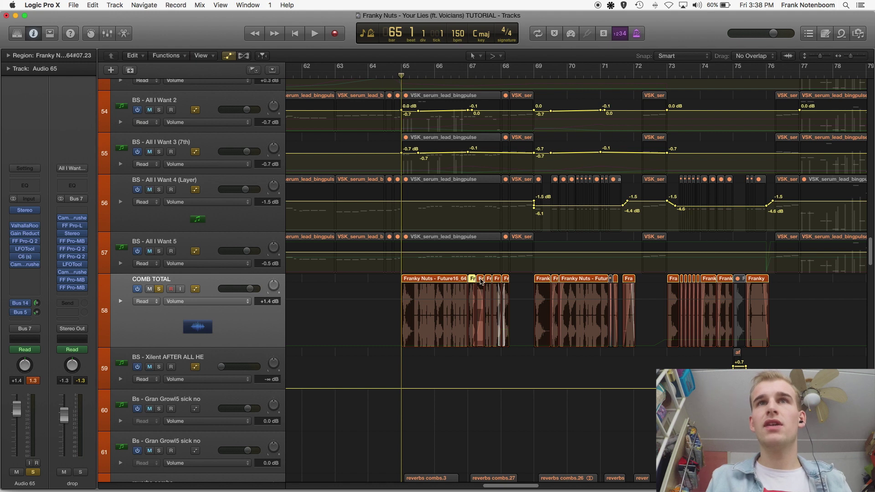
click(497, 279)
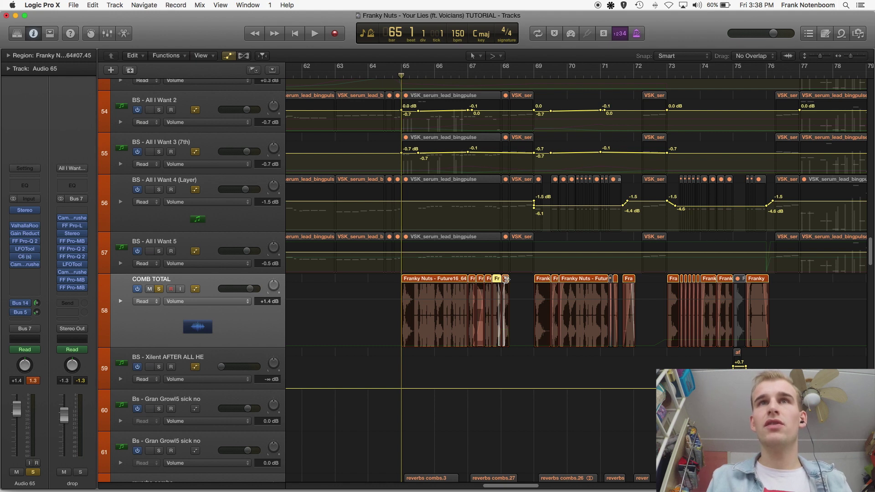
click(506, 280)
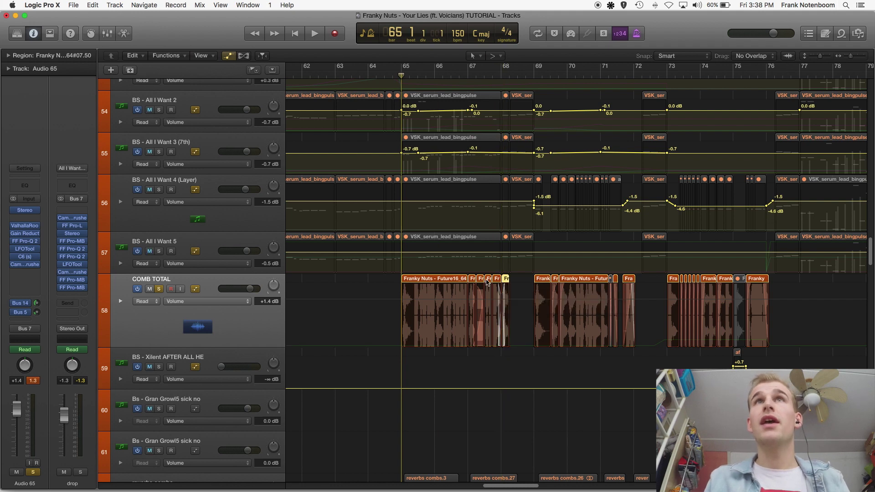
click(478, 77)
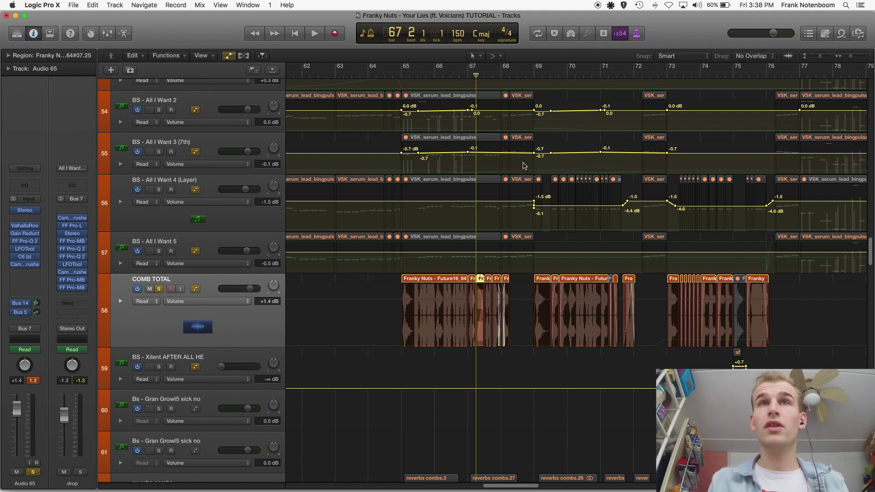
Step: Inspect the chopped COMB TOTAL regions after bar 67 and play the soloed audio from bar 67
key(super+Right)
key(super+Right)
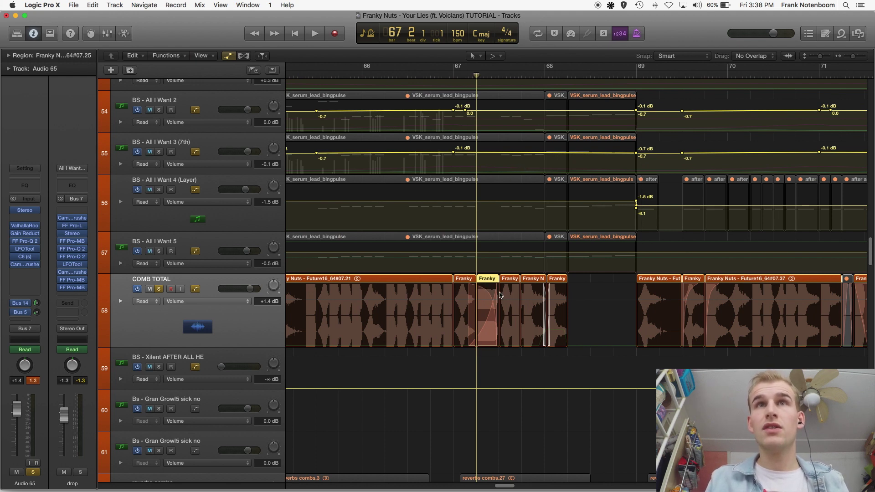
click(469, 281)
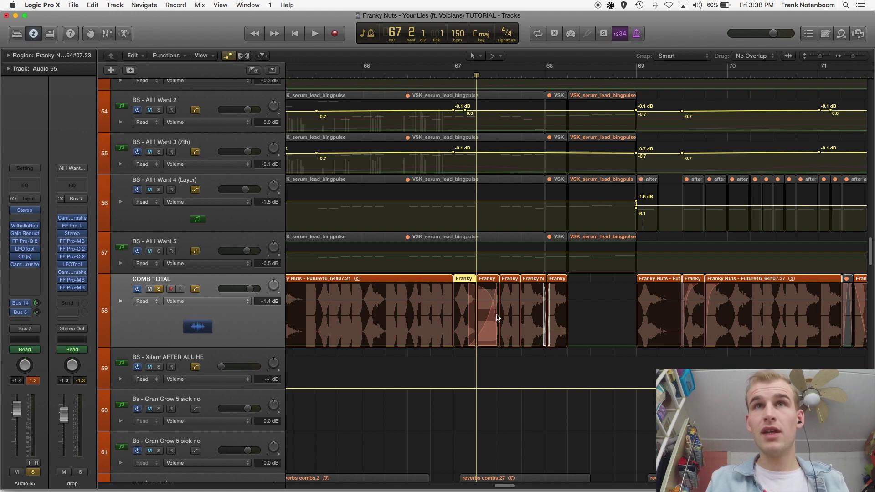
click(491, 281)
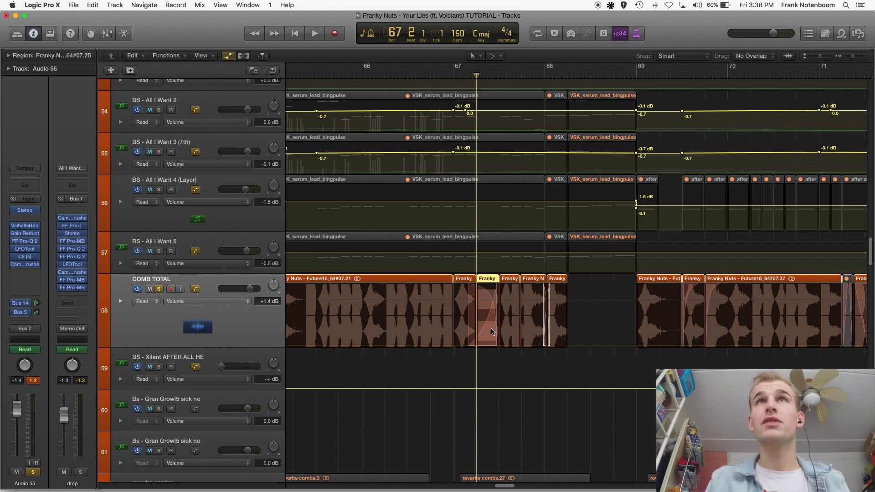
click(455, 83)
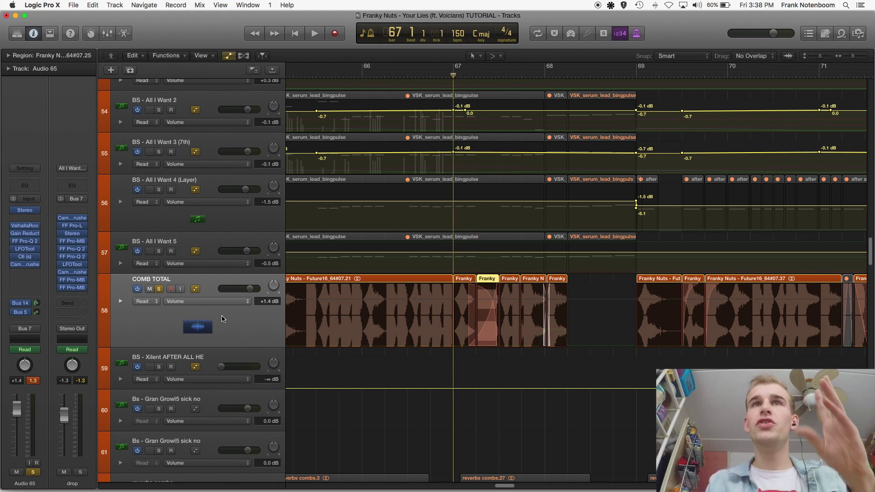
key(space)
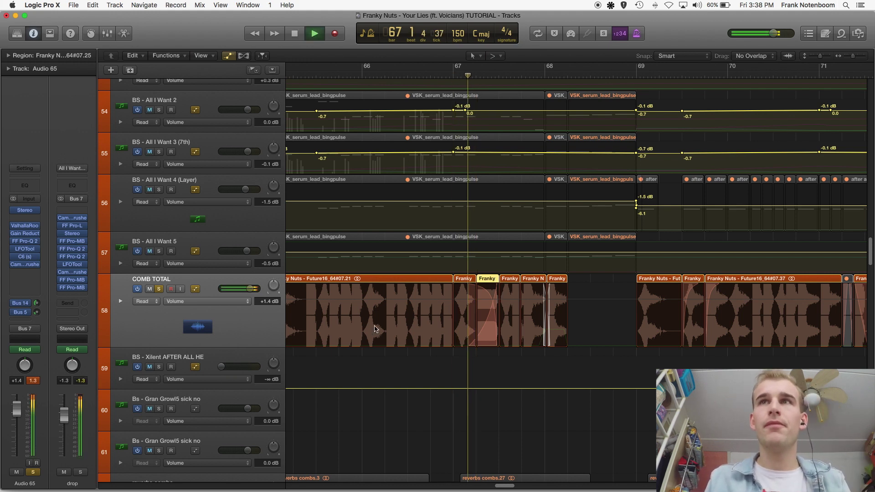
key(space)
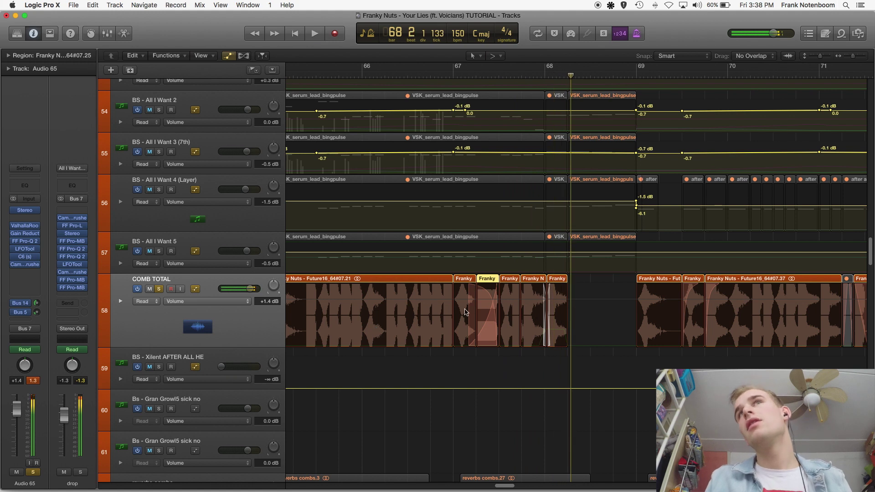
Step: Place the playhead at beat 3 of bar 69, select the short COMB TOTAL region there, and play it briefly
drag(623, 77, 371, 152)
click(387, 281)
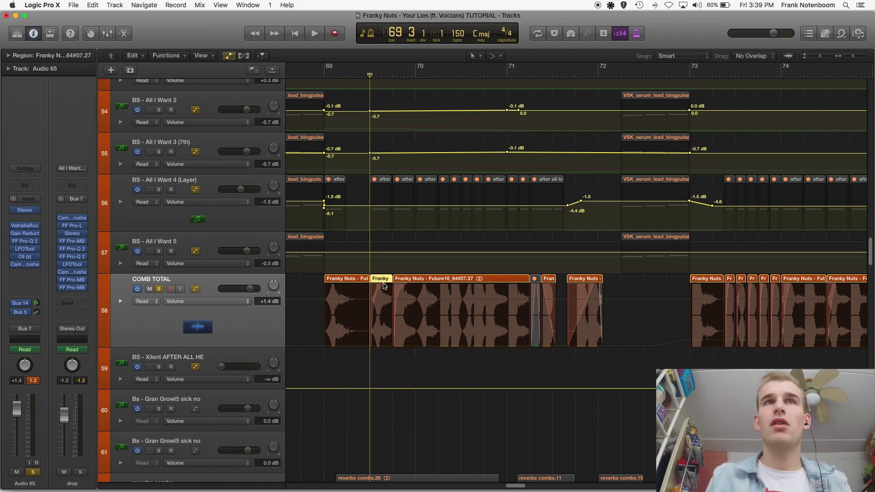
key(space)
key(space)
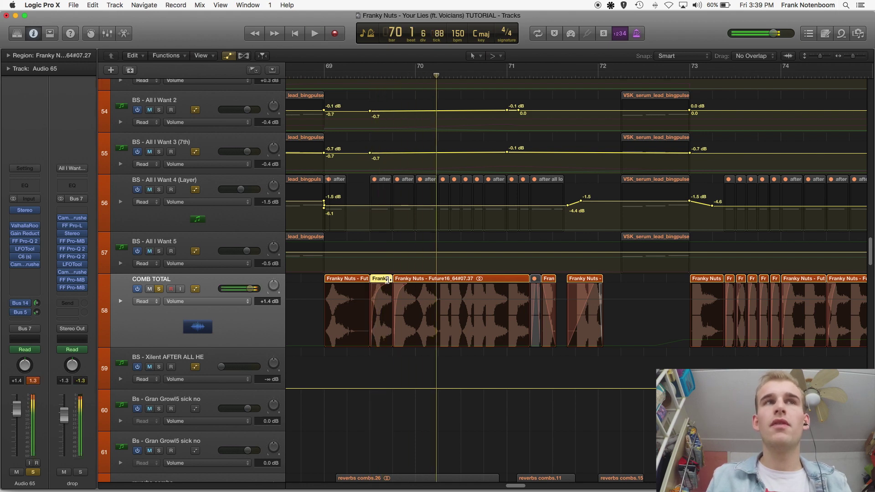
Step: Clear the COMB TOTAL solo, move the playhead to the start of bar 72, and select the BS - All I Want 3 (7th) track
click(820, 56)
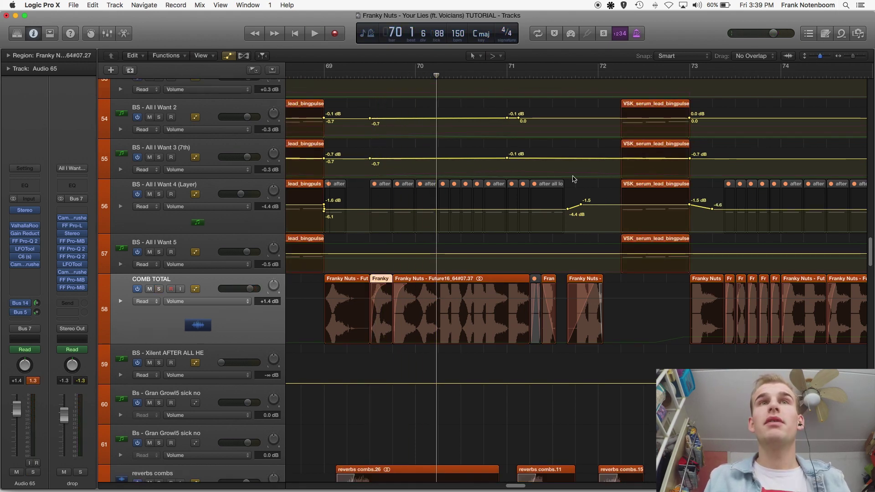
key(super+Up)
click(478, 296)
mouse_move(430, 77)
mouse_down()
mouse_move(862, 76)
mouse_move(447, 76)
mouse_up()
click(244, 256)
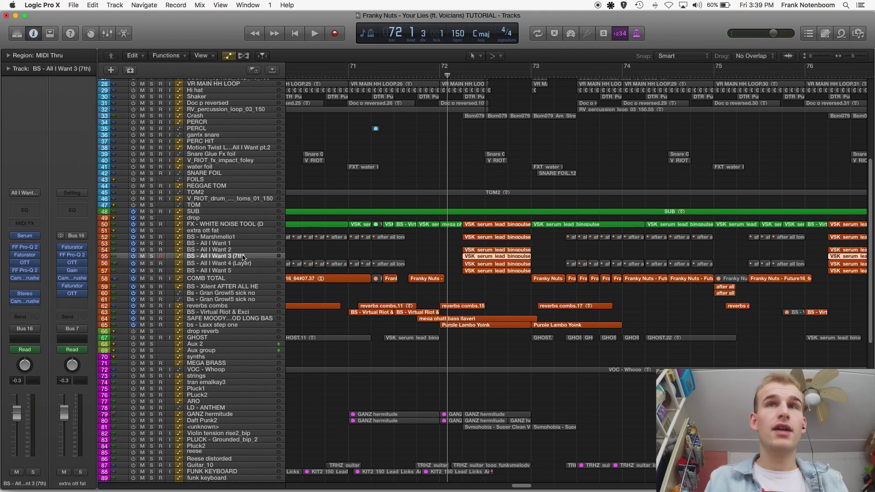
Step: Show the track automation, set a cycle range from bar 72 to just past bar 73, and solo BS - All I Want 3 (7th)
key(a)
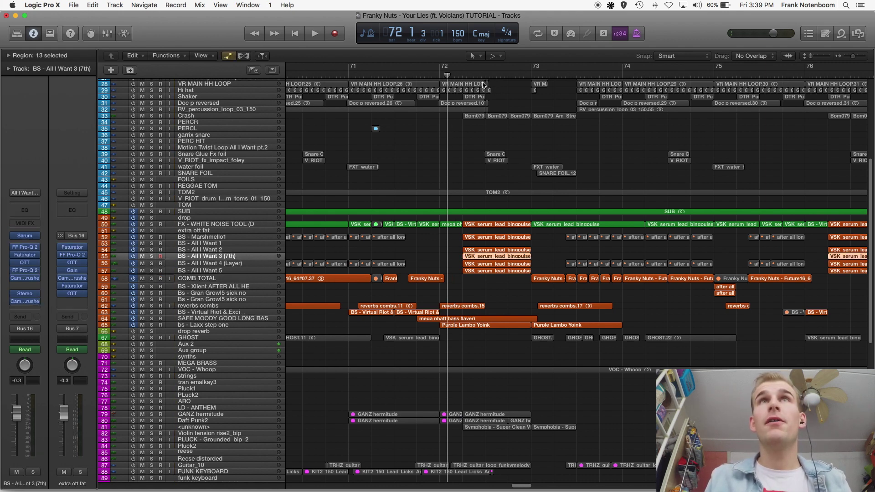
key(z)
drag(444, 69, 553, 78)
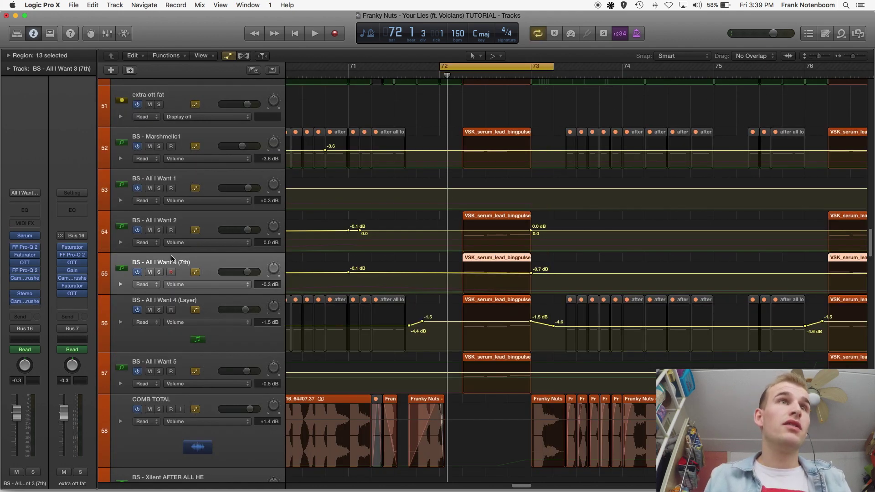
click(159, 273)
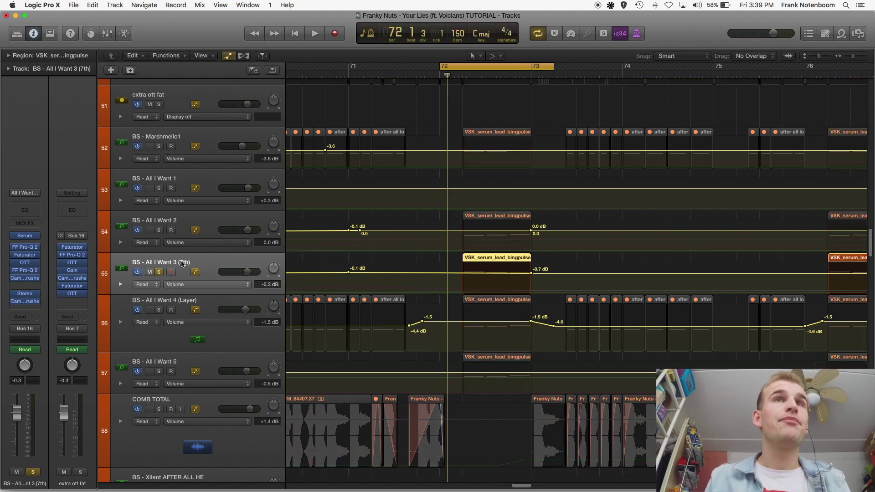
Step: Shift the cycle range to the VSK_serum_lead_bingpulse region after bar 72 and play that region on the soloed BS - All I Want 3 (7th) track
drag(462, 64, 569, 76)
click(503, 122)
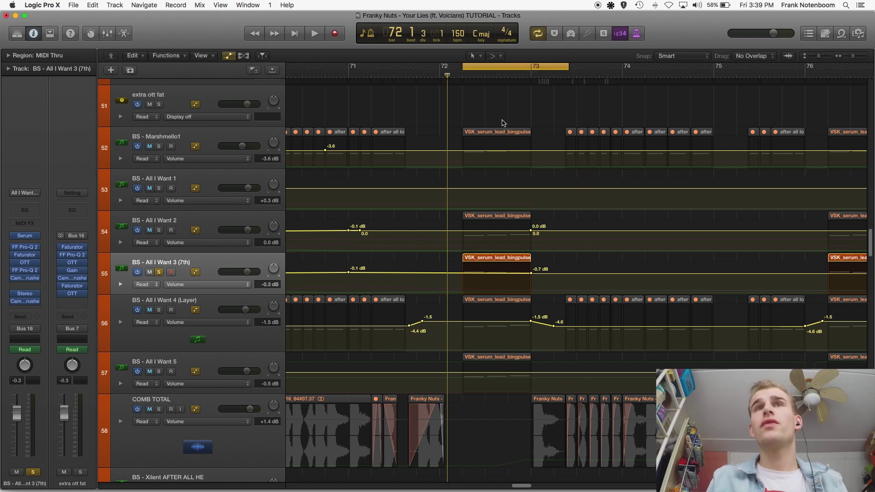
click(499, 256)
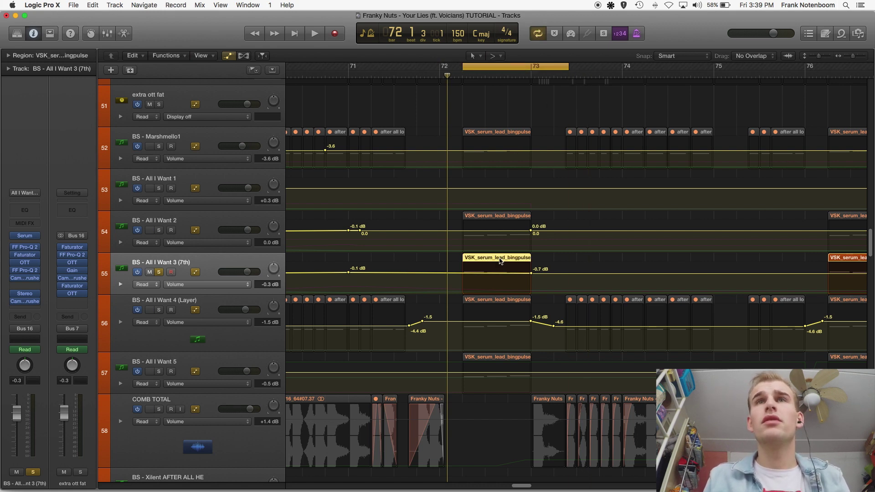
key(space)
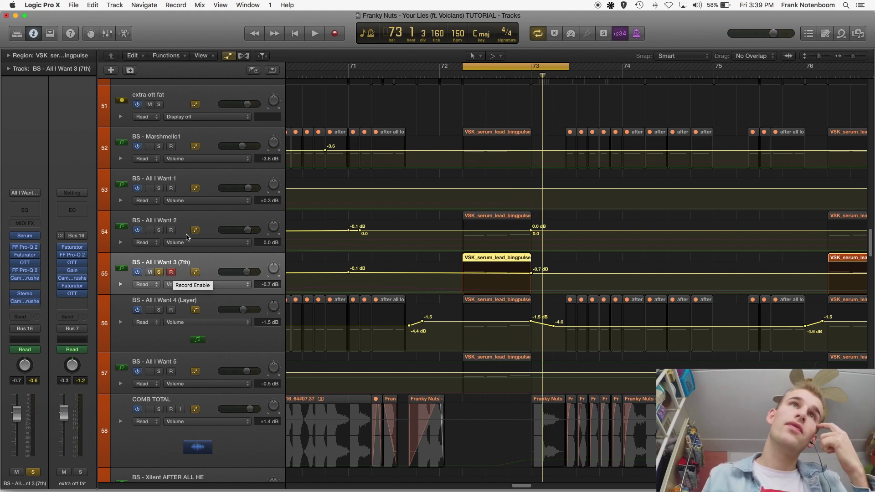
Step: Go through the All I Want 1 to 5 tracks and solo All I Want 2 and All I Want 1 alongside All I Want 3 (7th)
click(184, 180)
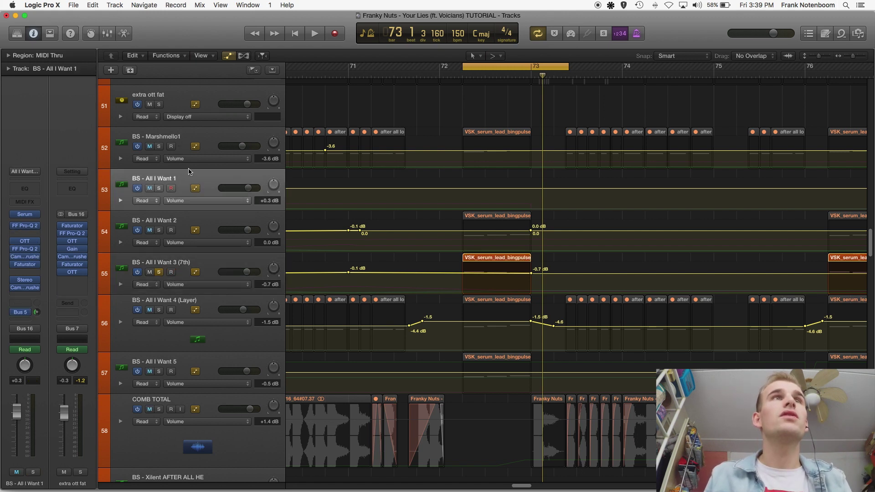
click(174, 213)
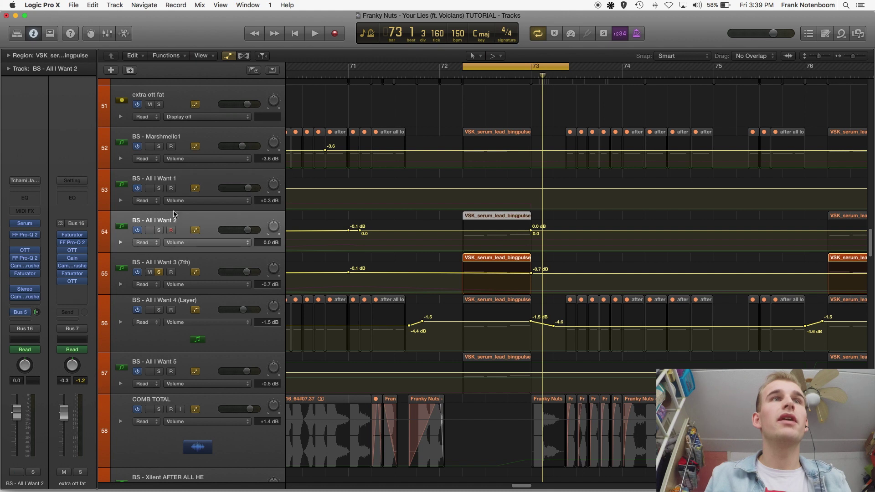
click(186, 303)
click(181, 360)
click(190, 264)
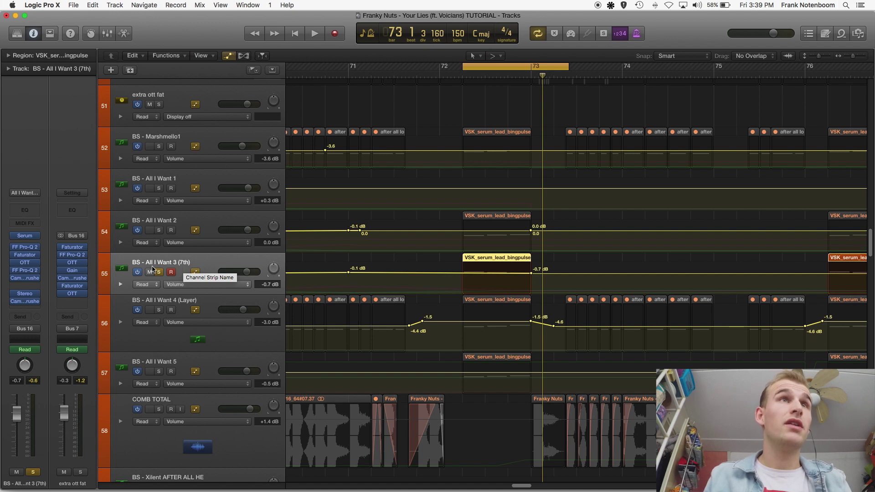
click(159, 230)
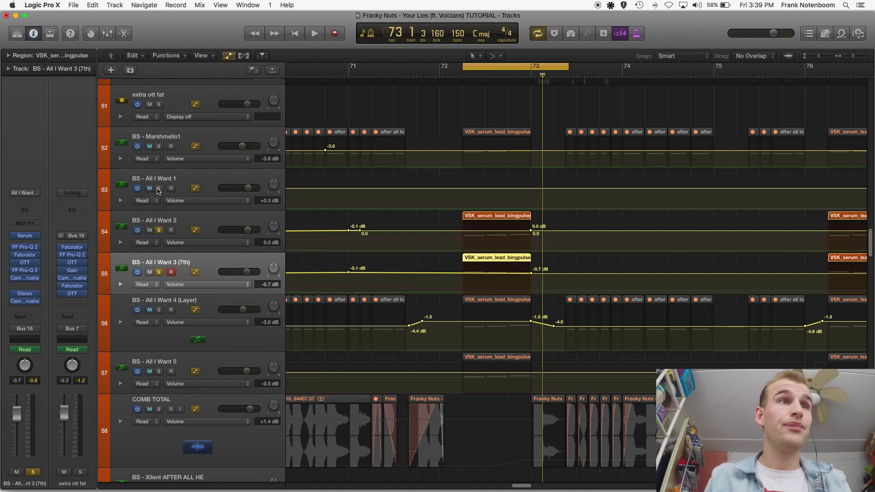
click(158, 188)
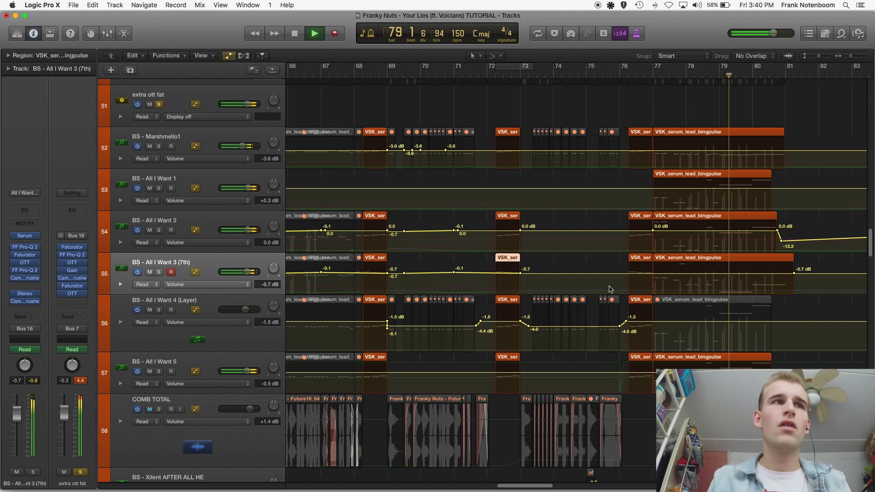
Step: Stop playback, clear the extra ott fat solo, and place the playhead at bar 77
key(Return)
click(80, 473)
click(653, 78)
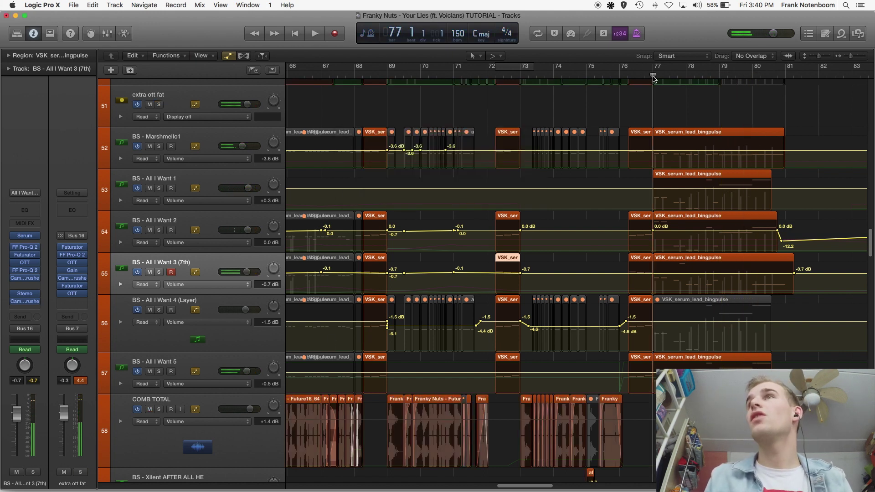
Step: Show the arrangement with compact track rows and move the playhead to bar 101 at the start of the second drop
drag(653, 77, 441, 78)
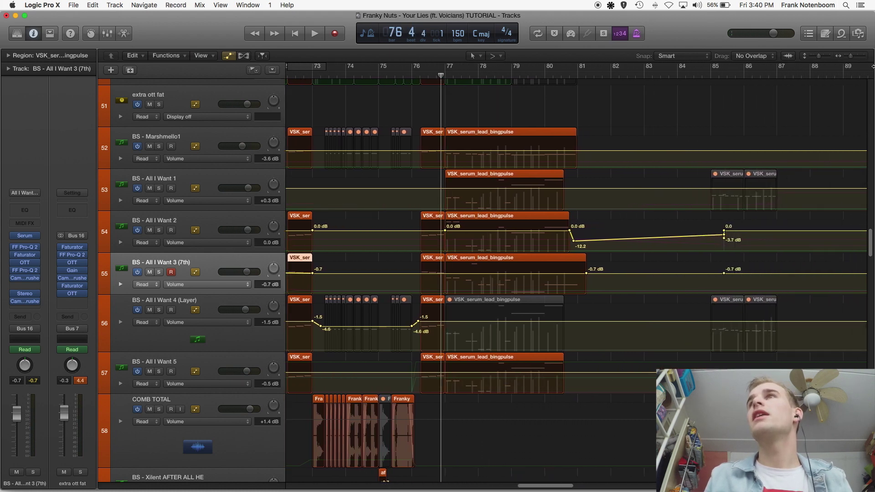
drag(823, 58, 816, 59)
key(super+Up)
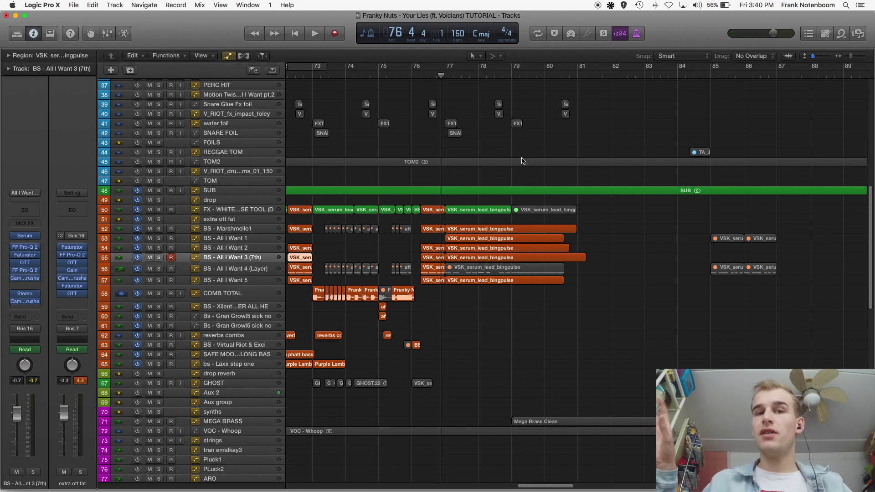
key(super+Up)
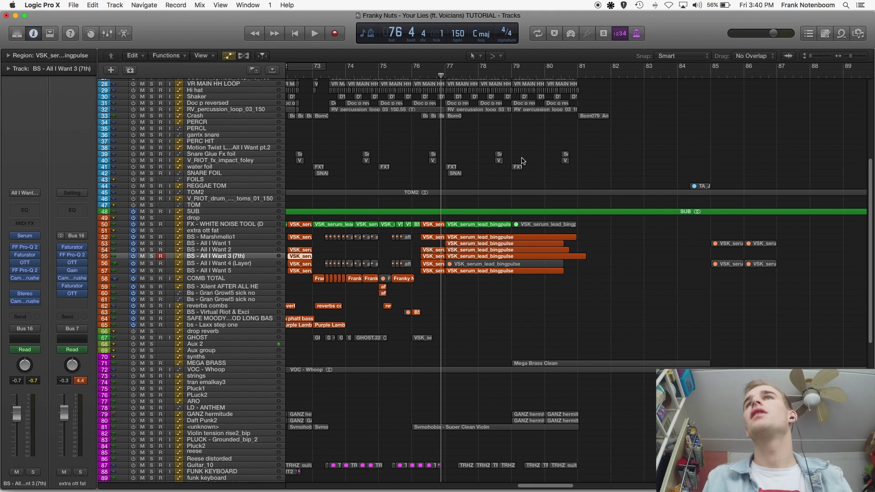
click(670, 105)
drag(678, 72, 356, 95)
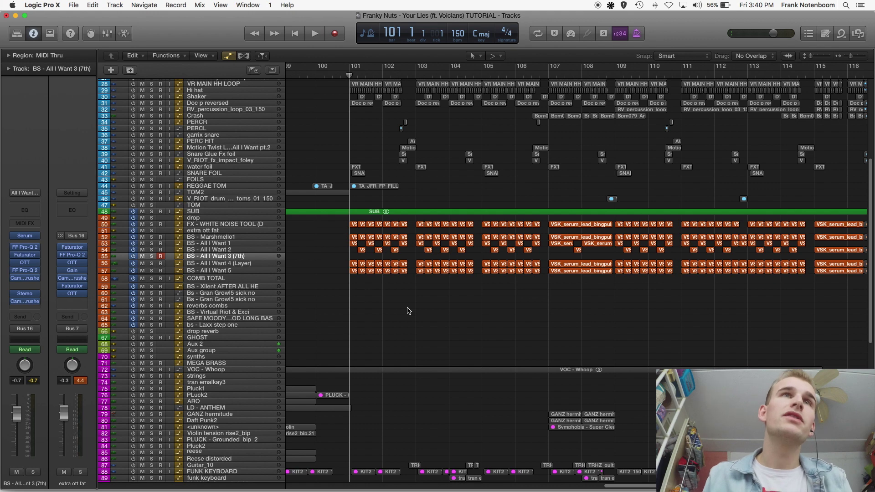
Step: Select the tracks from FX - WHITE NOISE TOOL through BS - All I Want 5 and play the arrangement from bar 101
click(270, 225)
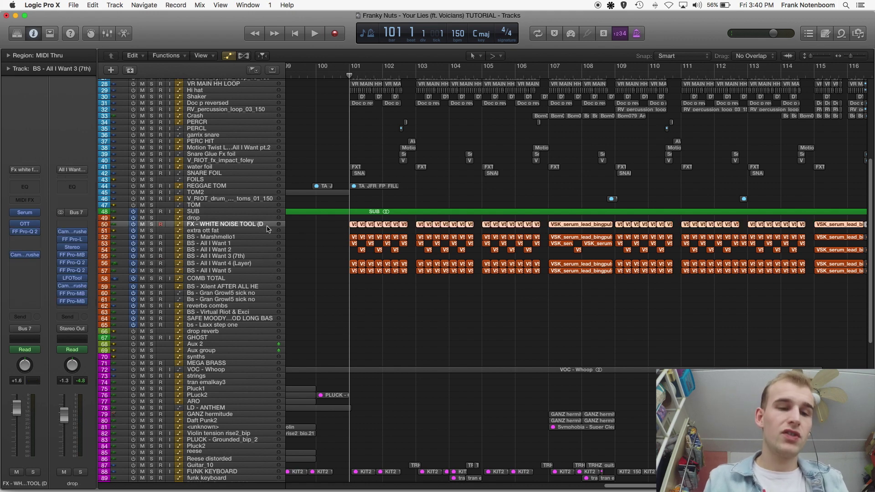
shift+click(233, 272)
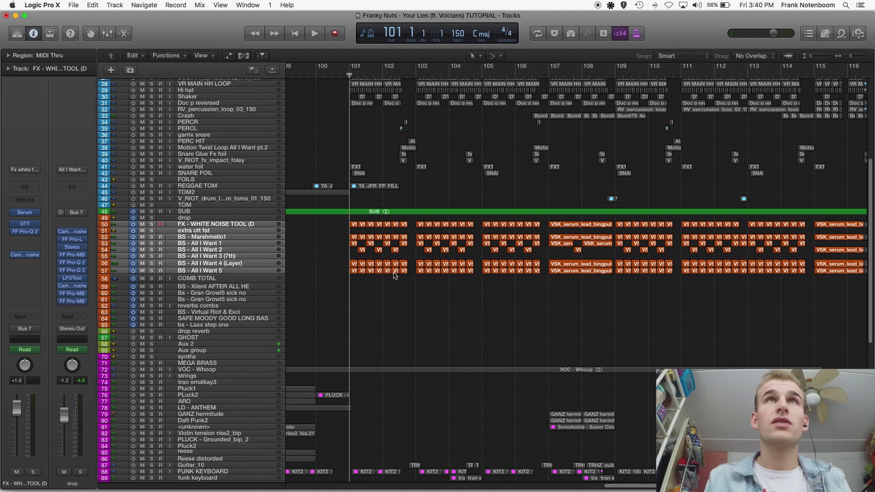
key(space)
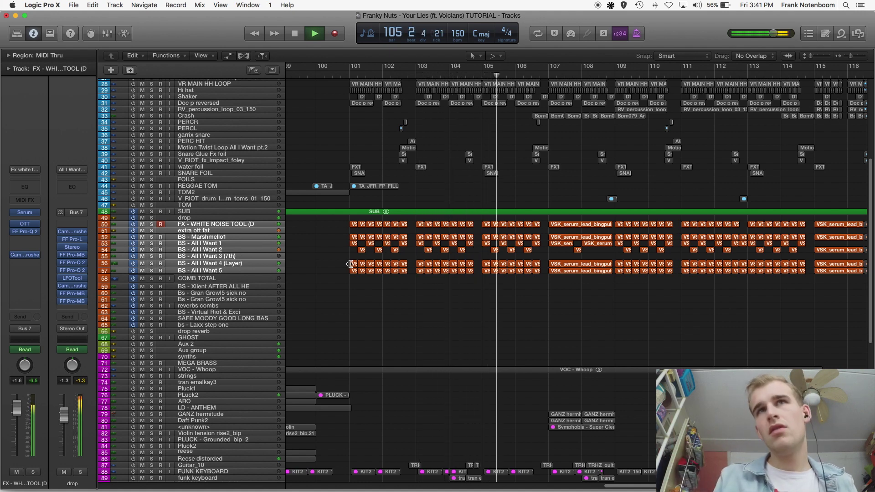
key(space)
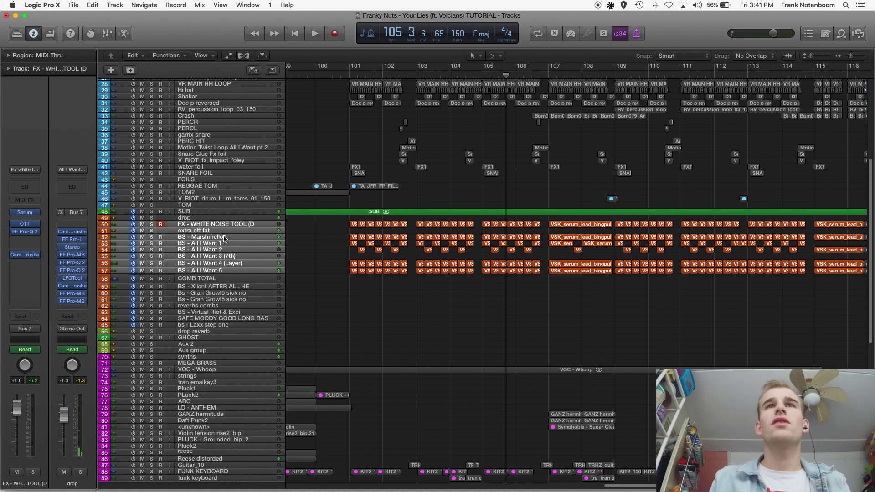
Step: Select the BS - Marshmello1 track and move the playhead to bar 118
key(Down)
key(Down)
click(501, 316)
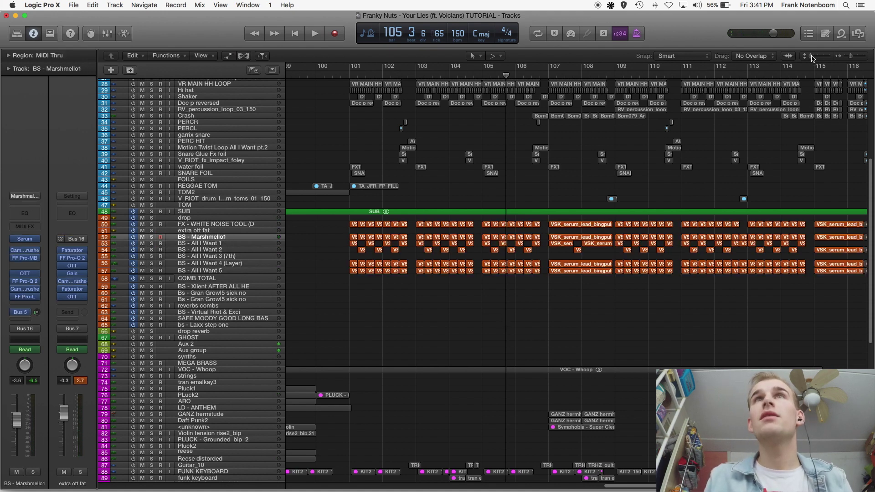
drag(514, 81, 473, 136)
mouse_move(424, 137)
mouse_down()
mouse_move(529, 135)
mouse_move(430, 149)
mouse_up()
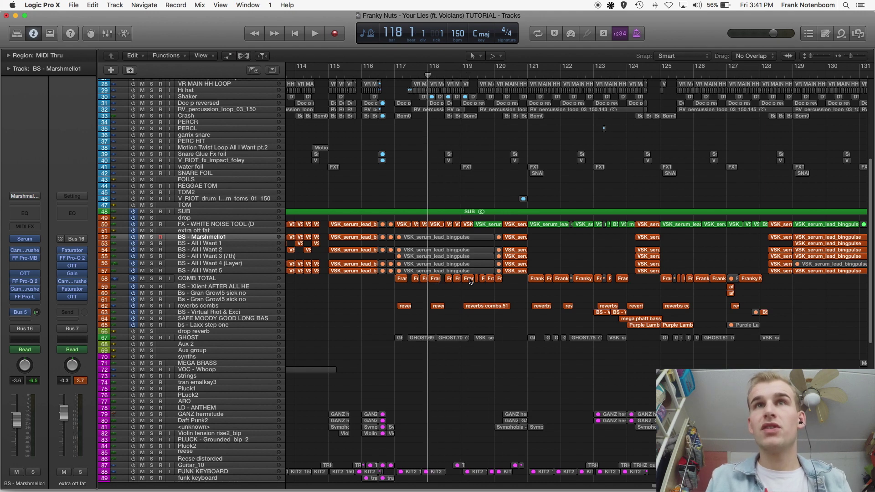
Step: Point out the chopped COMB TOTAL regions around bar 118 in the second drop
mouse_move(436, 279)
mouse_down()
mouse_move(415, 279)
mouse_move(491, 282)
mouse_move(434, 285)
mouse_up()
click(449, 292)
click(433, 282)
click(428, 93)
Step: Move the playhead to bar 133 and select the Marshmello1, All I Want 1, All I Want 3 (7th) and All I Want 2 tracks in turn
drag(428, 75, 578, 86)
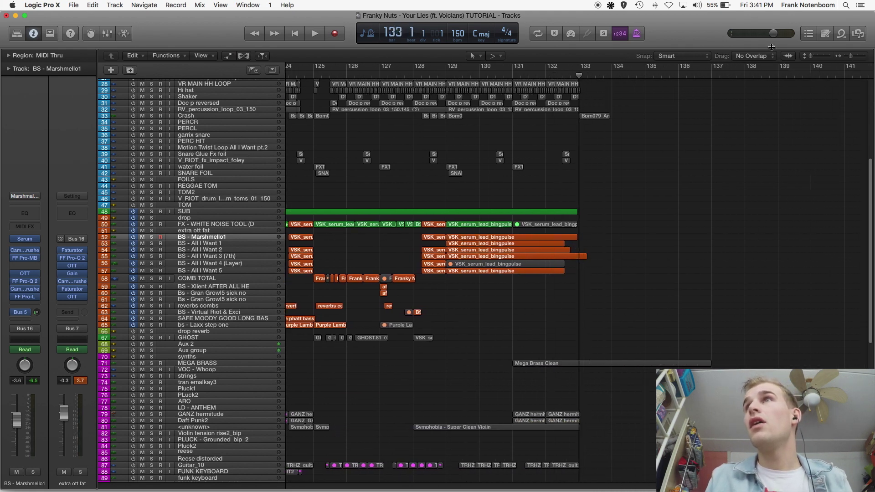
mouse_move(580, 75)
mouse_down()
mouse_move(572, 78)
mouse_move(583, 83)
mouse_up()
click(244, 238)
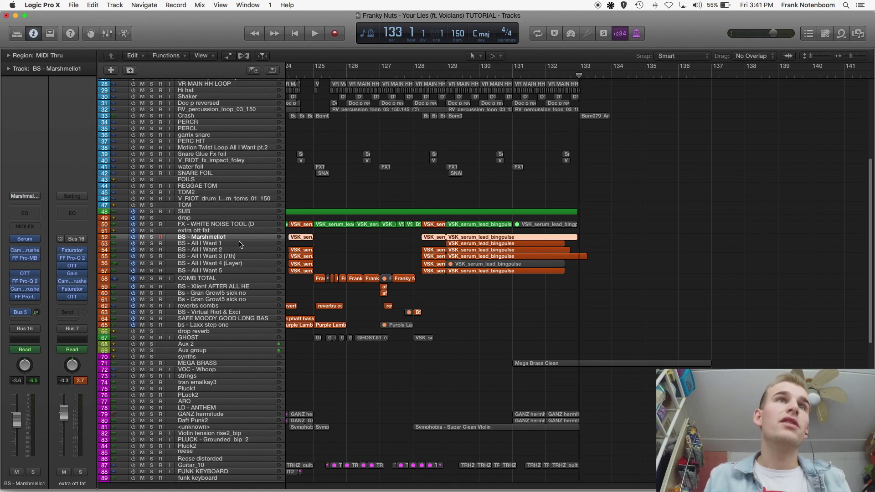
click(242, 244)
click(223, 257)
click(219, 250)
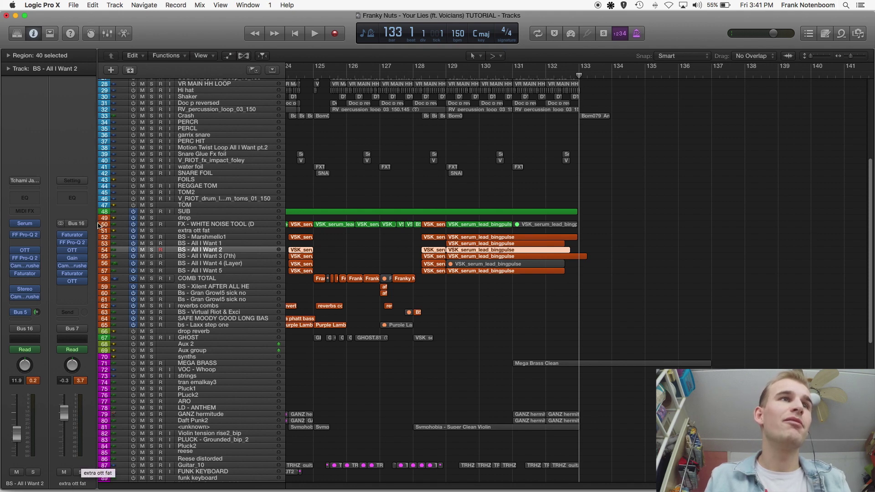
Step: Examine the low-mid and high-frequency bands of the Pro-Q 2 equalizer on the extra ott fat bus and close the plug-in
mouse_move(73, 237)
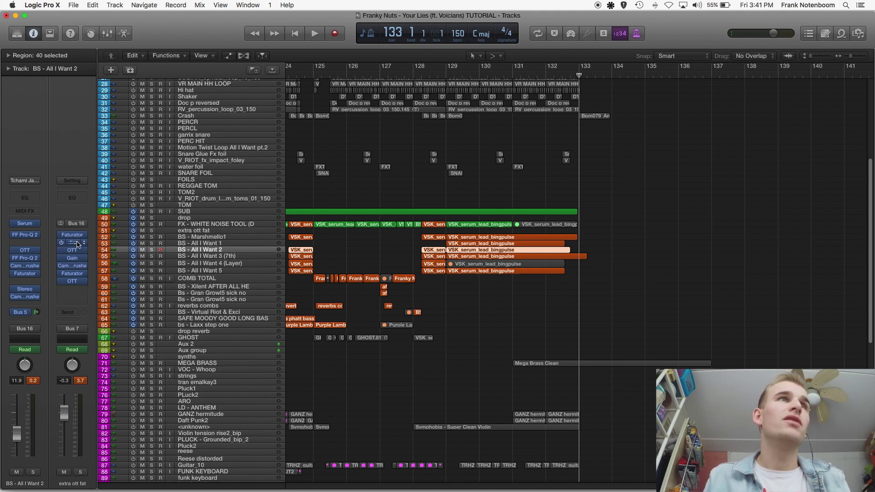
click(78, 245)
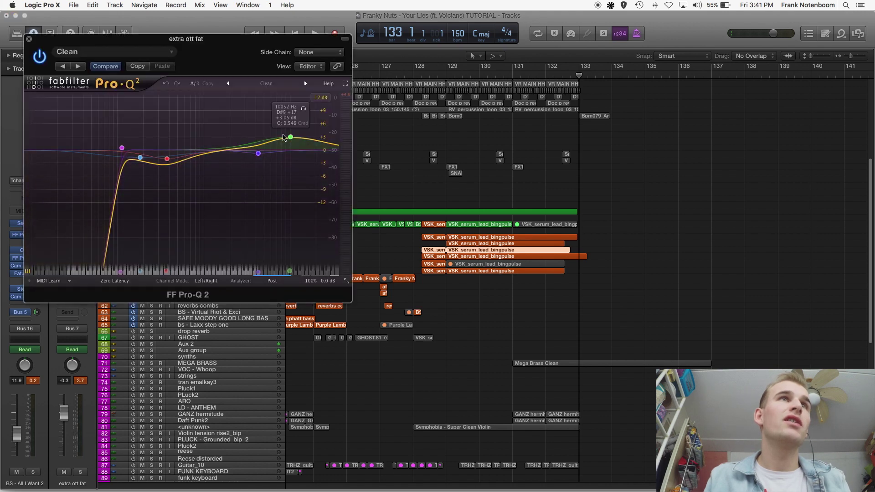
click(167, 159)
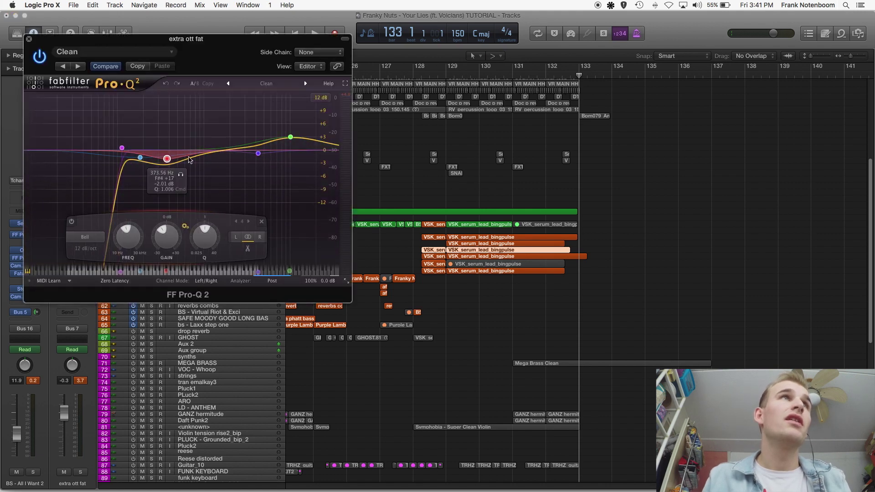
click(290, 137)
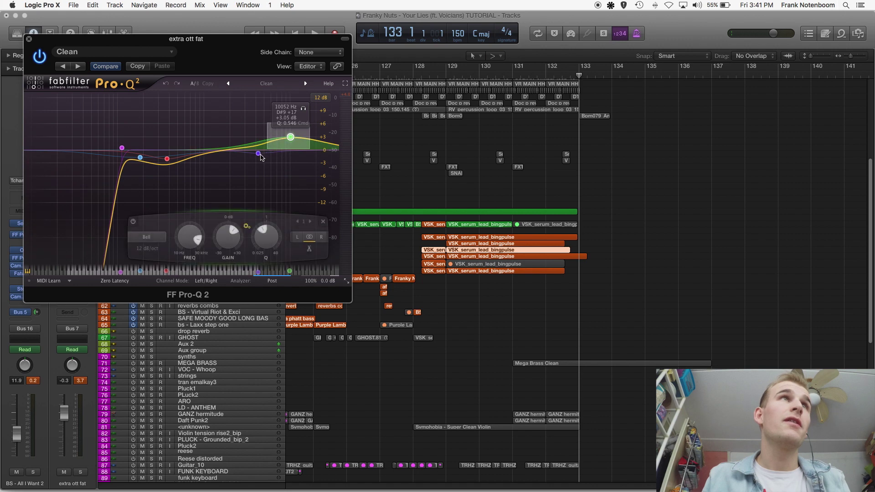
key(cmd+w)
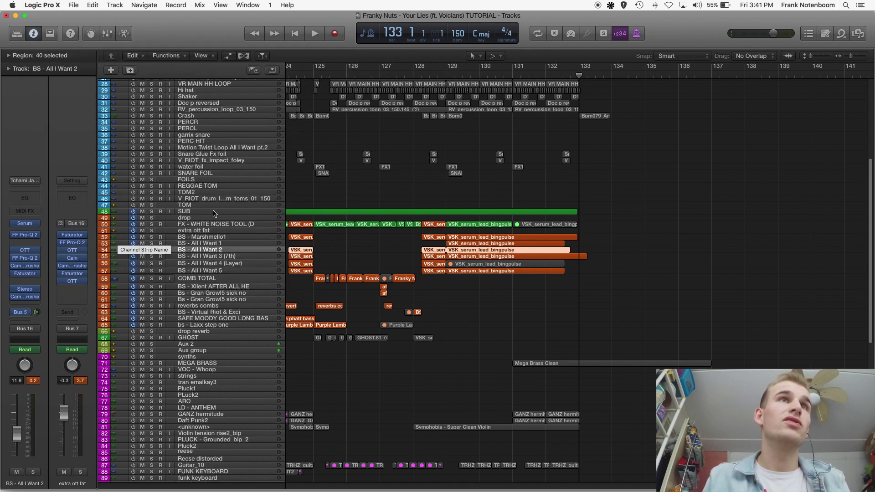
Step: Select the drop bus, inspect its Pro-MB and the LFOTool volume curve, and close both plug-ins
click(202, 238)
click(196, 218)
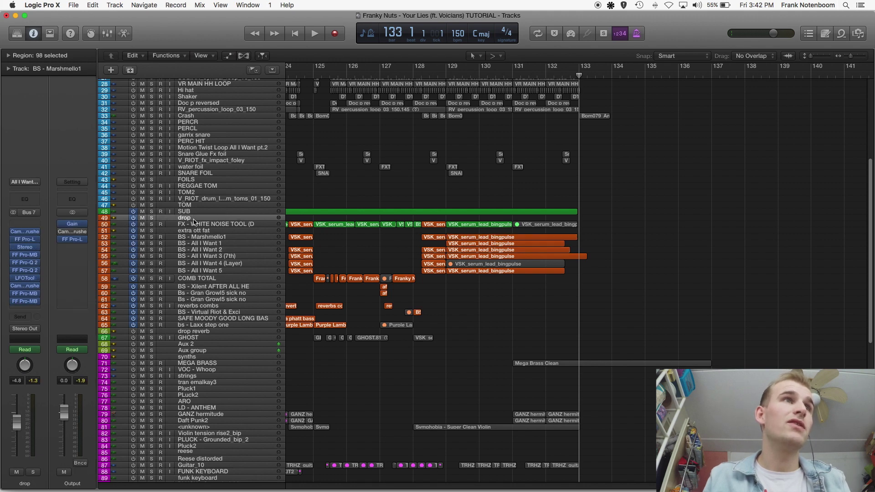
click(25, 303)
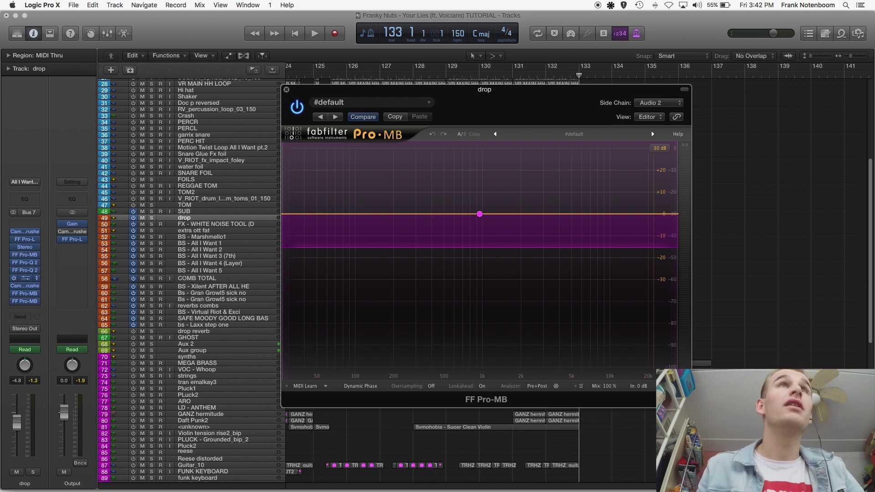
click(25, 278)
drag(202, 62, 544, 68)
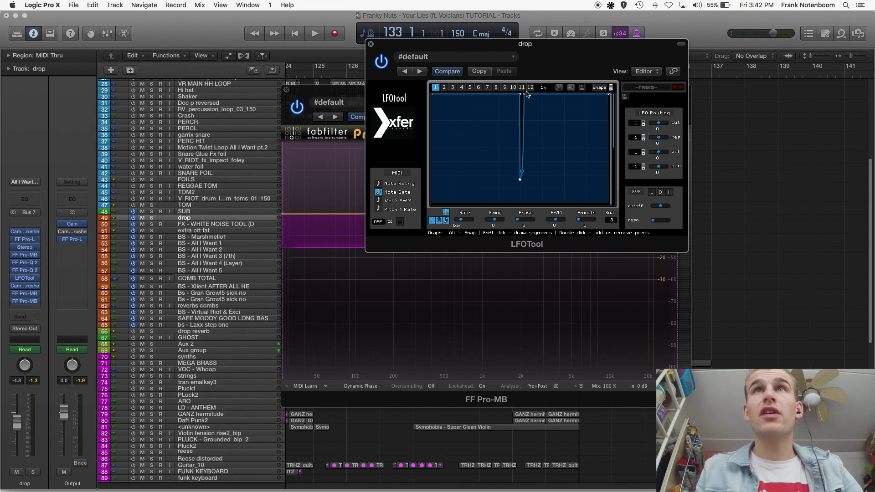
click(371, 45)
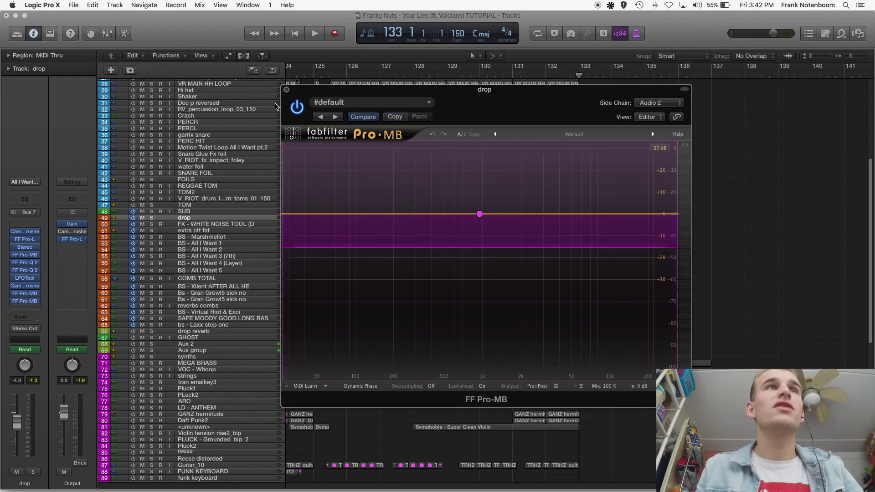
click(285, 89)
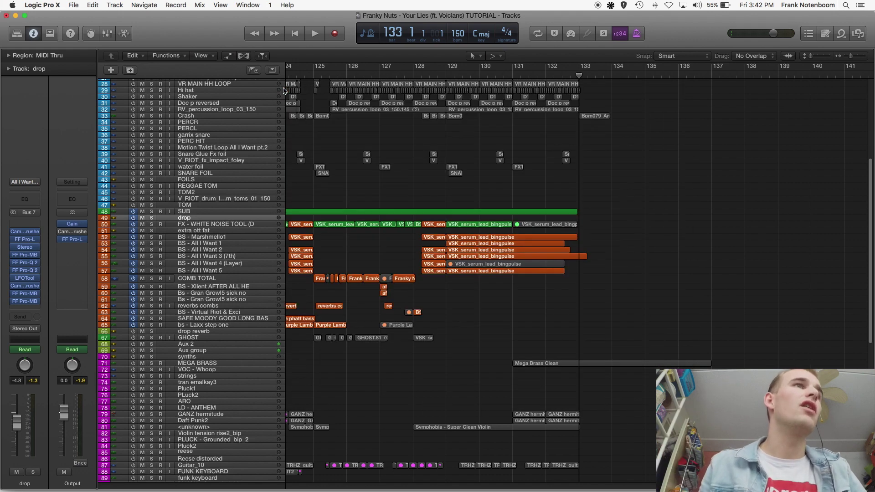
Step: Select the drop, FX - WHITE NOISE TOOL and extra ott fat tracks in turn and clear the extra ott fat channel's peak level
key(v)
click(176, 40)
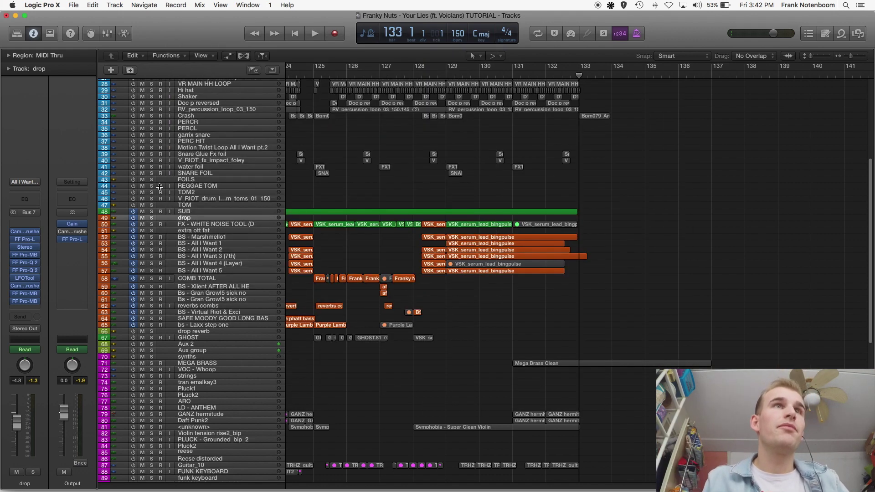
click(202, 223)
click(198, 219)
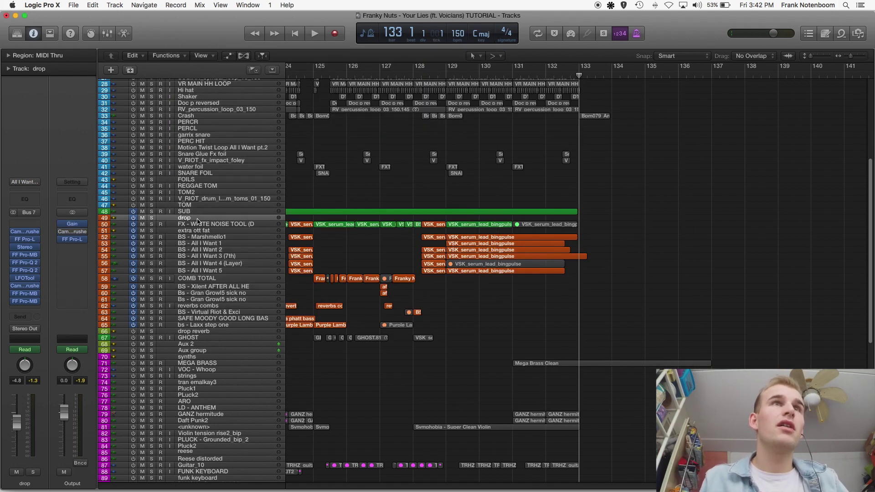
click(191, 225)
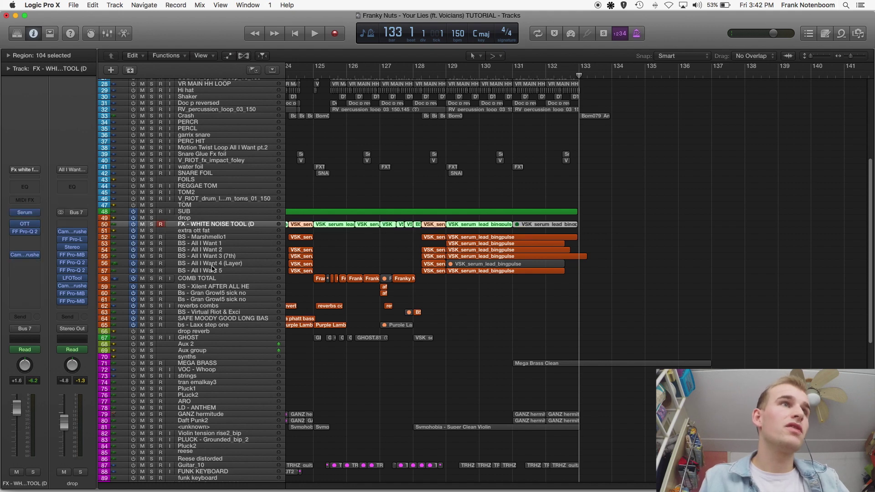
click(207, 232)
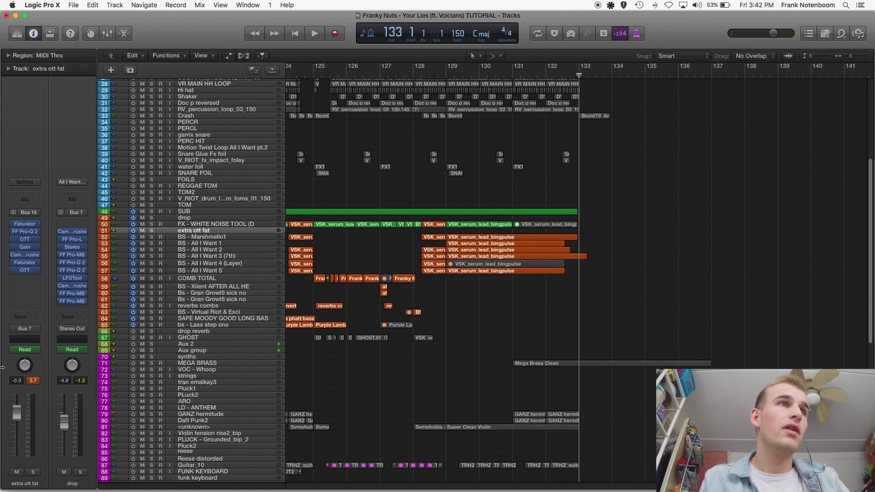
click(33, 382)
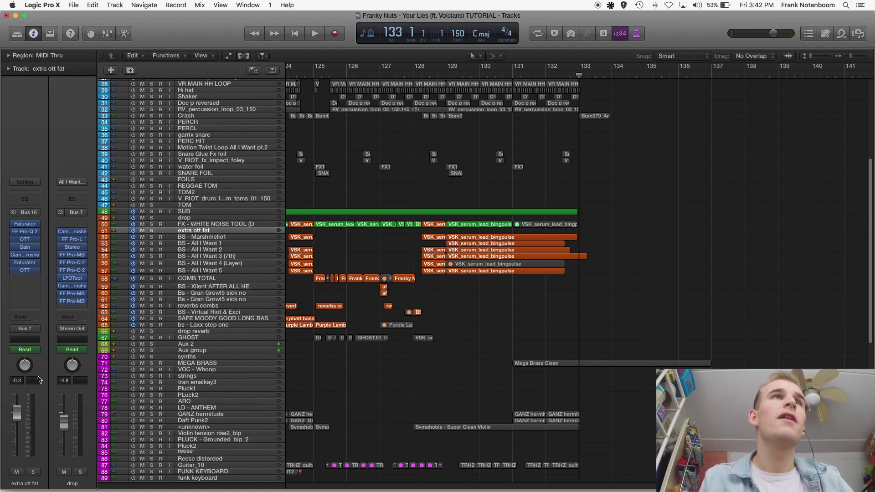
Step: Play the arrangement from bar 128 beat 2 with the SUB track selected, and compare the SUB and drop channel levels
click(193, 212)
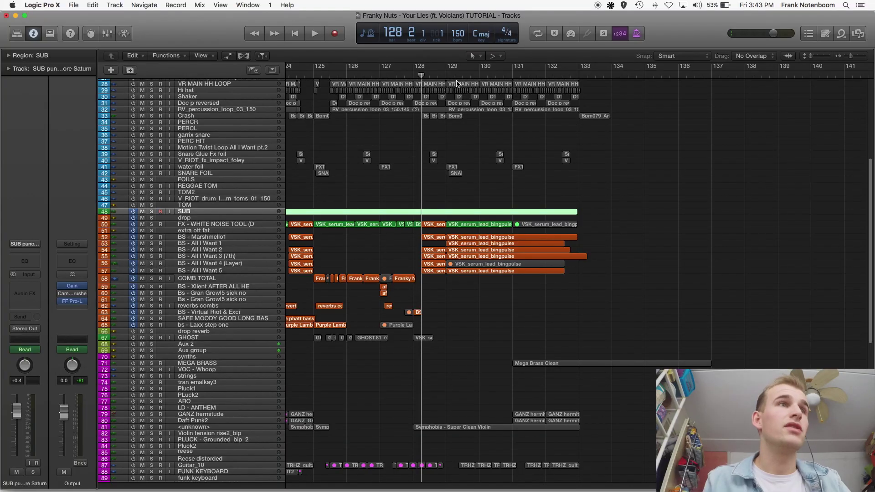
key(space)
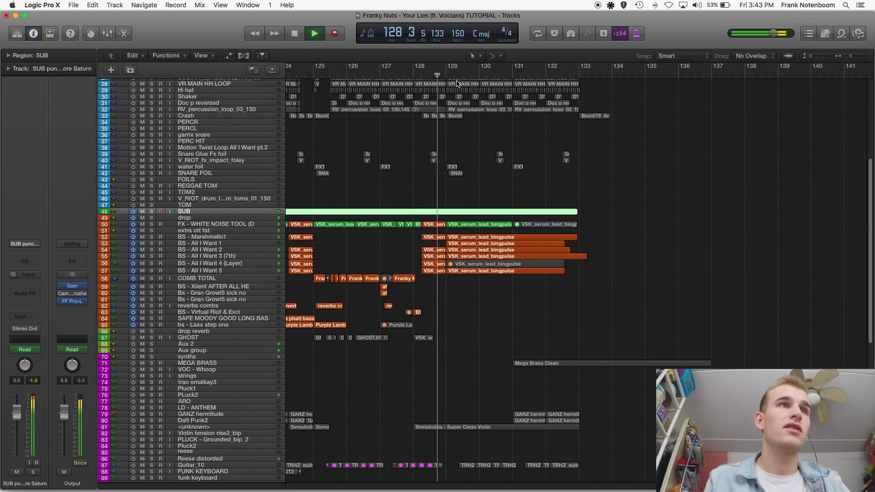
key(space)
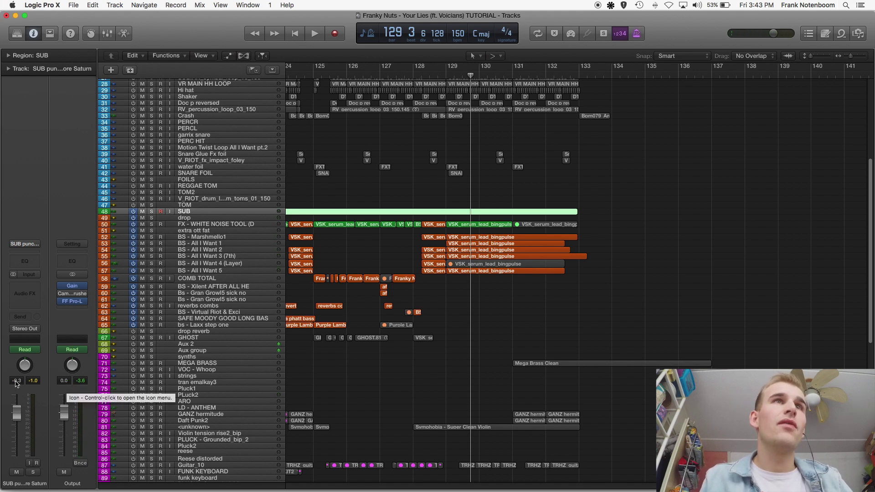
key(Down)
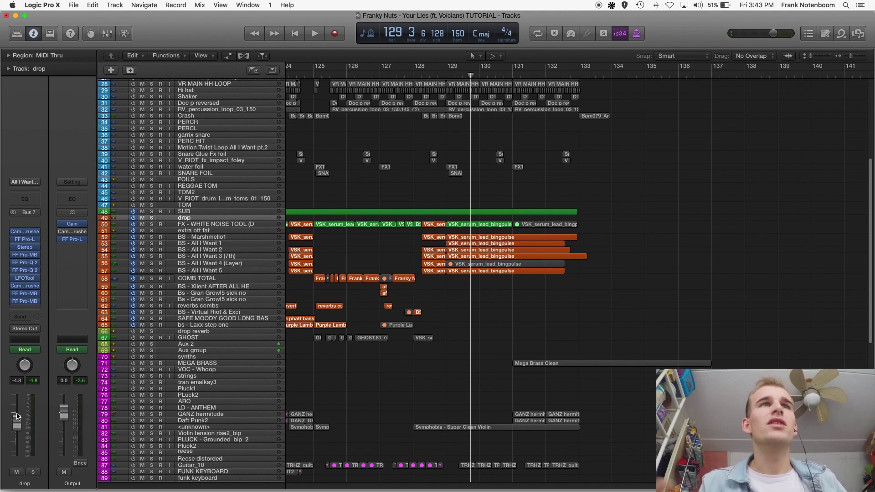
click(193, 213)
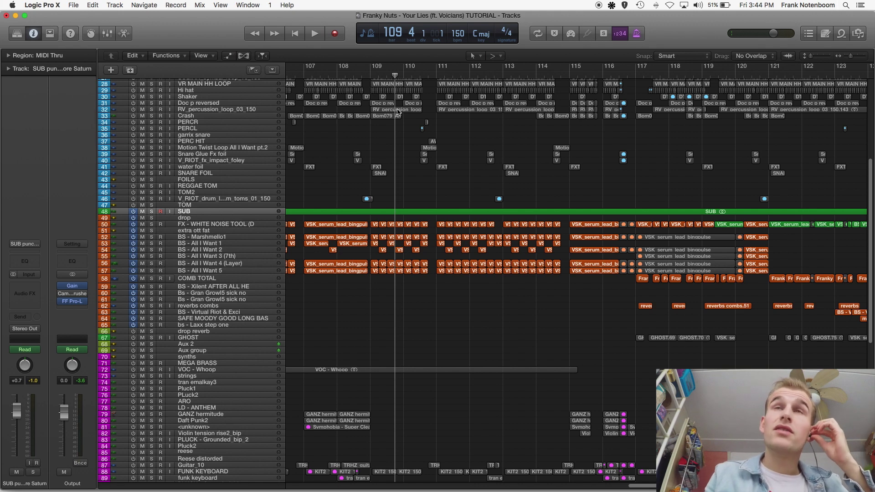
Step: Select the kick track, inspect the Pro-L limiter on the Output channel, and close the plug-in
scroll(312, 195, up, 9)
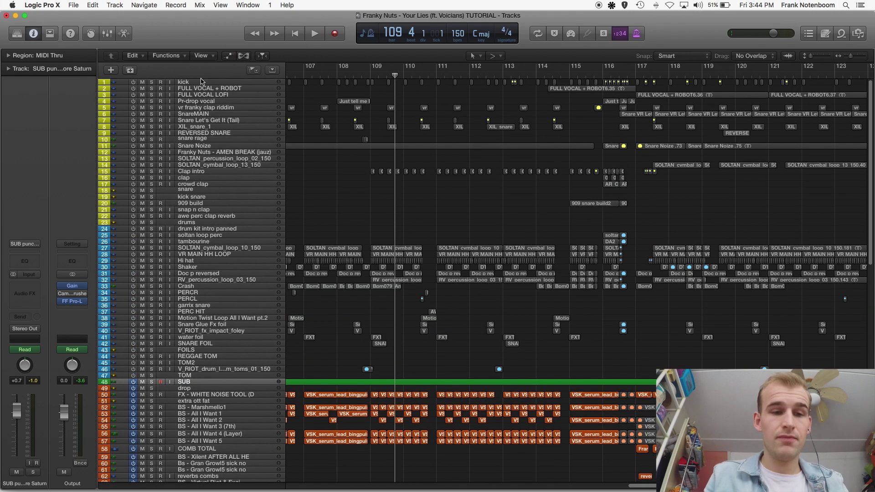
click(203, 83)
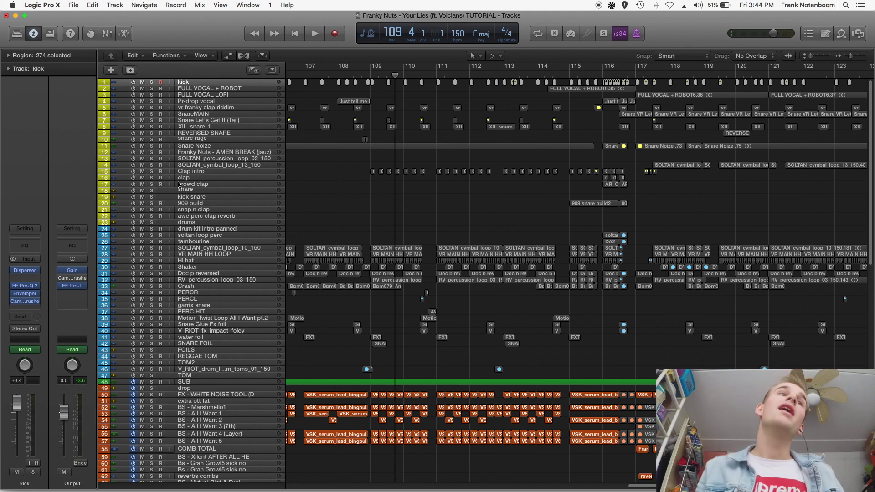
click(73, 288)
drag(171, 37, 499, 53)
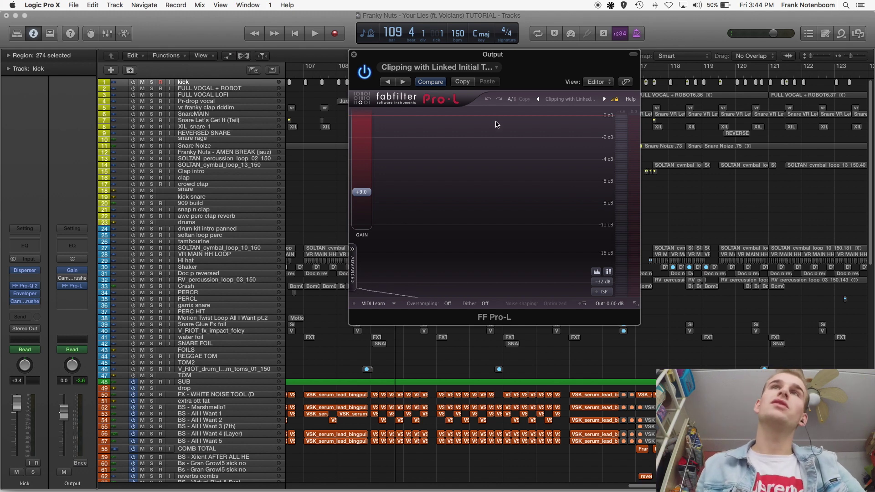
click(354, 55)
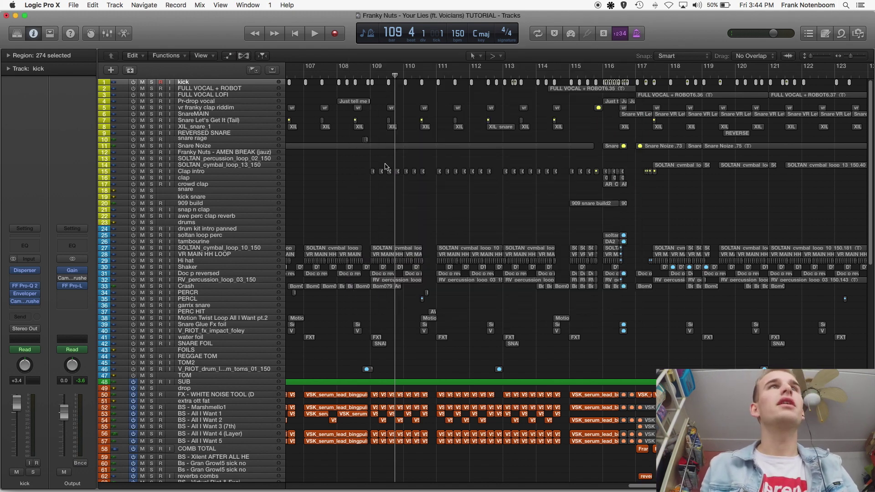
Step: Select the Pr-drop vocal, drums and Shaker tracks in turn, and move the playhead to bar 116 beat 4
click(199, 102)
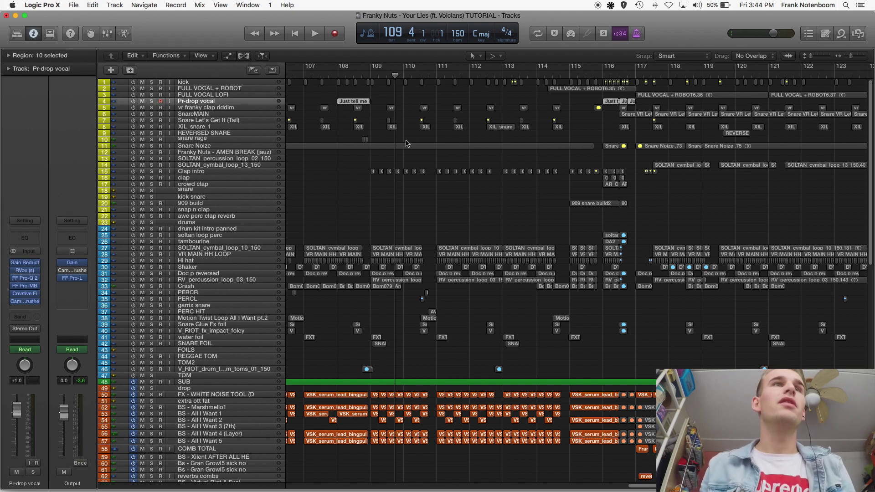
click(411, 161)
click(199, 223)
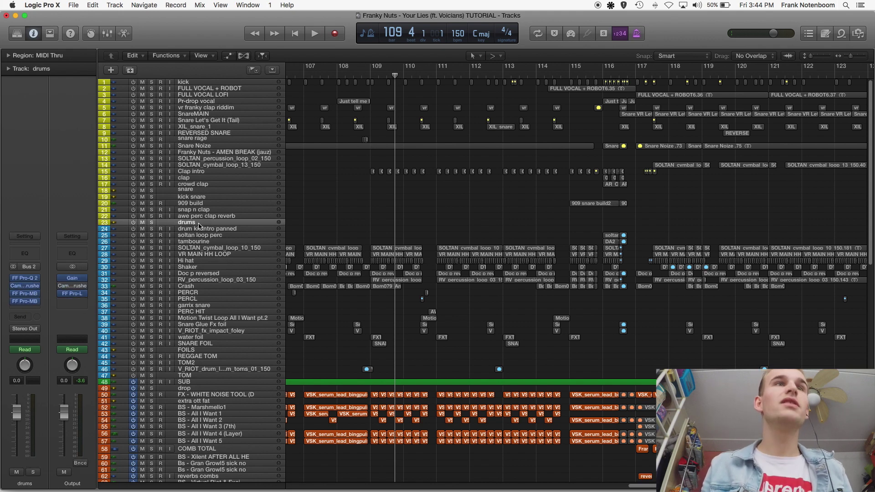
click(201, 268)
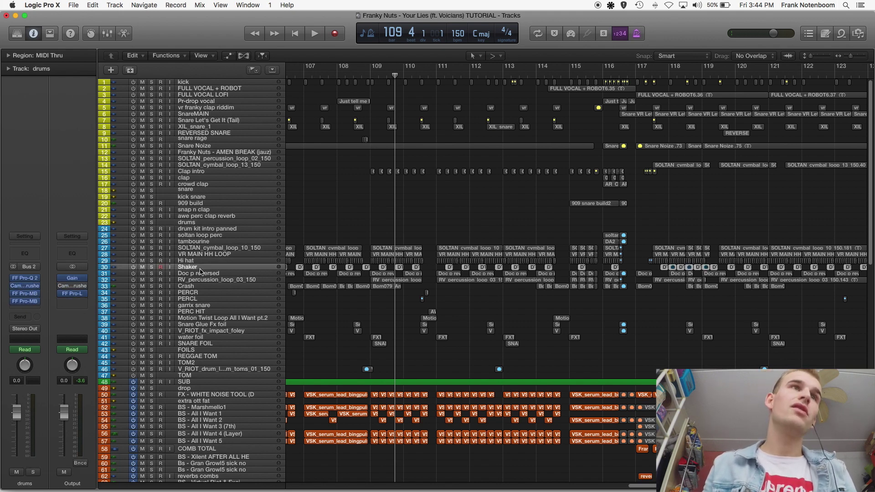
click(373, 210)
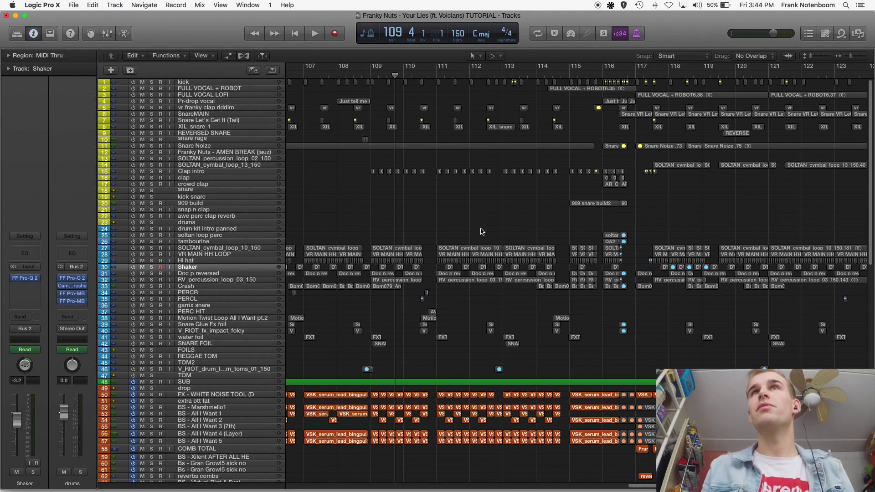
drag(529, 75, 826, 75)
drag(573, 76, 331, 75)
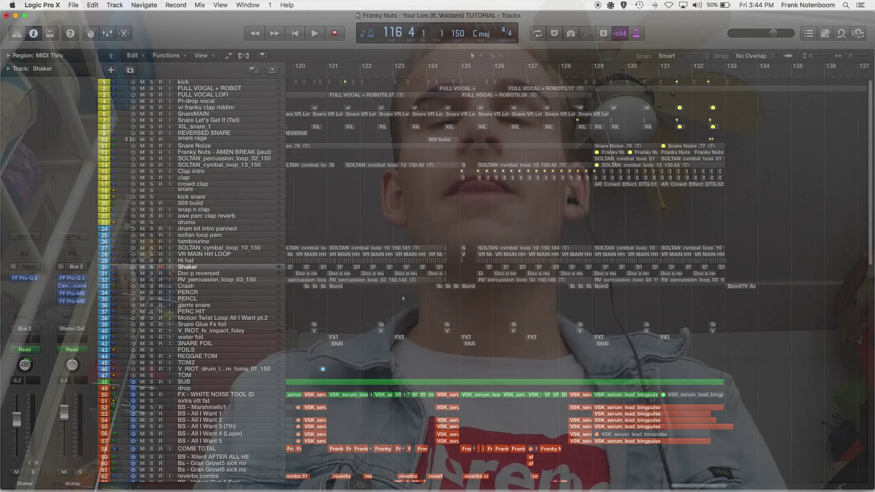